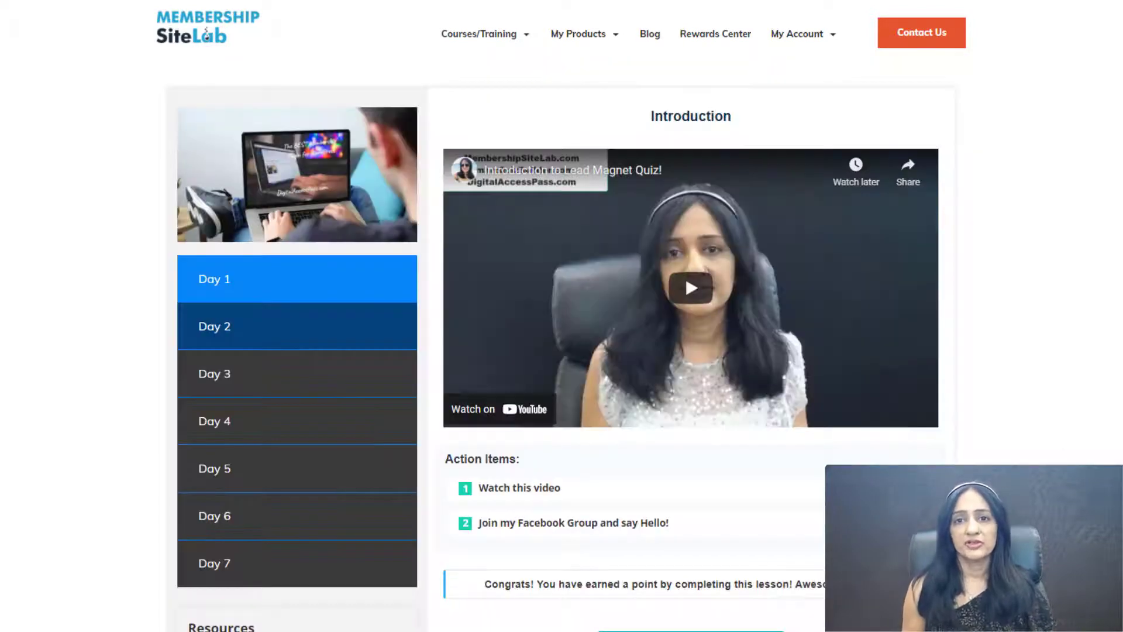
Advance to the Day 2 lesson, tick both of its action items and mark the lesson complete.
scroll(677, 612, "down", 1)
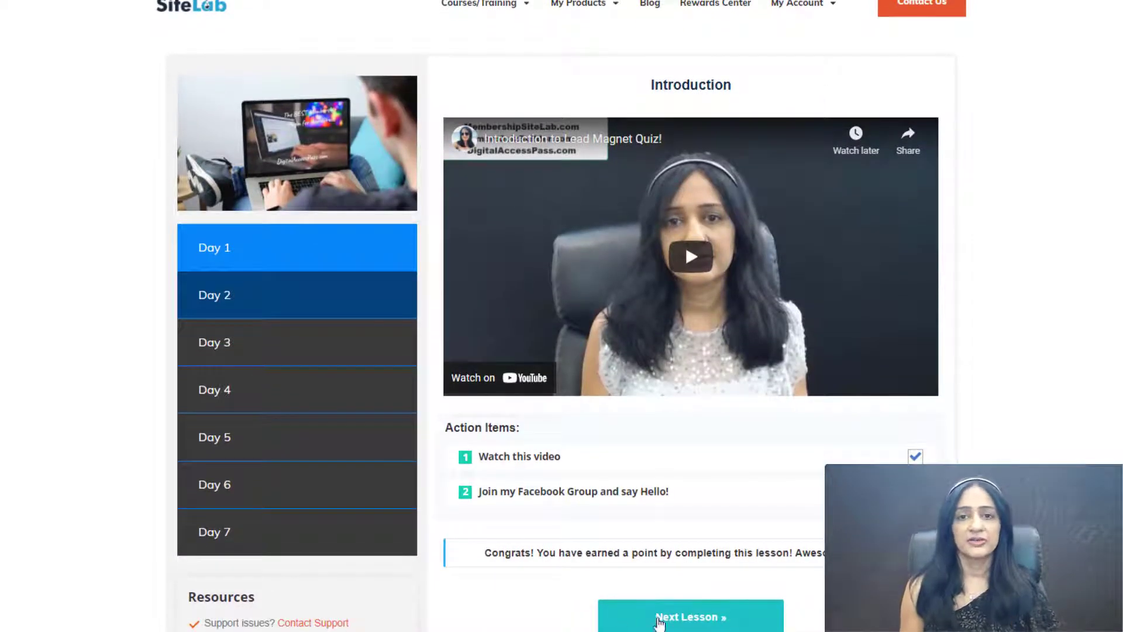
left_click(659, 619)
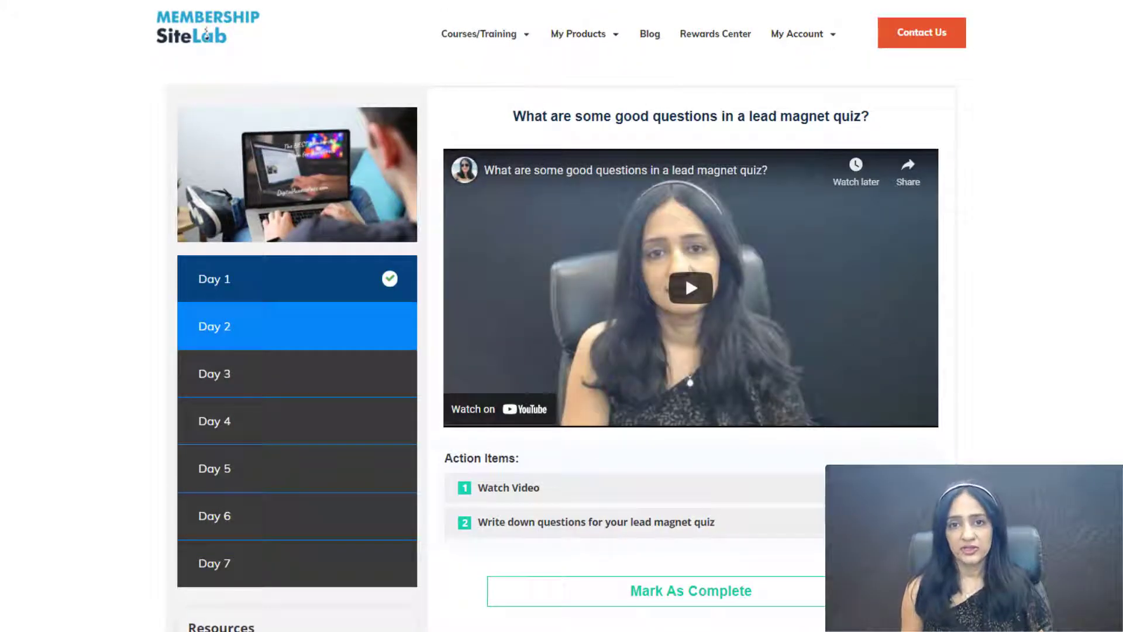
scroll(561, 316, "down", 2)
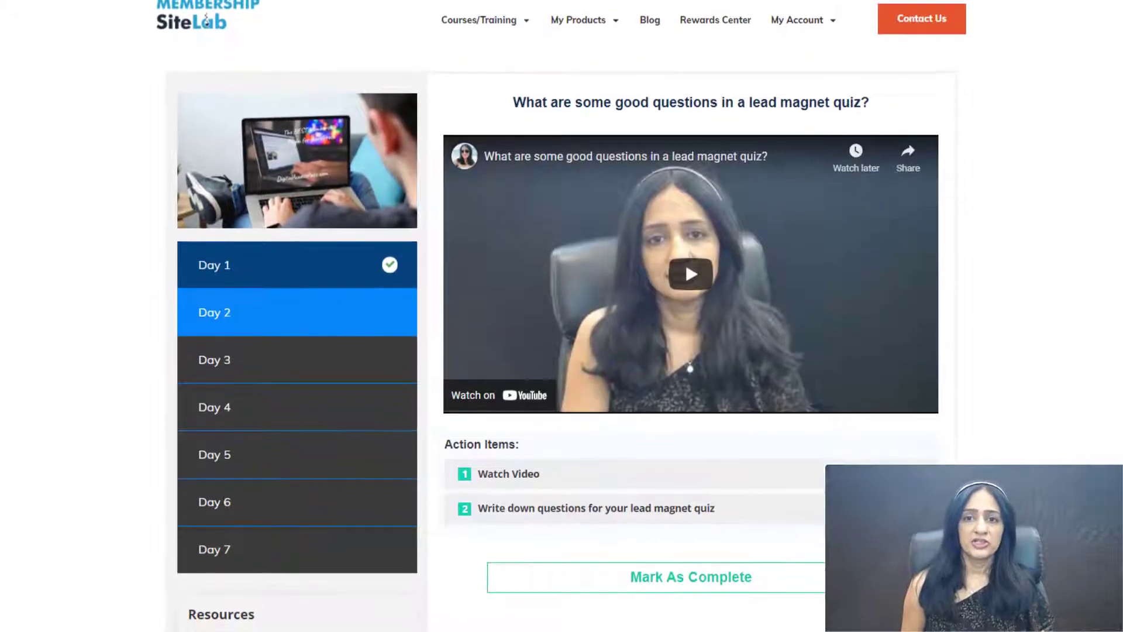
scroll(562, 316, "down", 1)
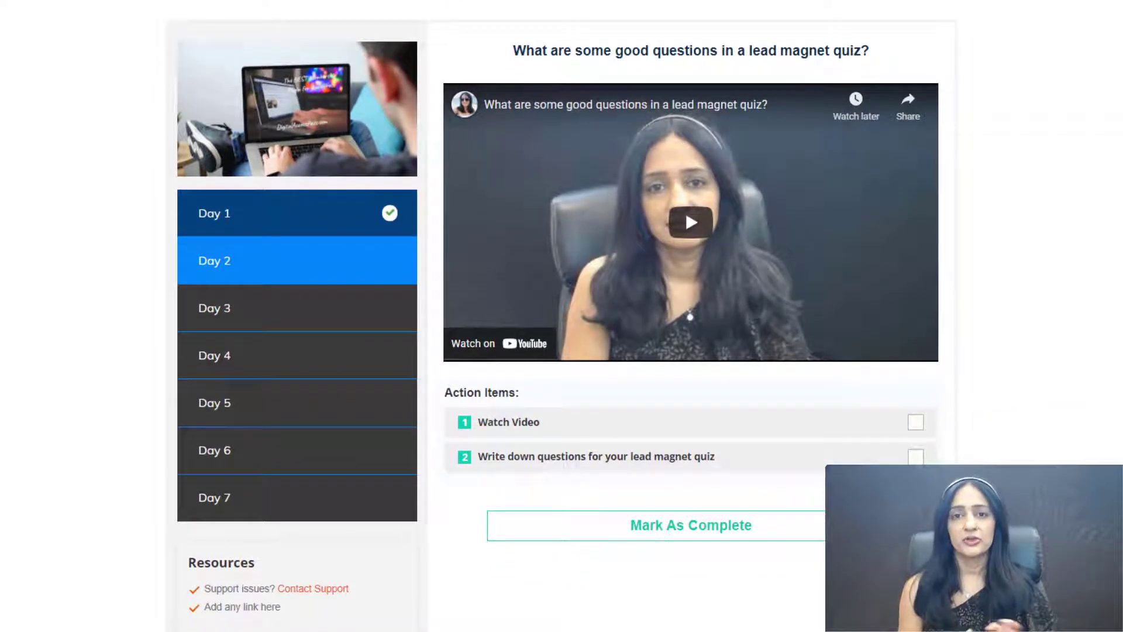
left_click(916, 422)
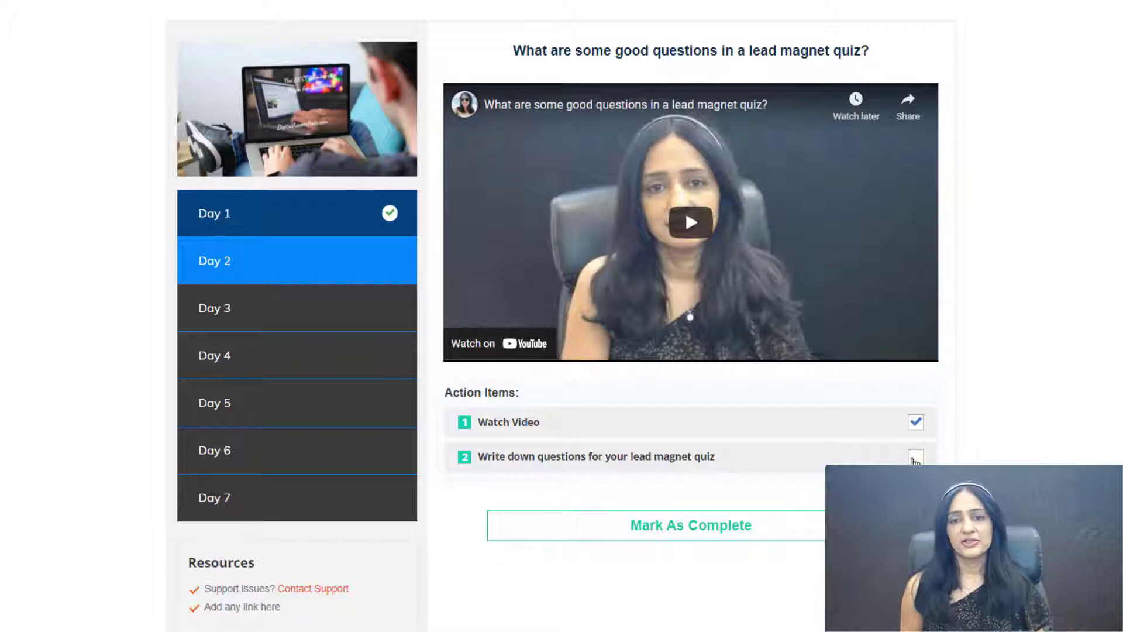
left_click(715, 537)
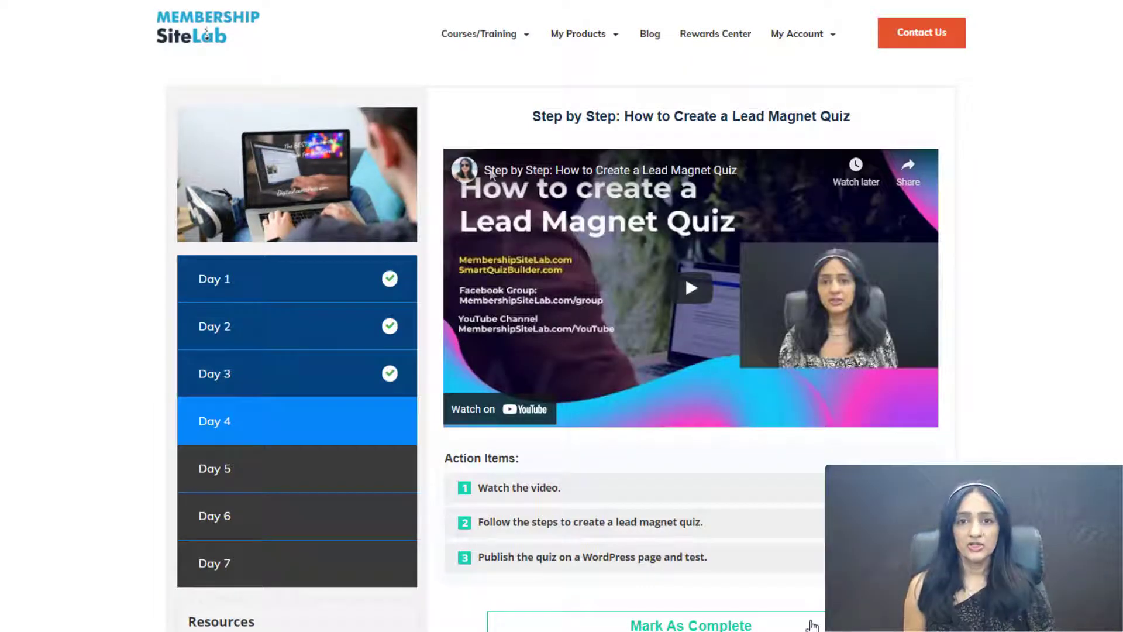
Mark the Day 4 lesson complete and continue to the next lesson.
left_click(785, 625)
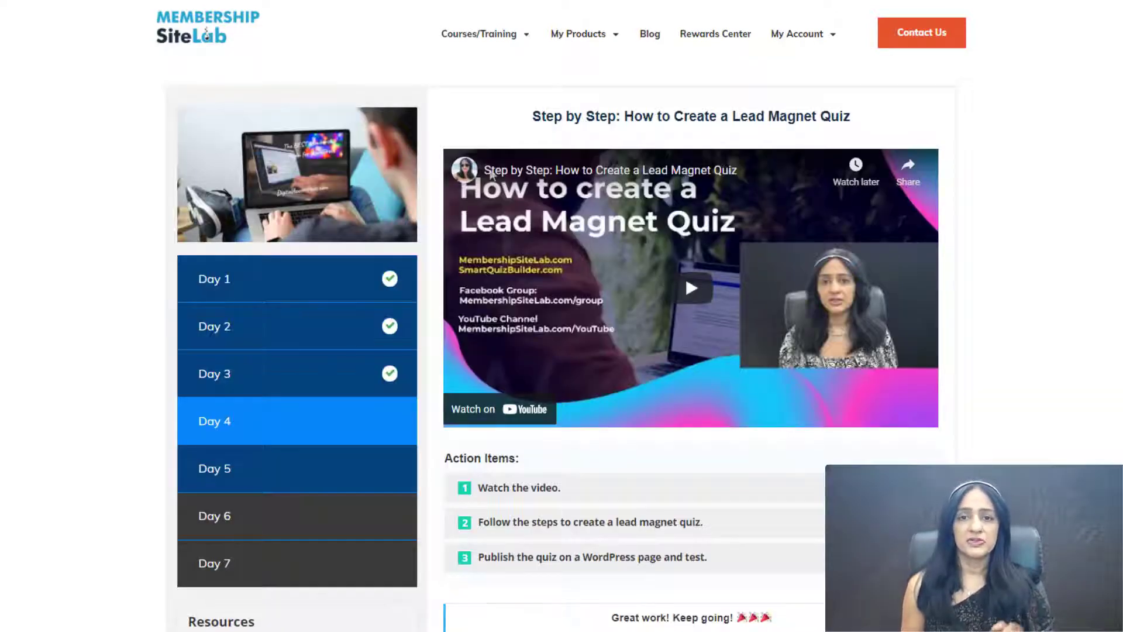
scroll(585, 585, "down", 1)
left_click(742, 611)
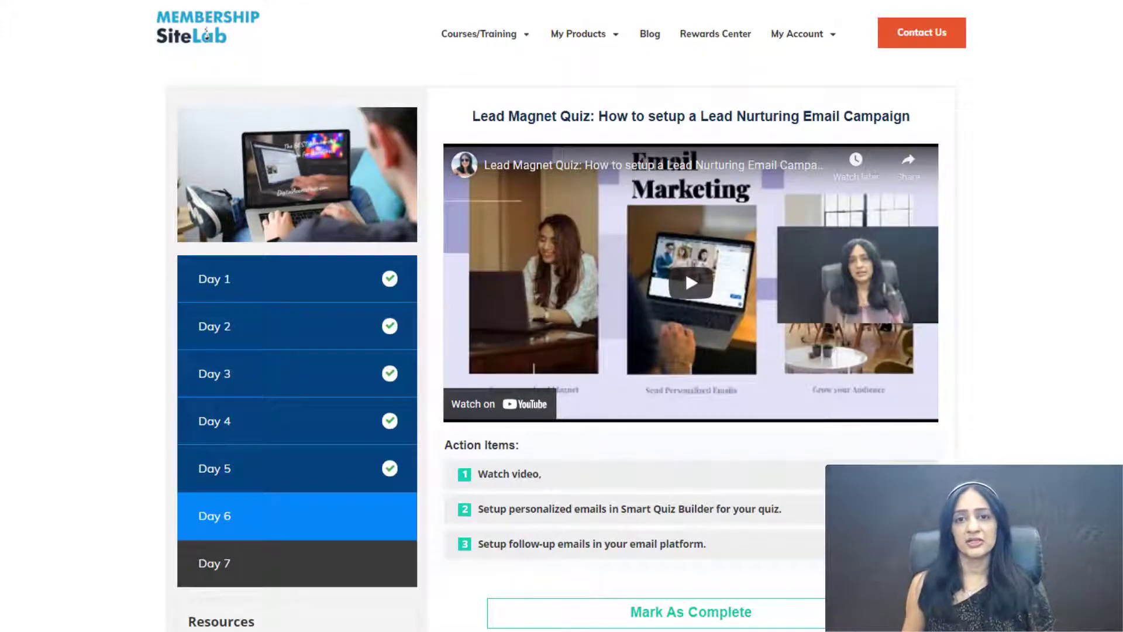
Mark the Day 6 lesson complete, and finish the Day 7 lesson by ticking its action items and completing it.
left_click(752, 623)
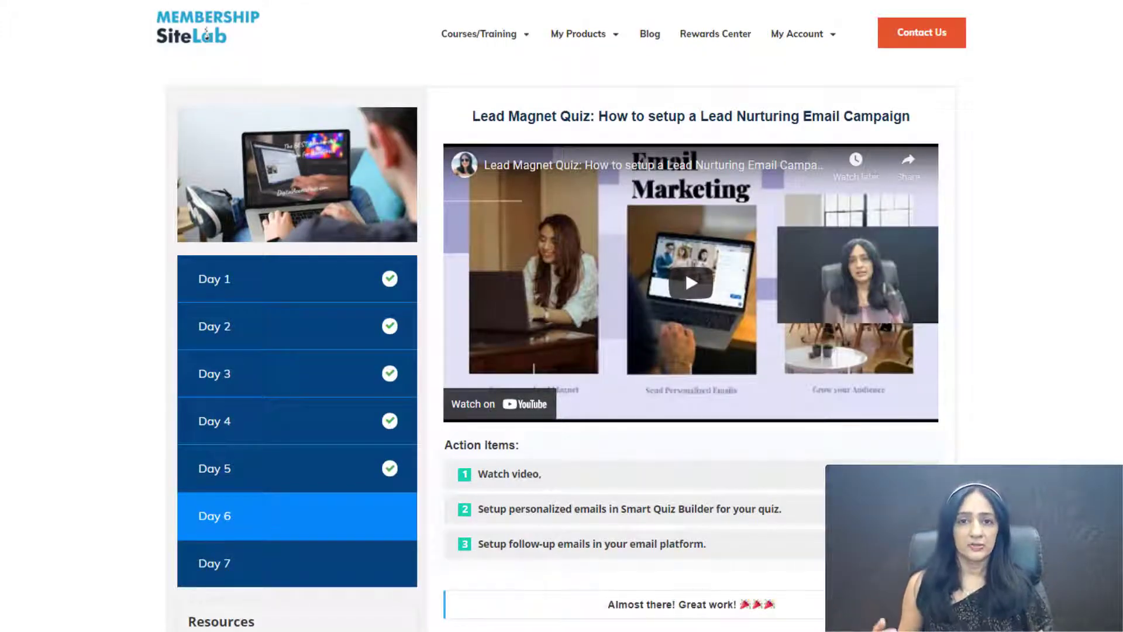
scroll(529, 406, "down", 1)
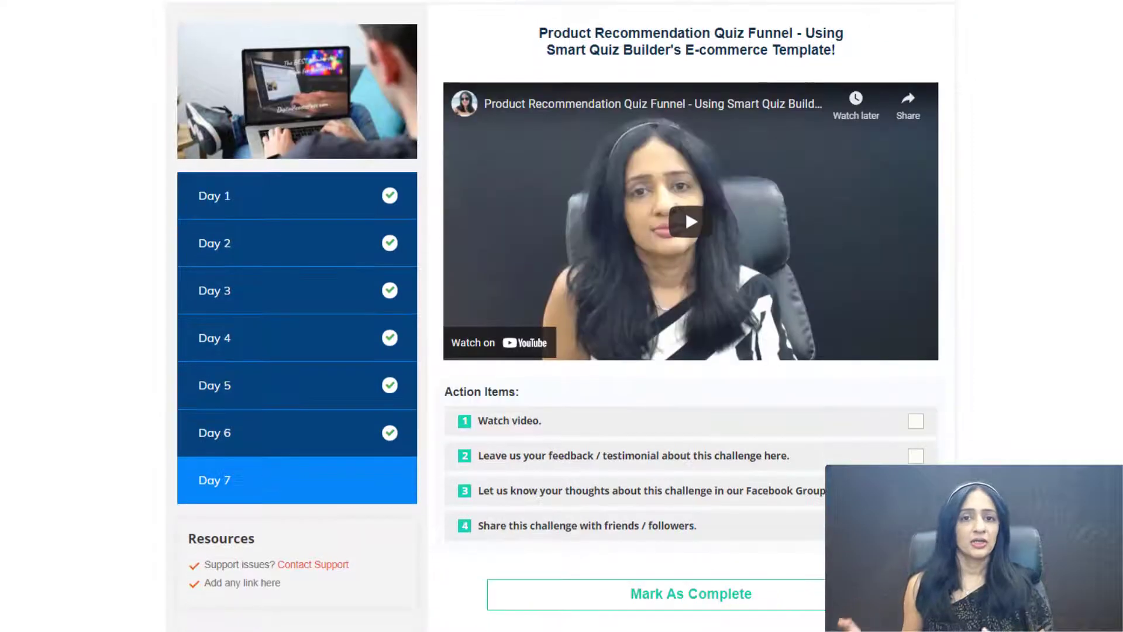
left_click(916, 422)
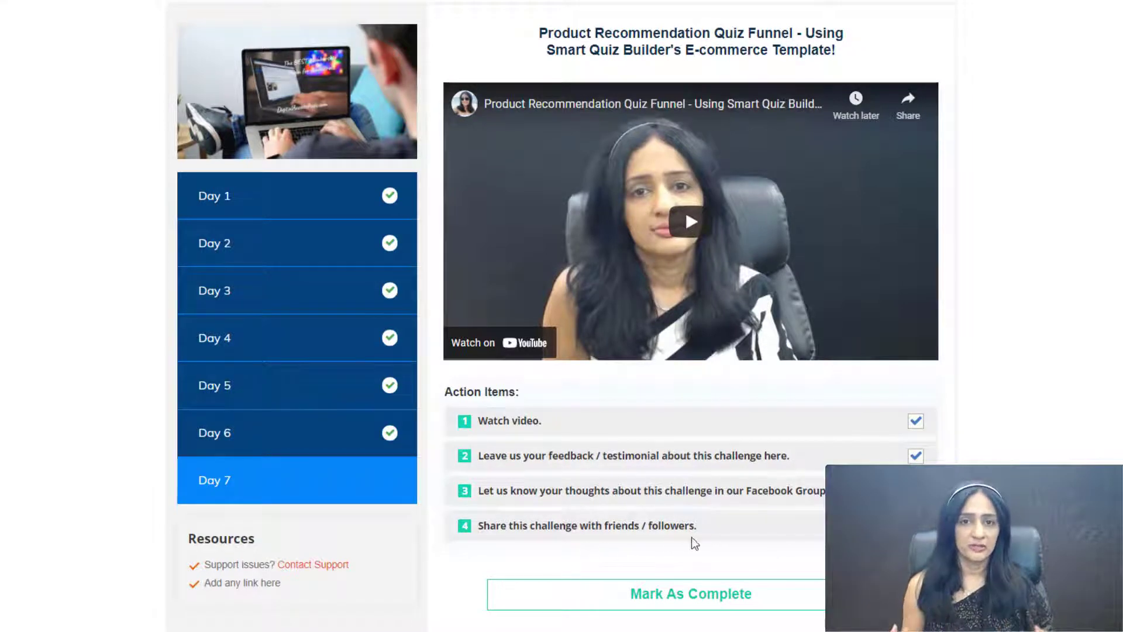
left_click(732, 594)
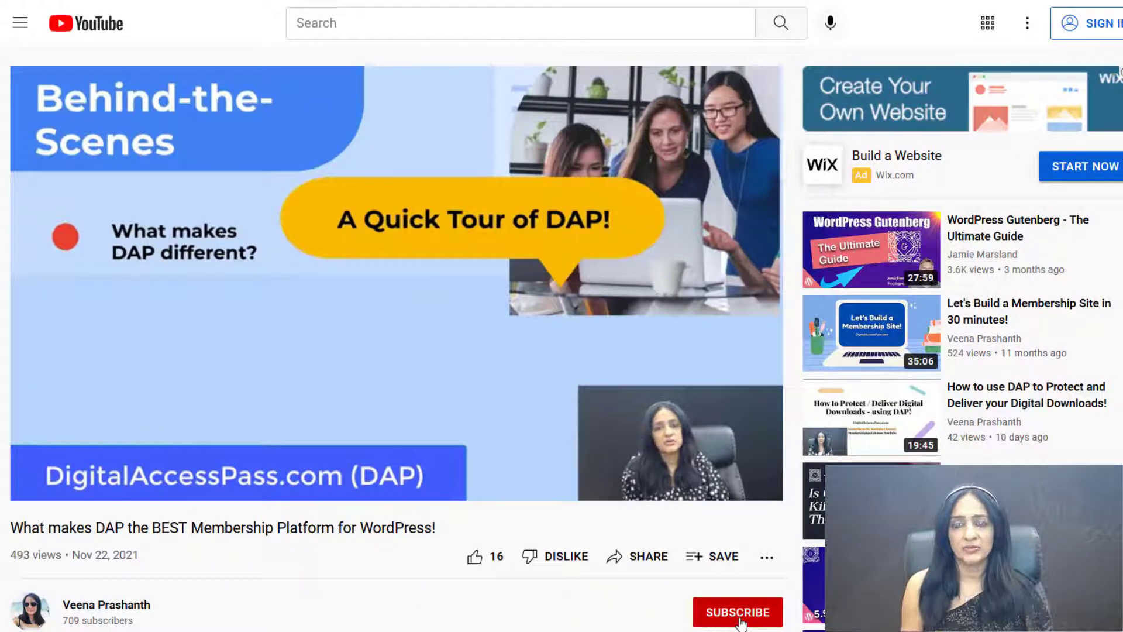
Create the challenge "7 Day List Building Challenge" with the description "Take this 7 day challenge to build your list faster than ever before!".
mouse_move(860, 631)
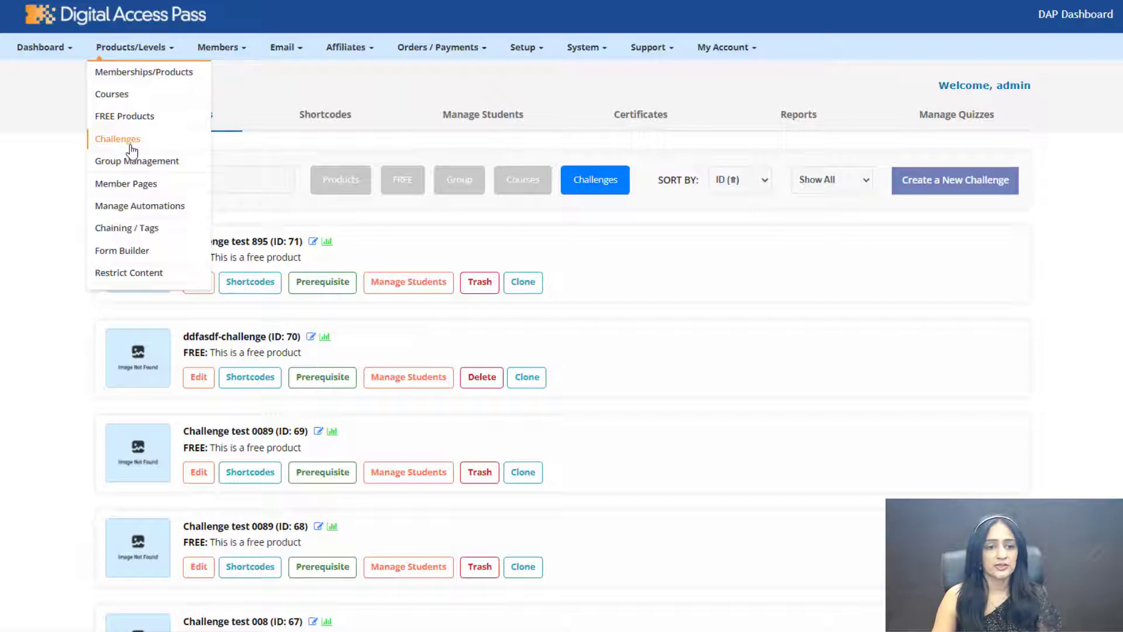
left_click(966, 184)
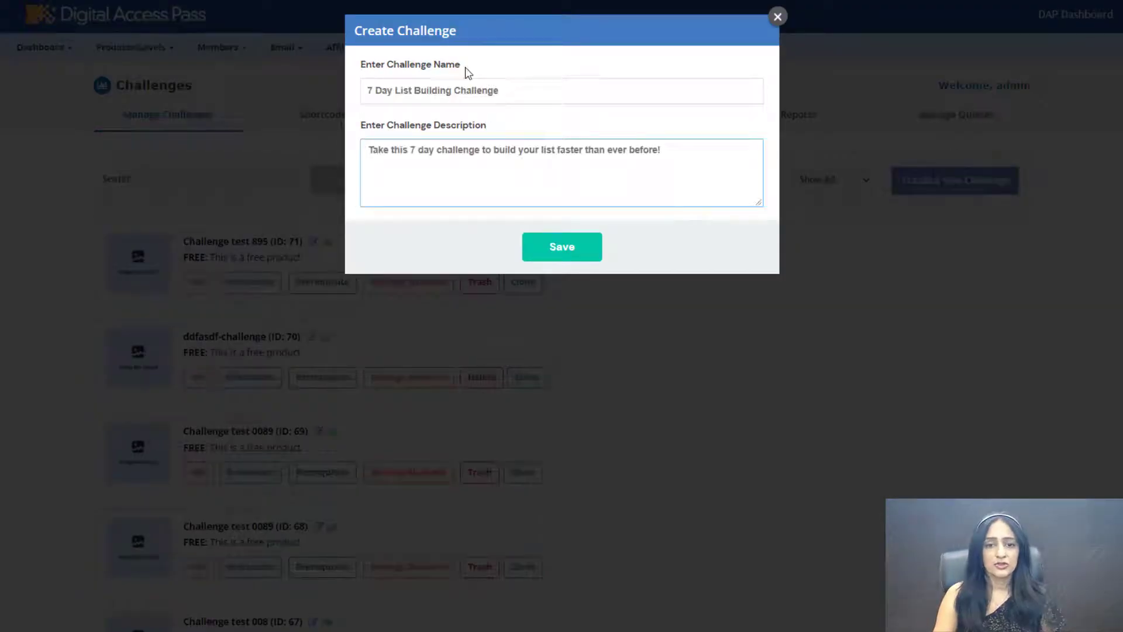
left_click(577, 257)
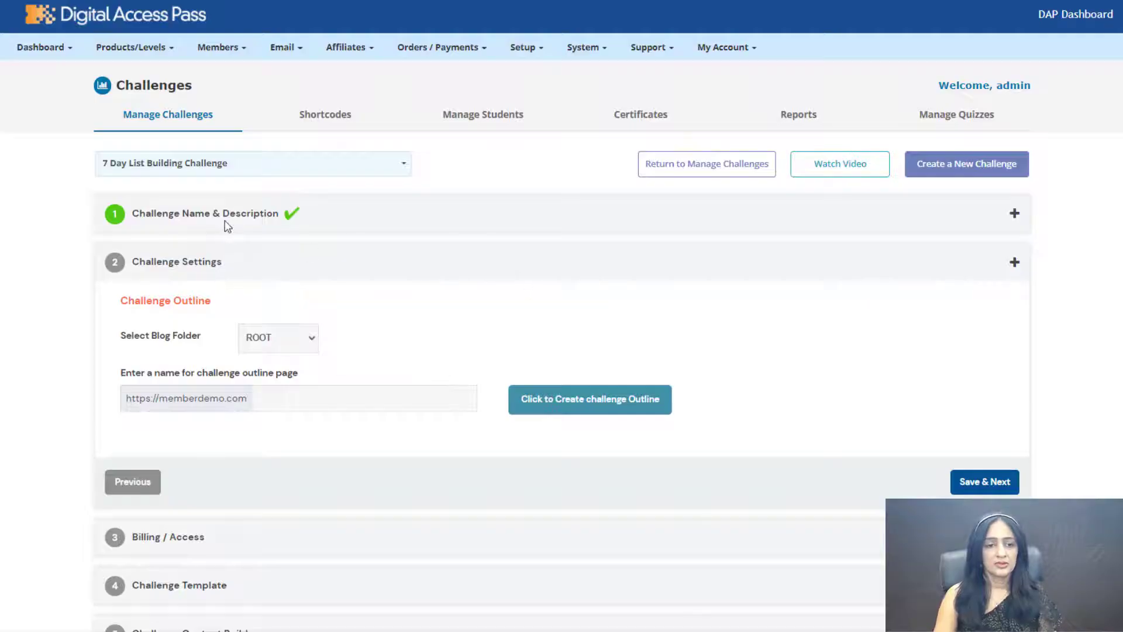
Save v.jpg as the challenge image and create an outline page named "7 Day List Building Challenge" in the ROOT blog folder.
left_click(296, 223)
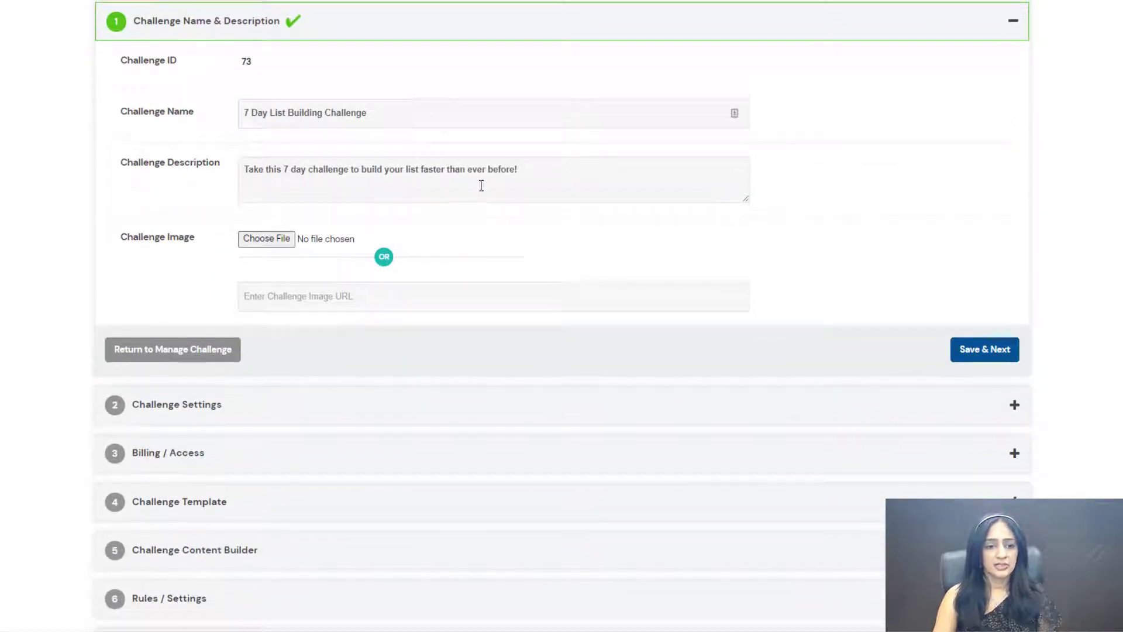
left_click(269, 240)
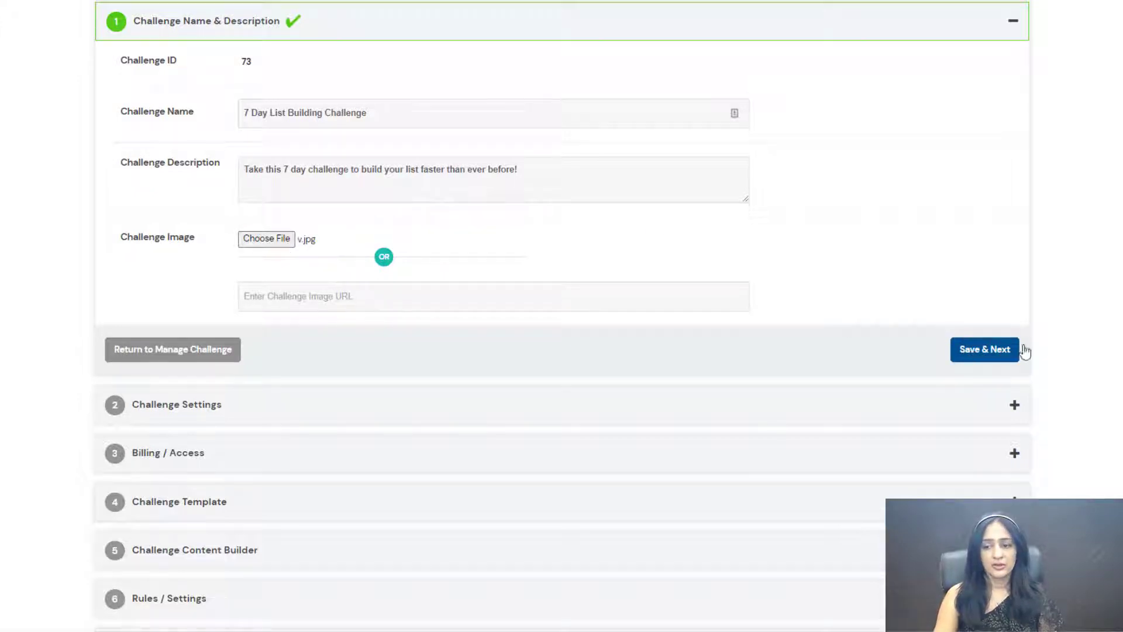
left_click(986, 350)
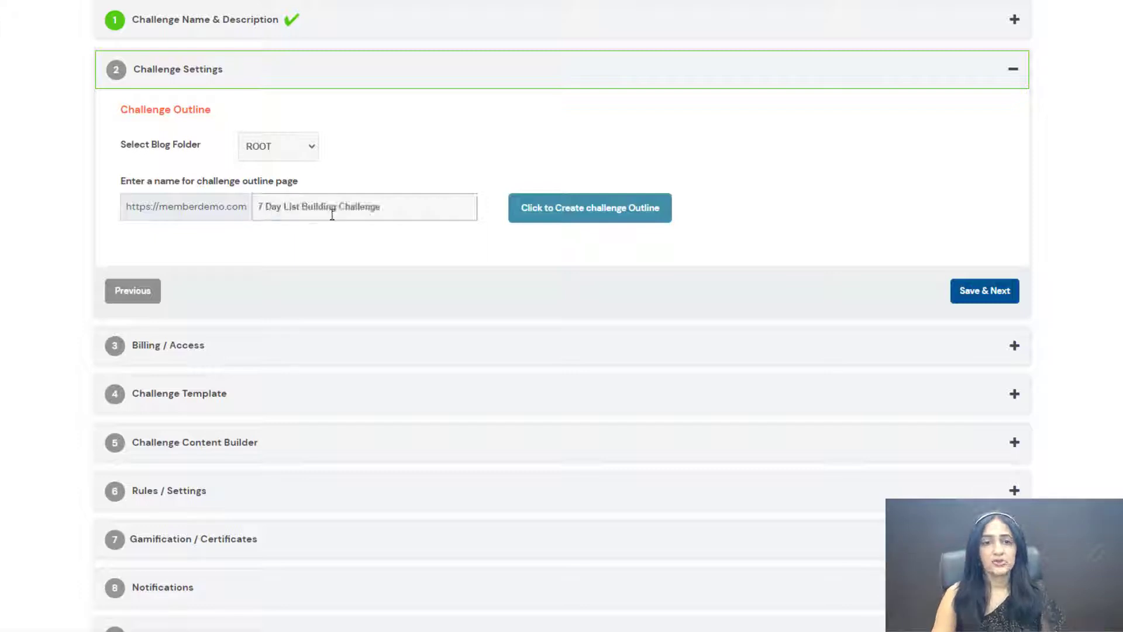
left_click(588, 212)
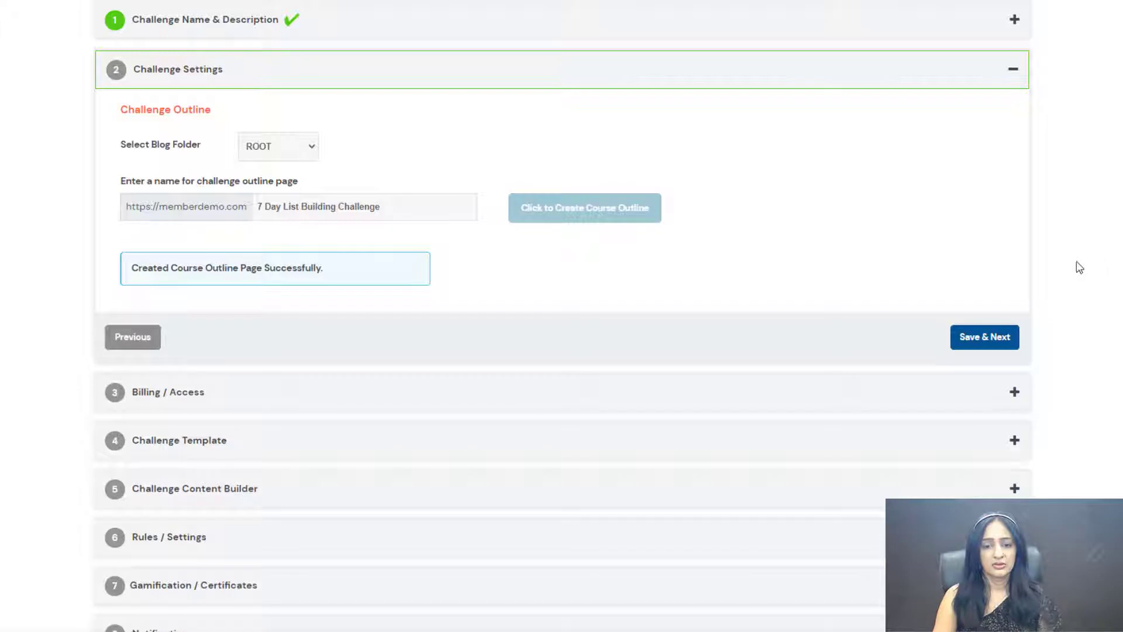
left_click(972, 338)
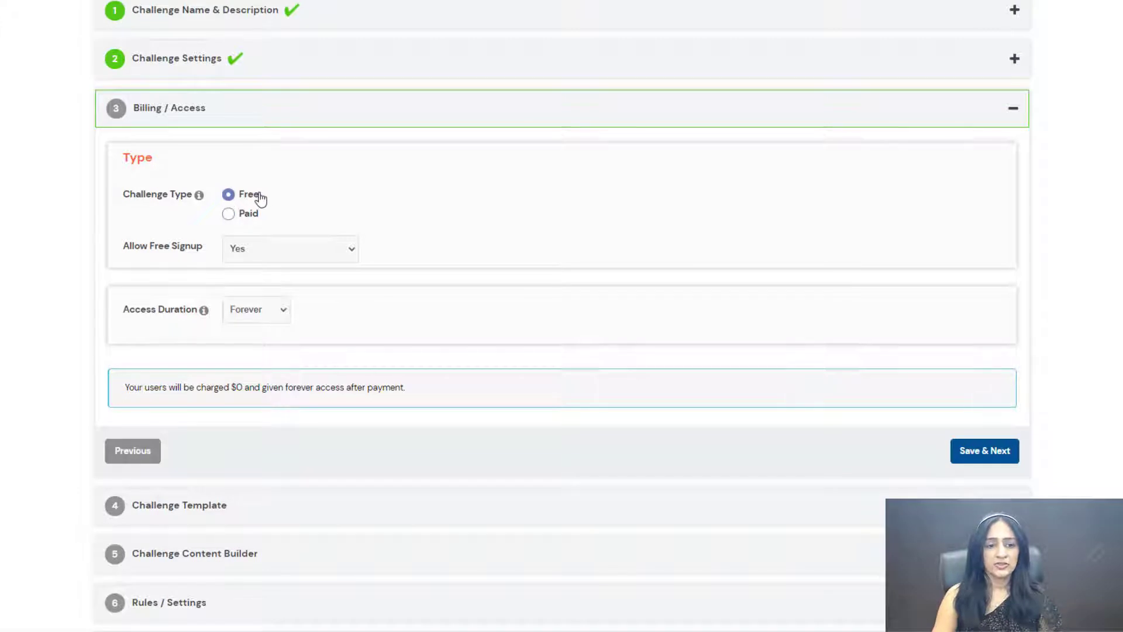
left_click(234, 220)
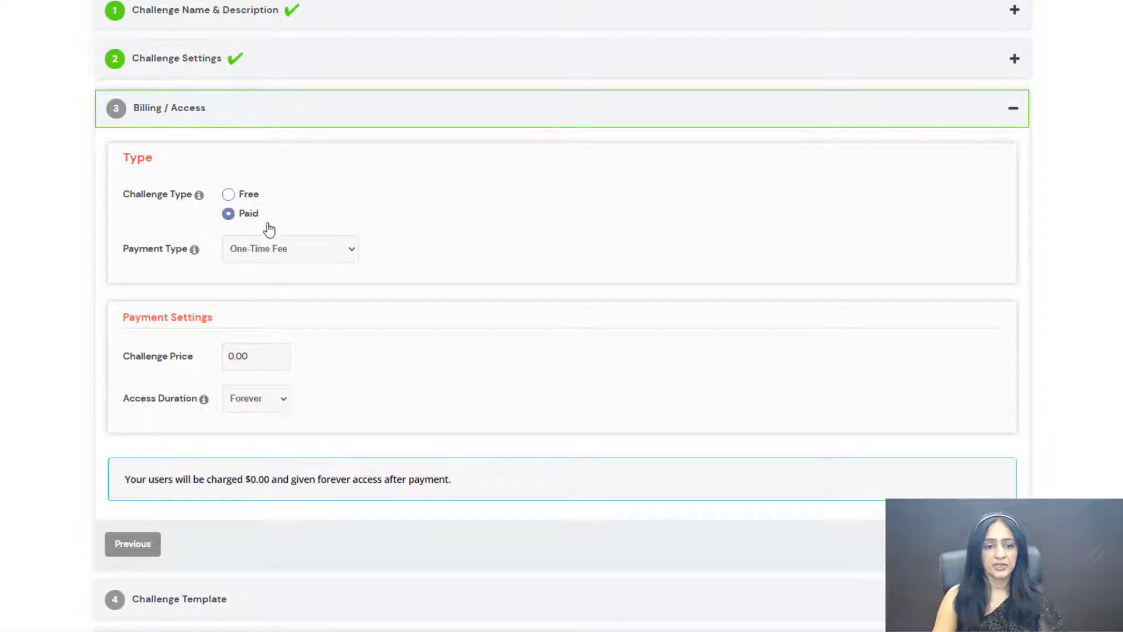
left_click(275, 249)
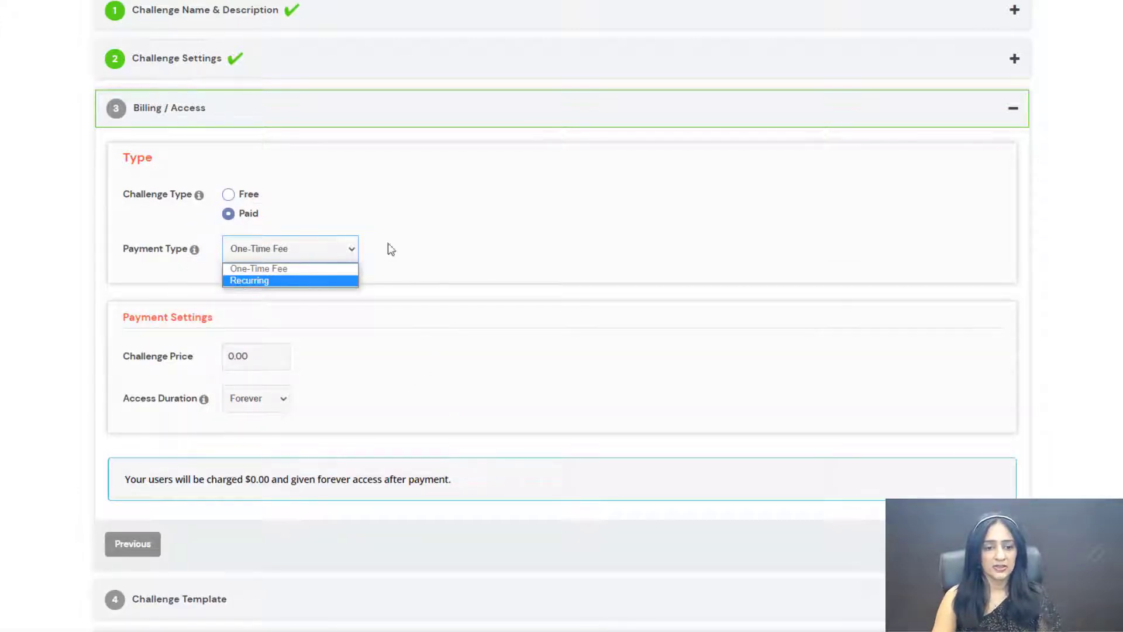
left_click(243, 198)
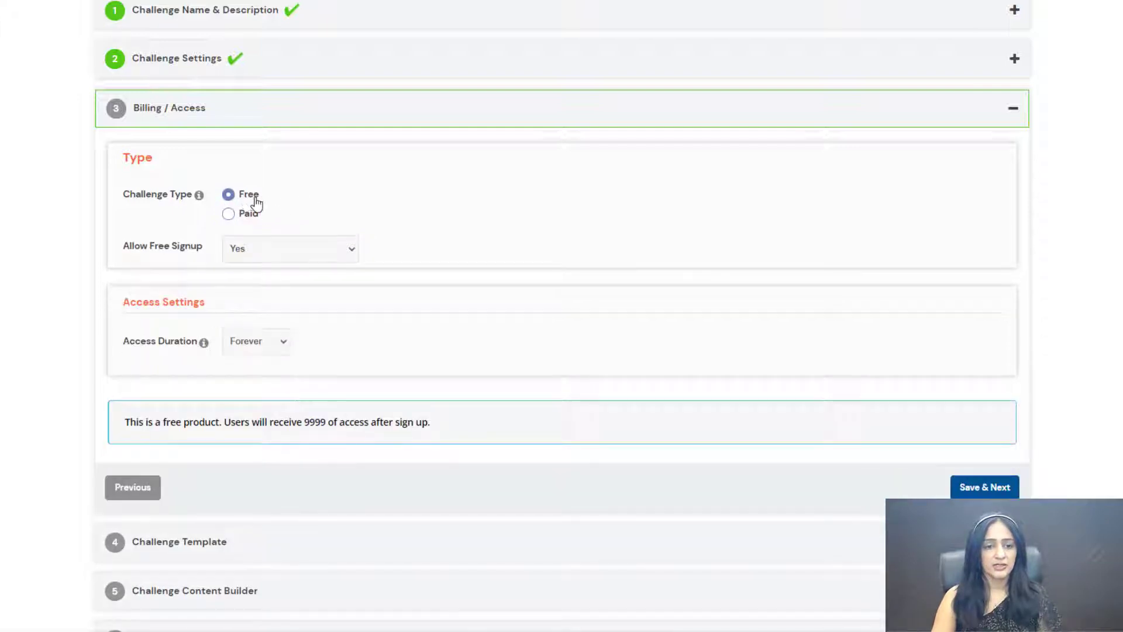
Save the billing settings as a free challenge with free signup allowed and Forever access duration.
left_click(262, 350)
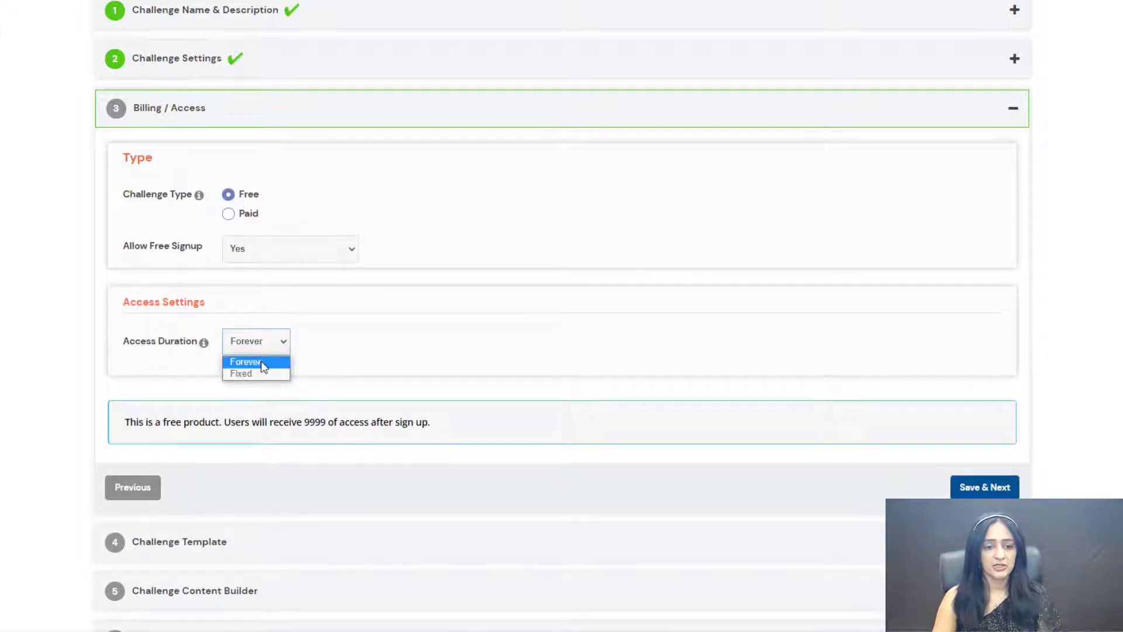
left_click(389, 343)
left_click(988, 487)
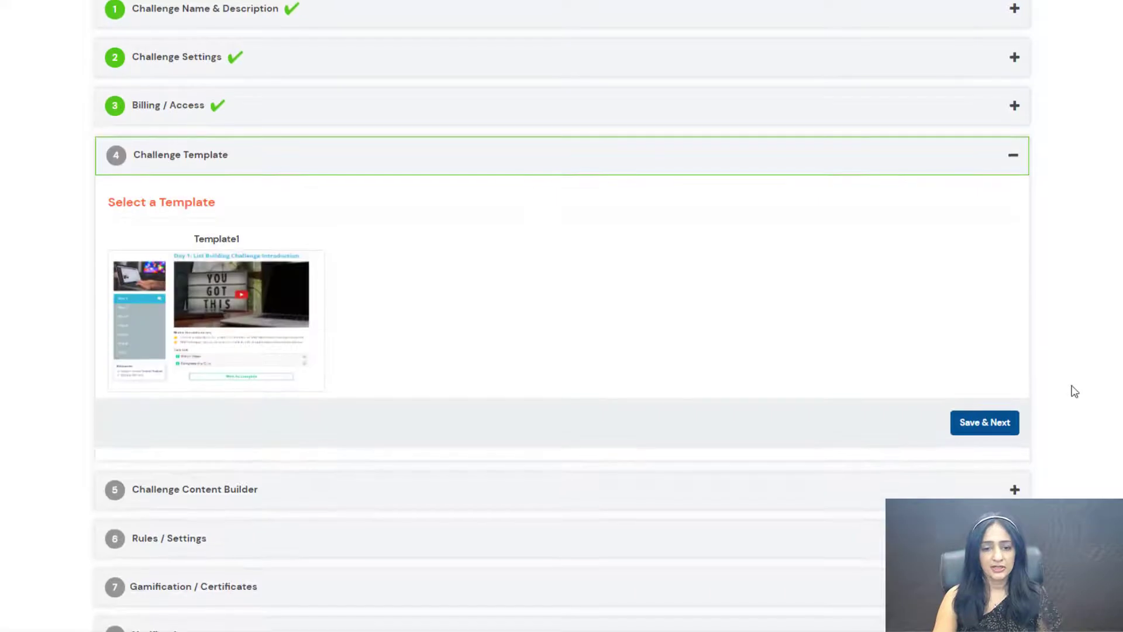
Apply Template1 to the challenge and increase the template width slightly.
mouse_move(171, 262)
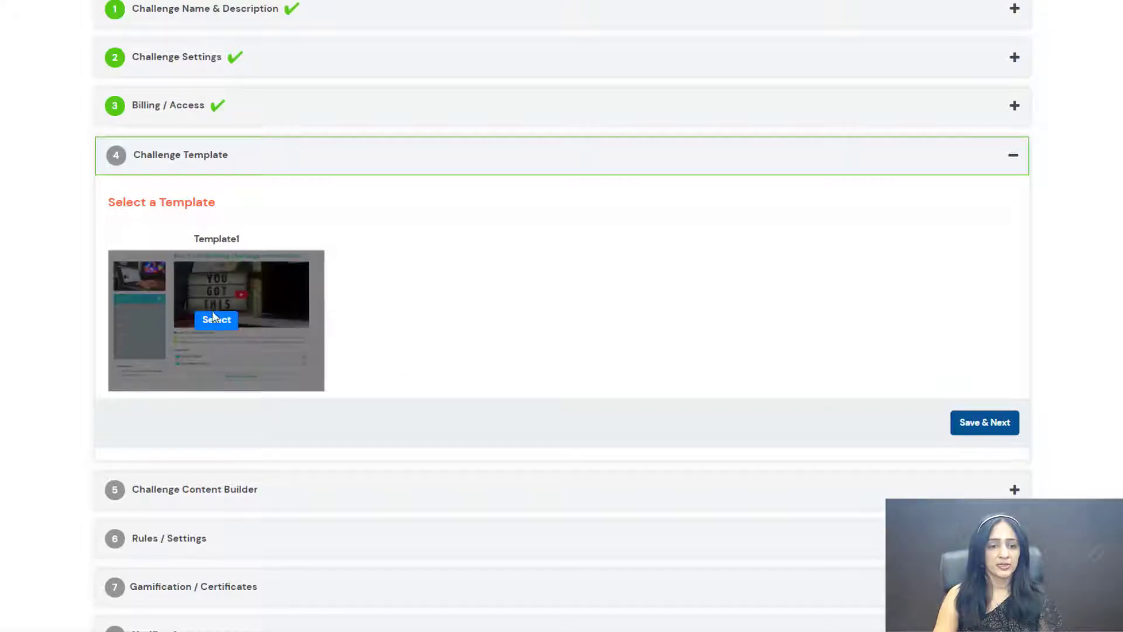
left_click(215, 320)
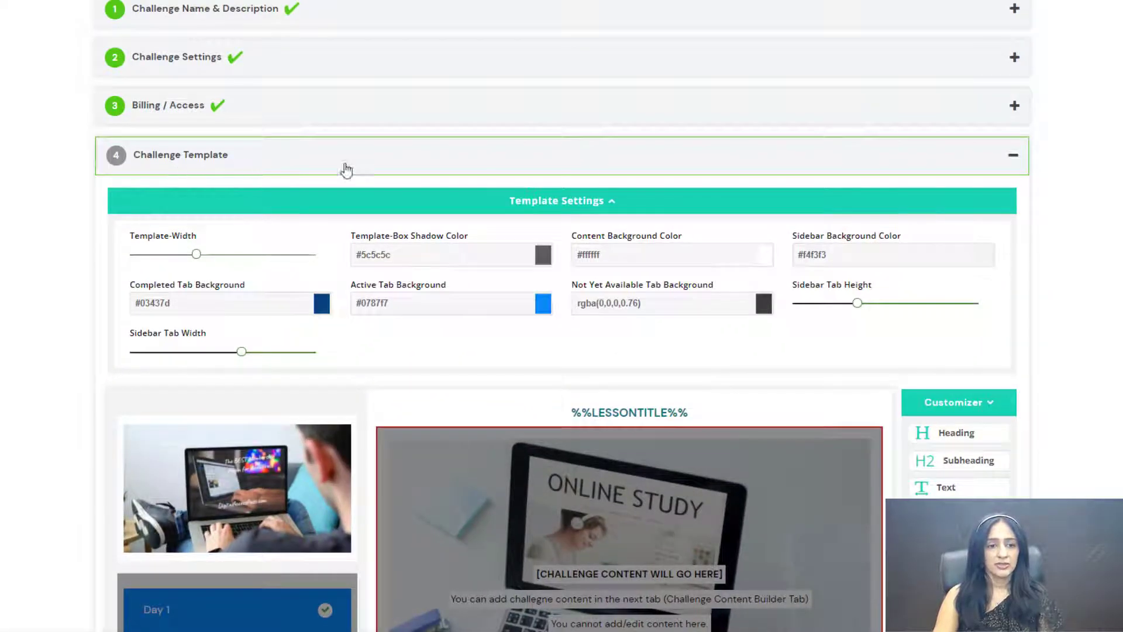
scroll(105, 196, "down", 1)
scroll(106, 197, "down", 2)
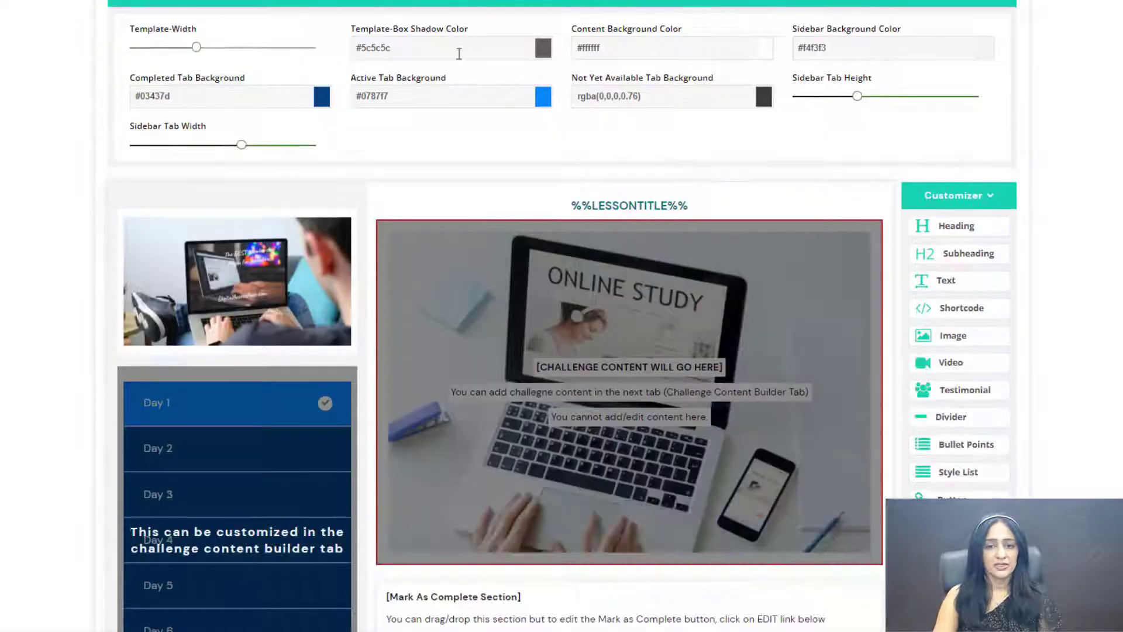
scroll(607, 57, "up", 1)
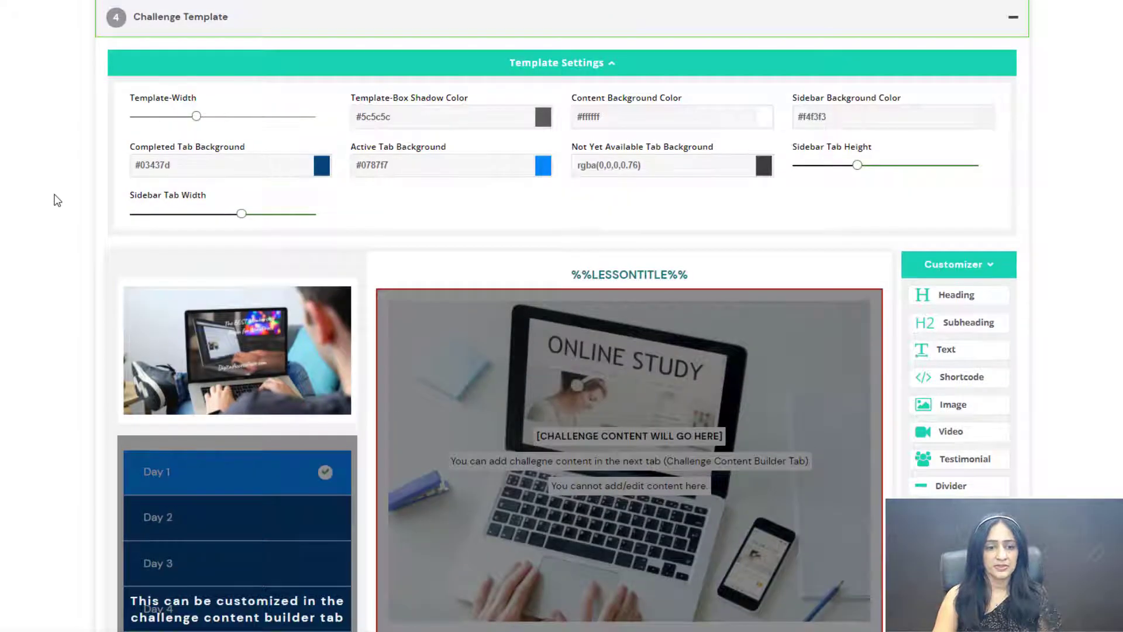
scroll(62, 193, "down", 1)
mouse_move(197, 56)
left_mouse_down()
mouse_move(187, 56)
mouse_move(203, 55)
left_mouse_up()
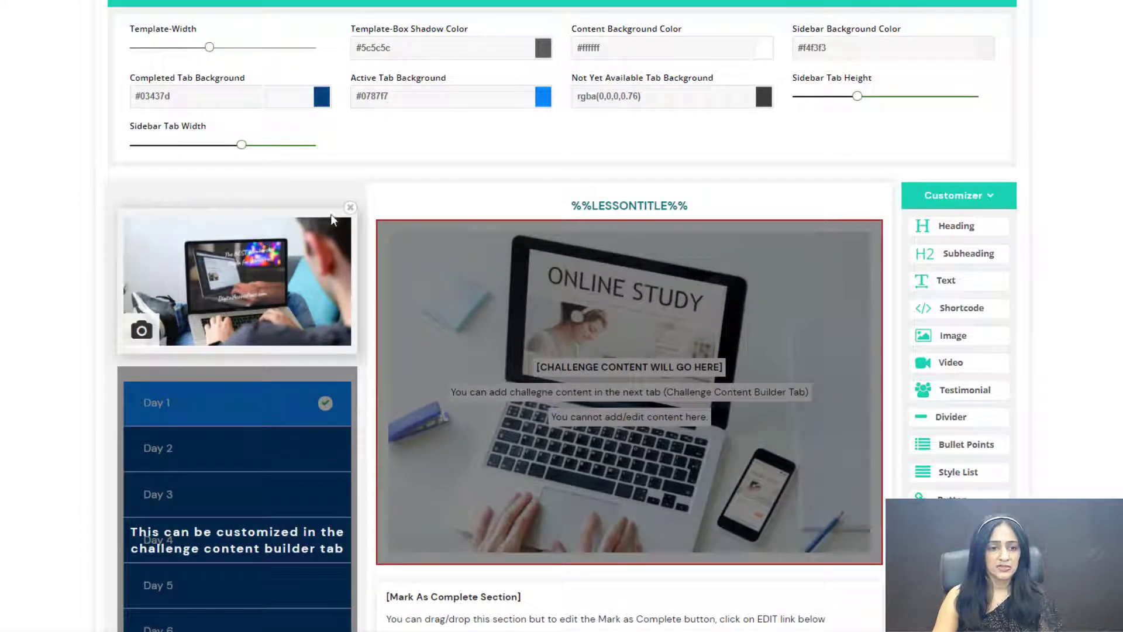
Review the template preview's sidebar image, day tabs, content area and Mark As Complete section.
mouse_move(155, 240)
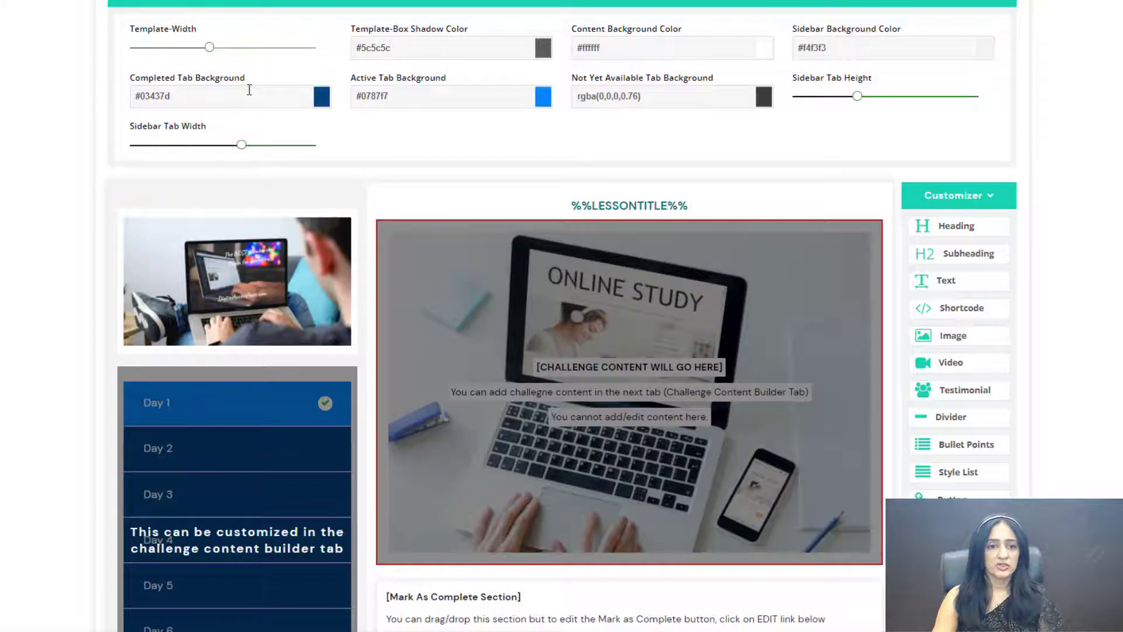
scroll(65, 284, "down", 3)
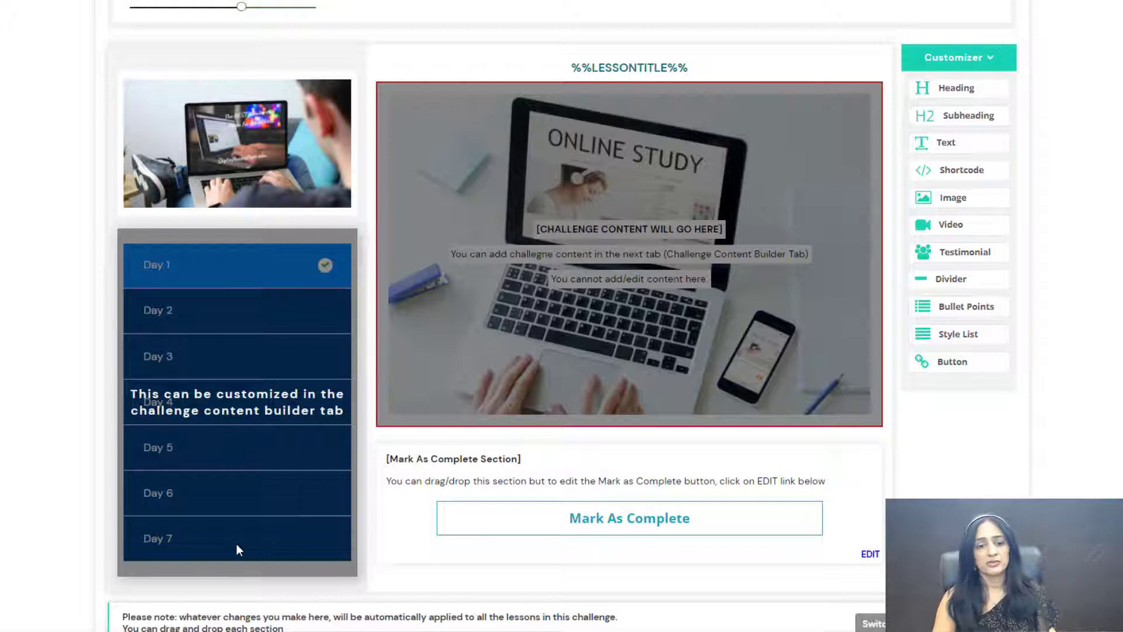
scroll(152, 339, "up", 1)
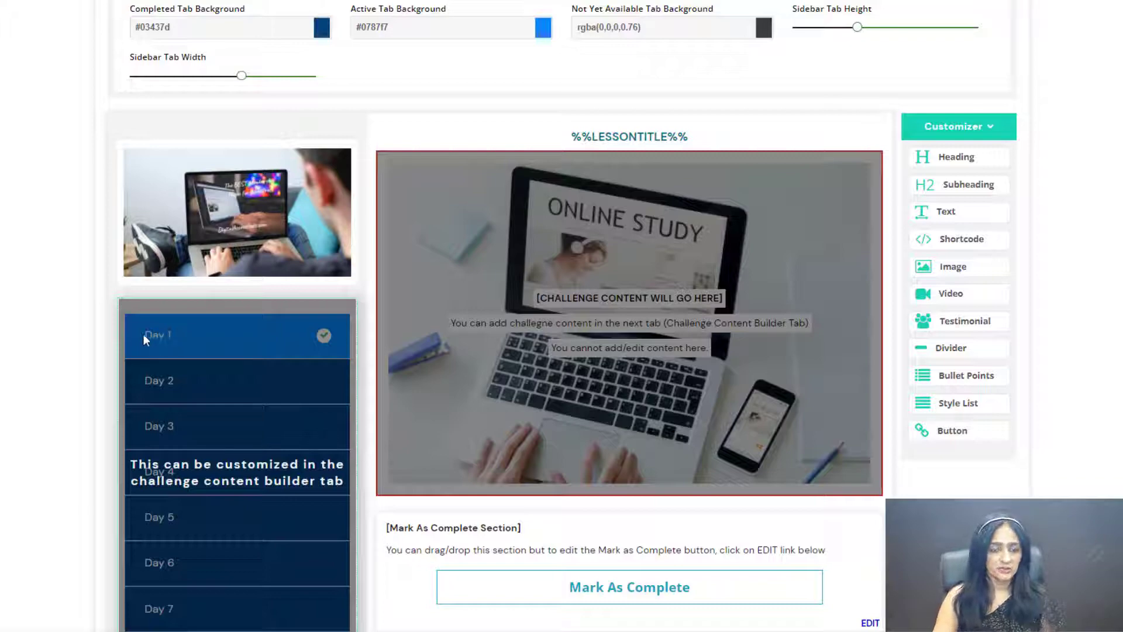
scroll(219, 409, "down", 6)
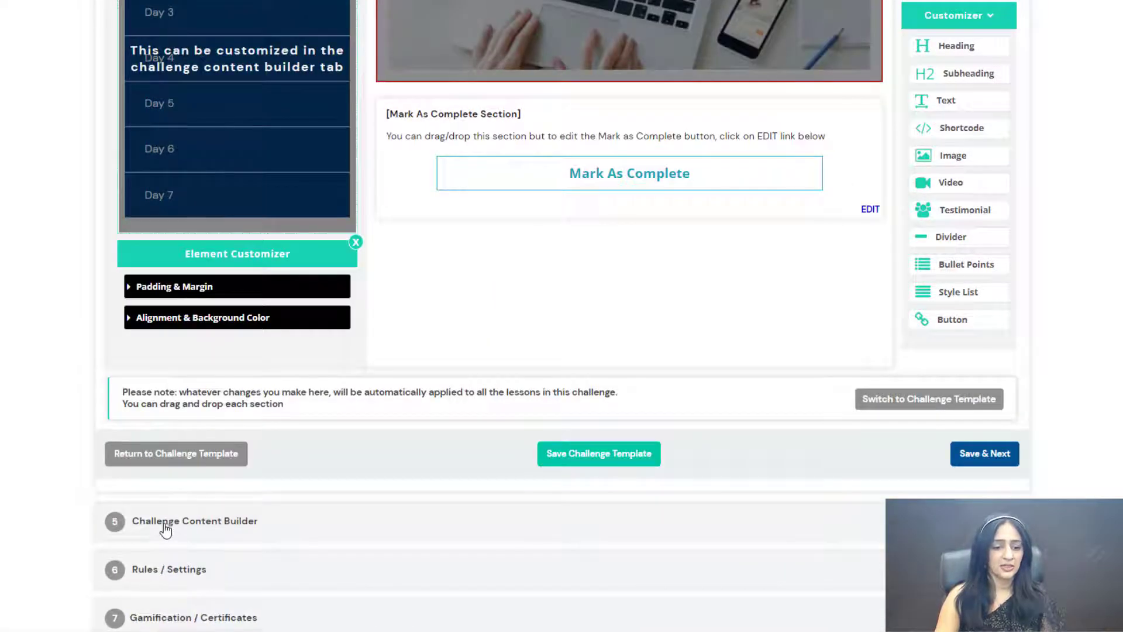
scroll(6, 298, "up", 2)
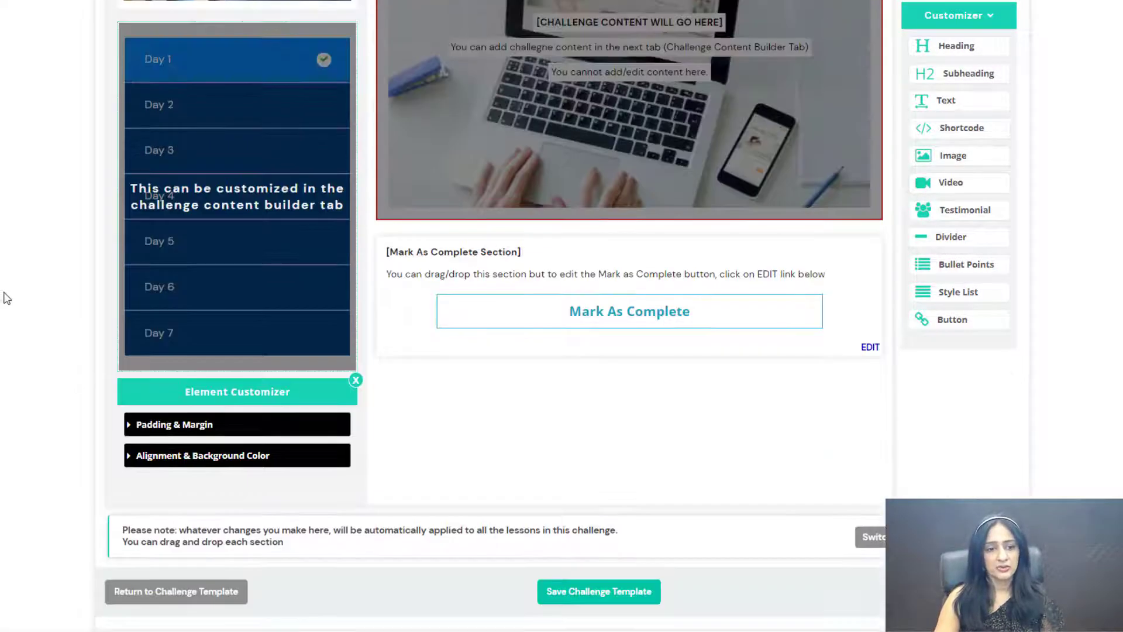
Examine the template settings, the Day 1 to Day 7 sidebar tabs and the Challenge Content Builder section where those tabs are customized.
scroll(162, 143, "up", 1)
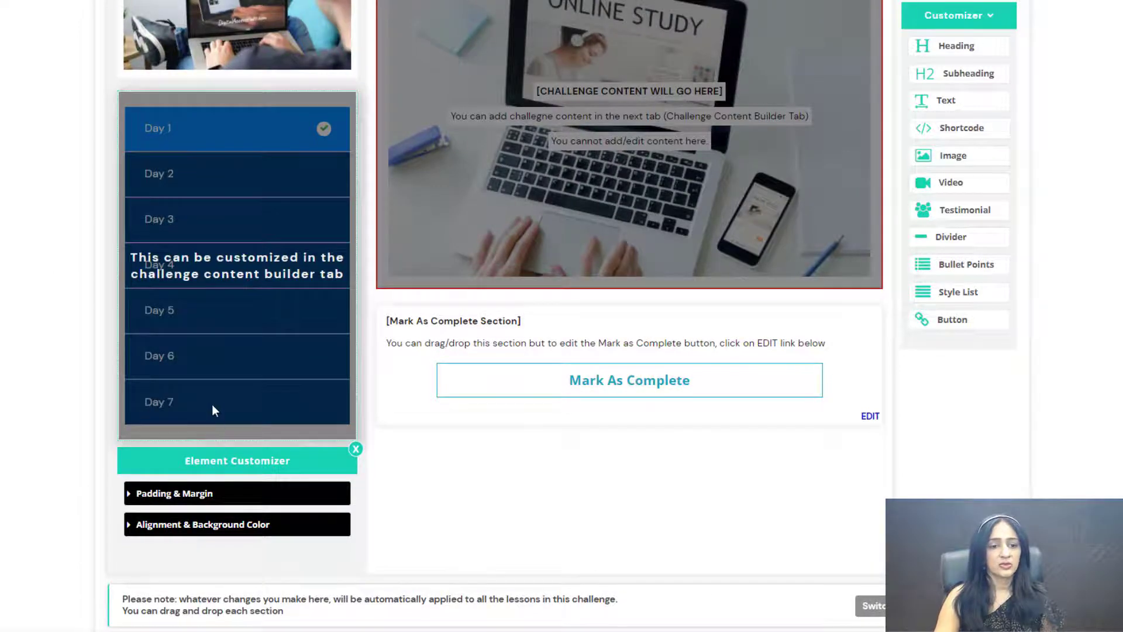
scroll(94, 372, "up", 6)
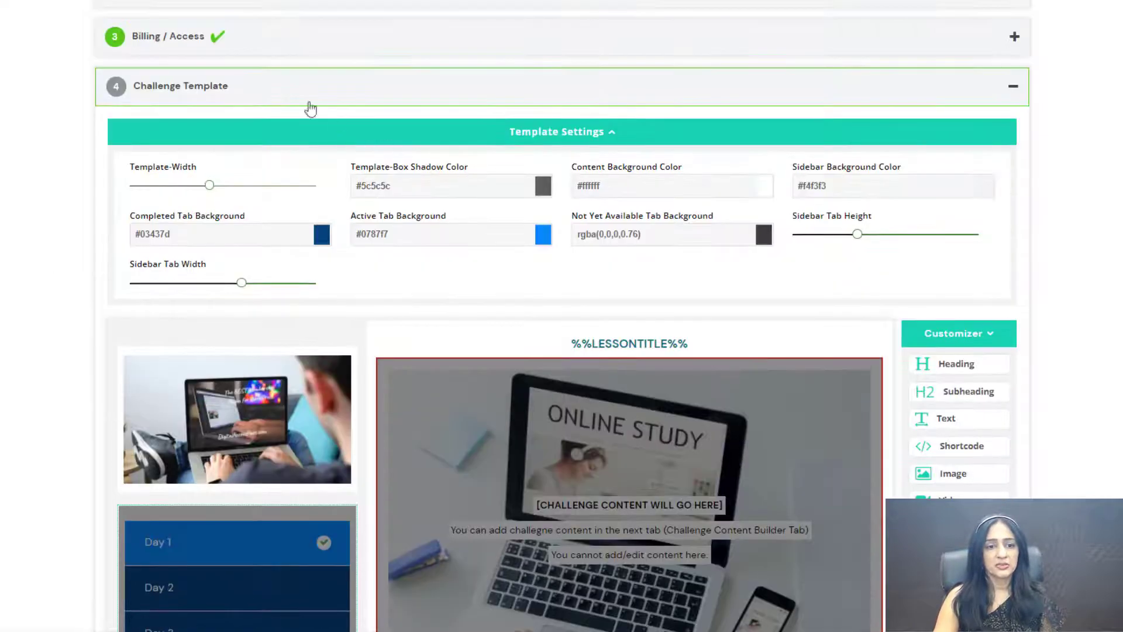
scroll(658, 384, "down", 1)
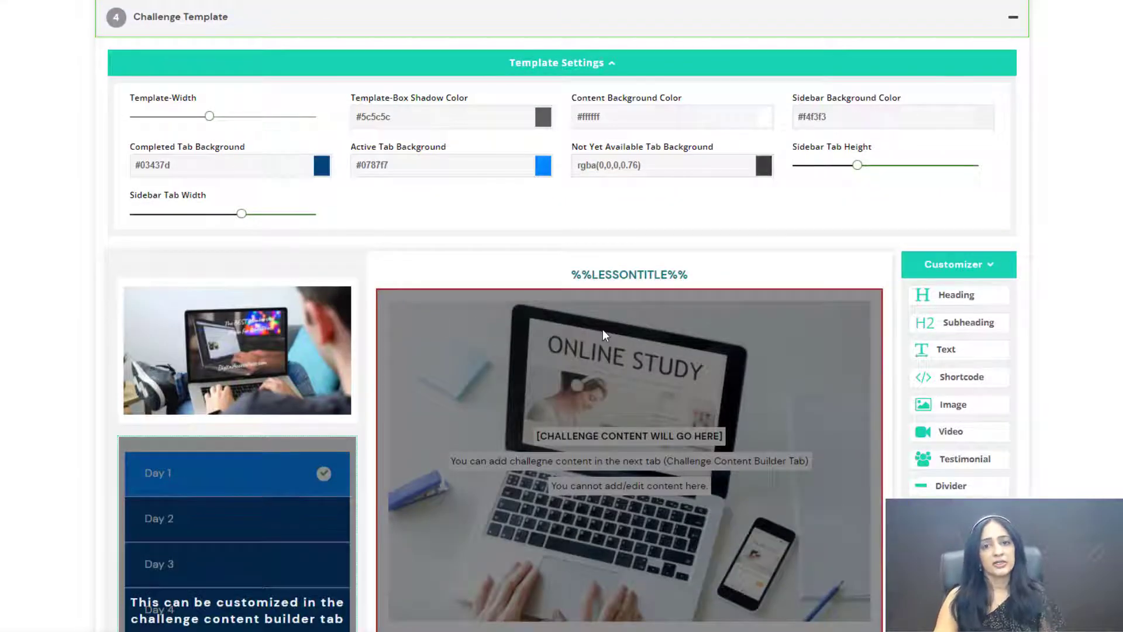
scroll(402, 233, "down", 2)
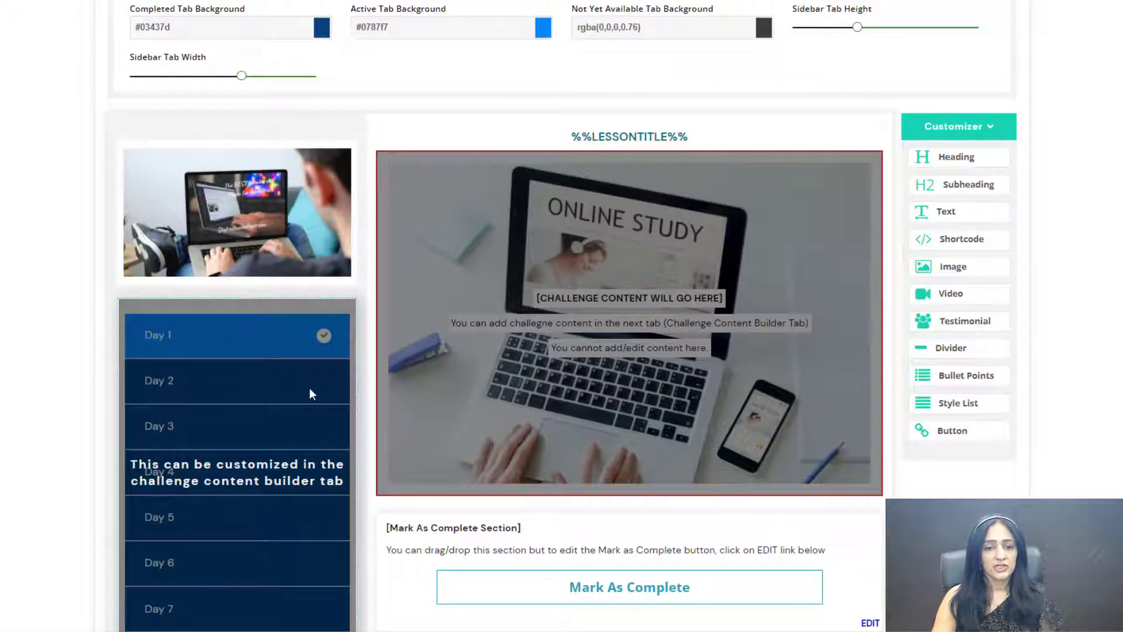
scroll(308, 377, "up", 1)
scroll(298, 354, "down", 1)
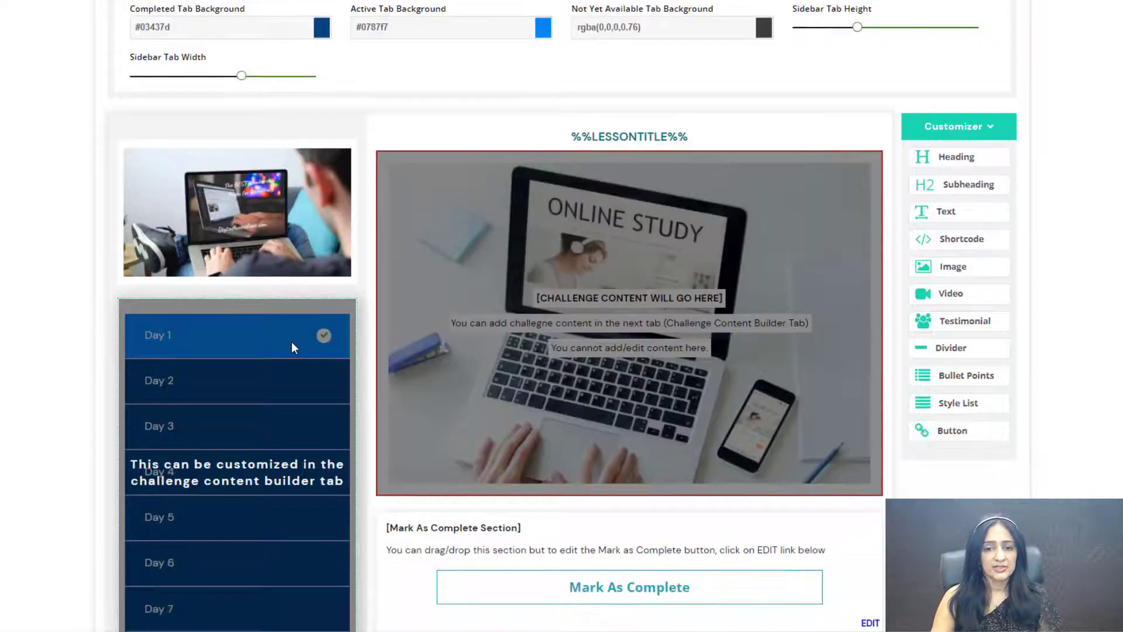
scroll(292, 343, "down", 1)
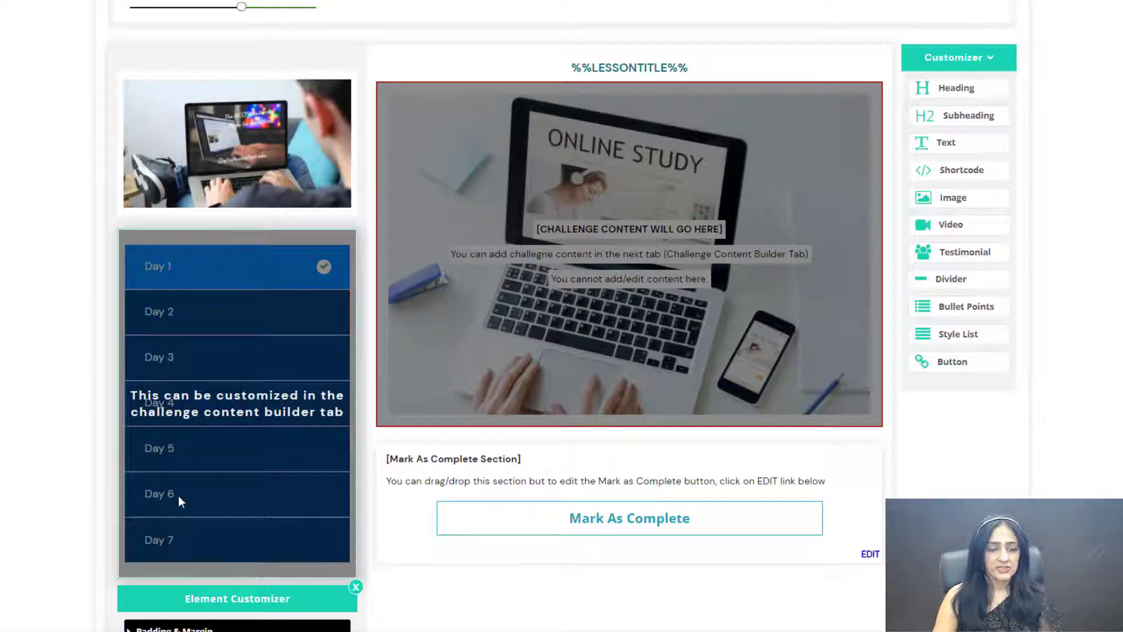
scroll(178, 496, "down", 8)
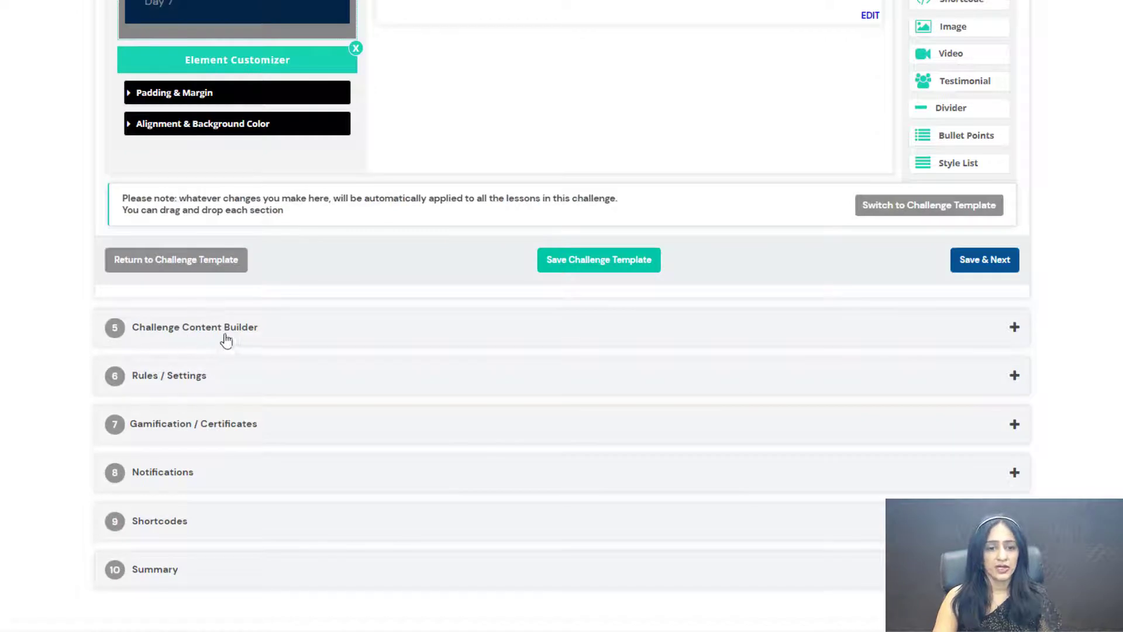
scroll(85, 291, "up", 7)
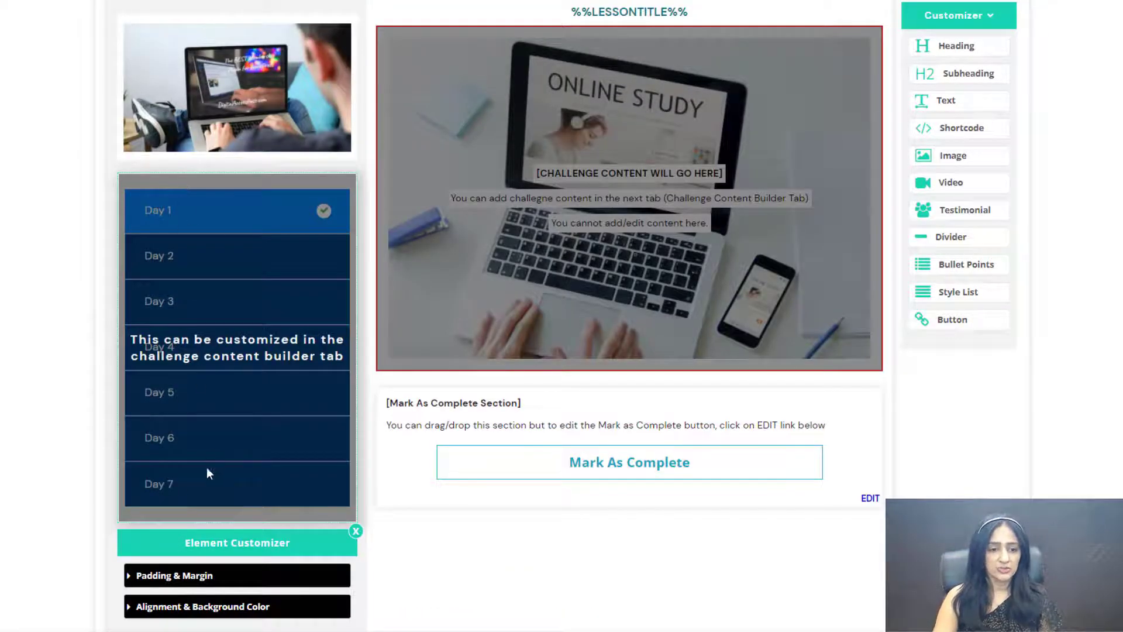
scroll(111, 363, "down", 2)
scroll(111, 366, "down", 4)
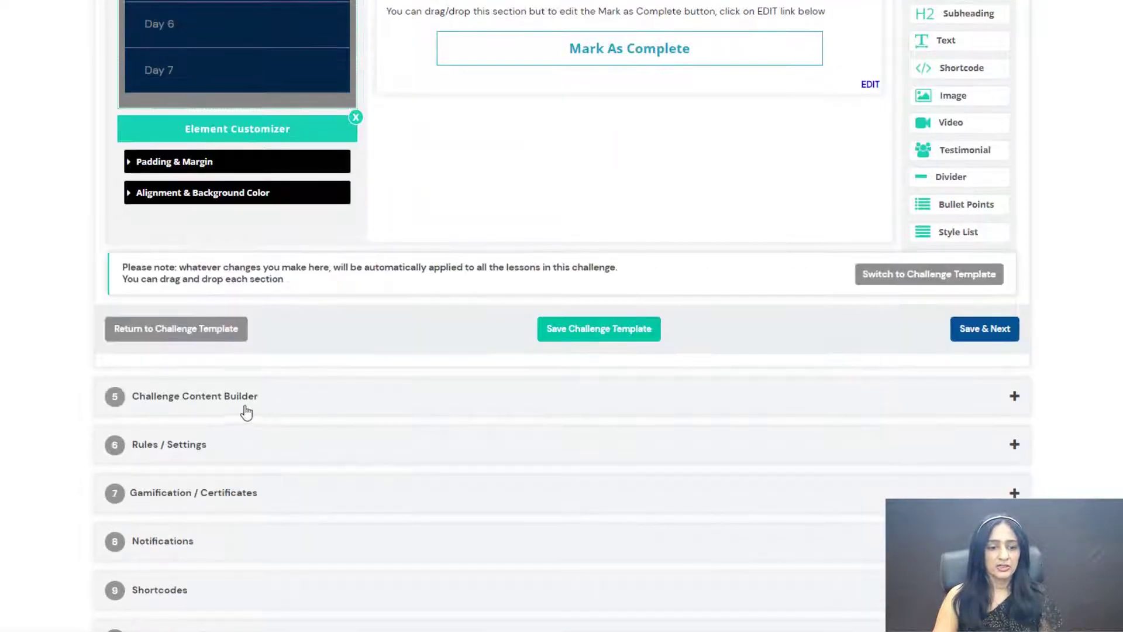
scroll(80, 337, "up", 3)
scroll(220, 244, "up", 1)
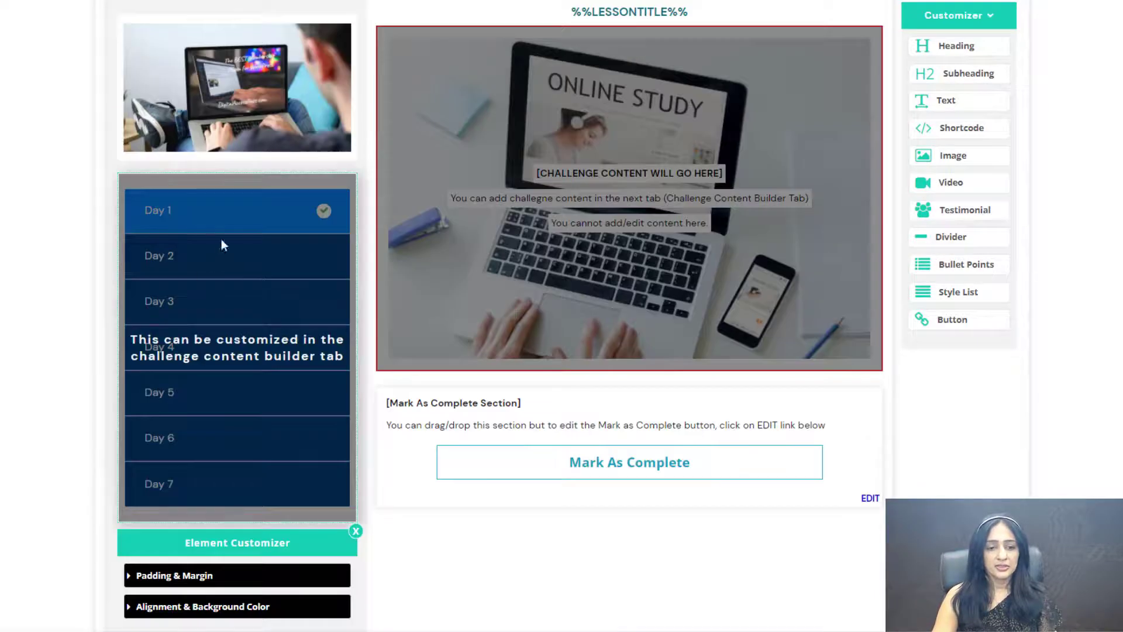
Add a Heading element above the lesson title in the template and delete it again.
scroll(835, 482, "up", 1)
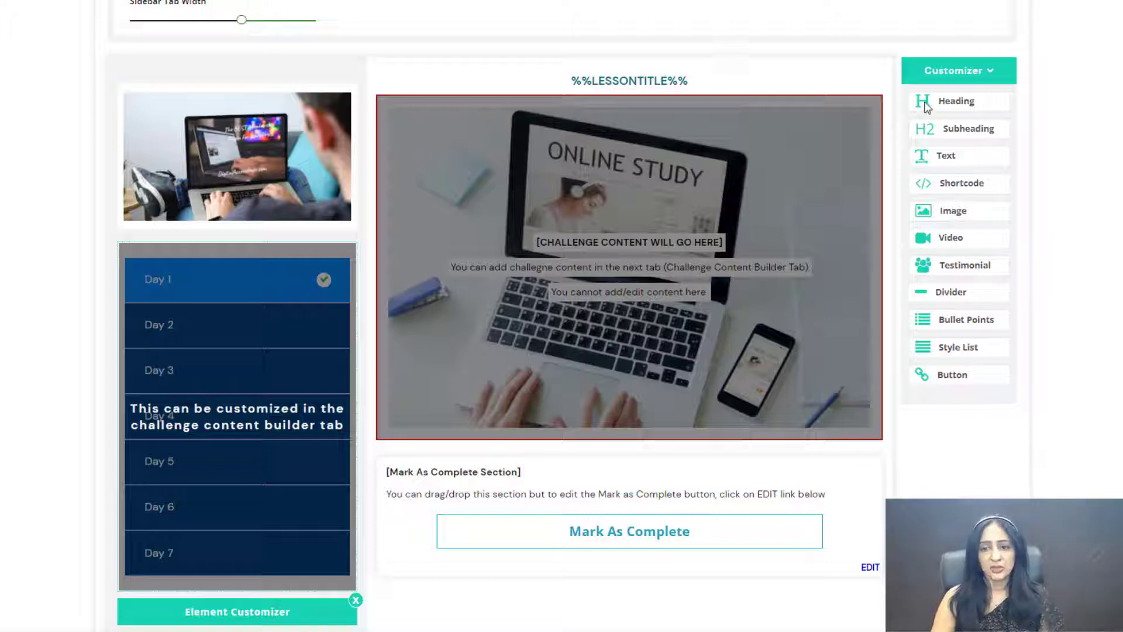
left_click_drag(925, 107, 415, 100)
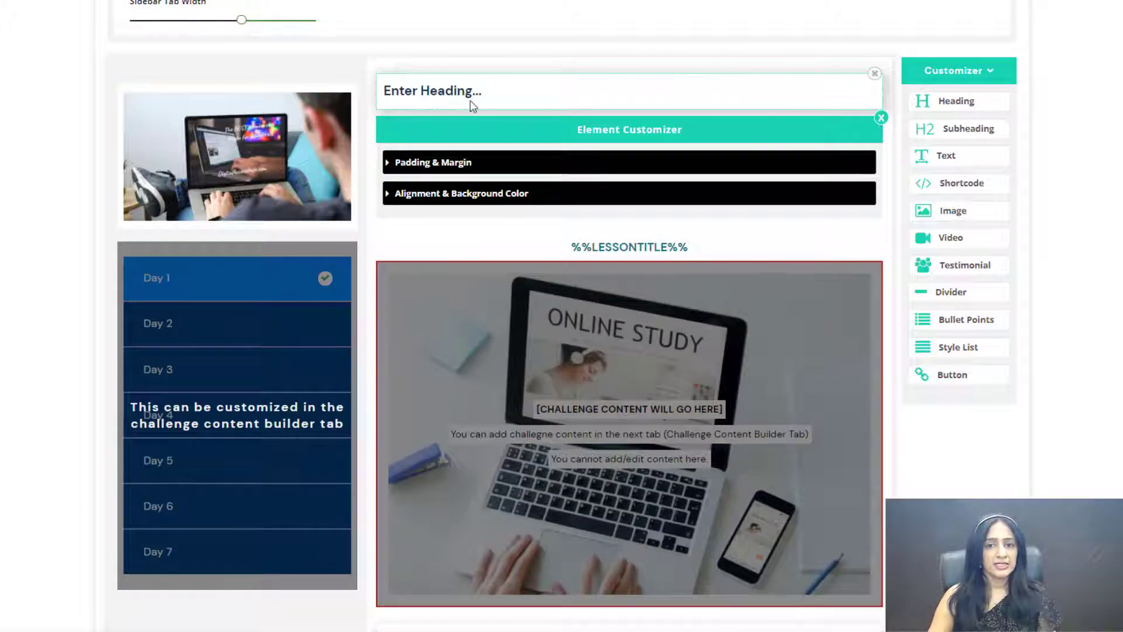
left_click(875, 73)
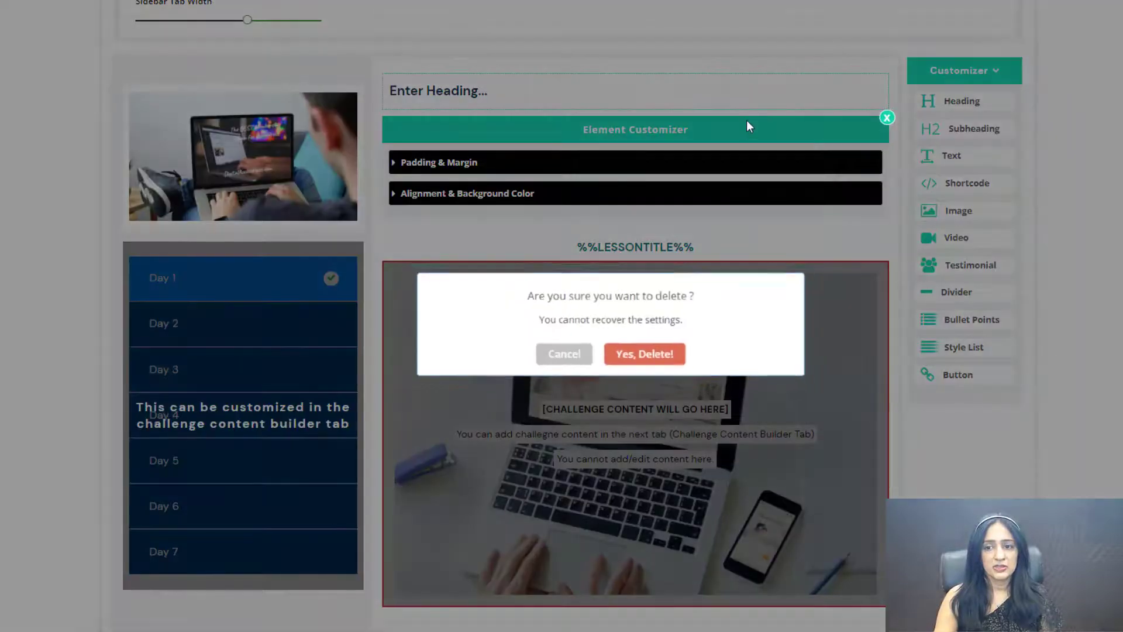
left_click(633, 346)
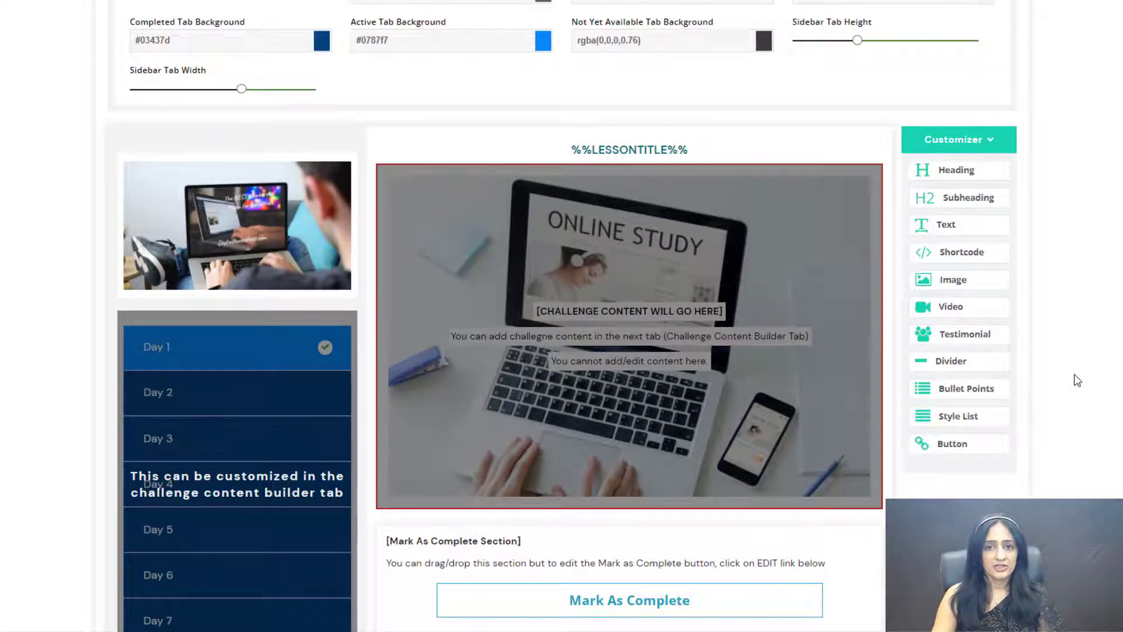
Set the template's Active Tab Background color to #0284ff.
scroll(1077, 380, "down", 5)
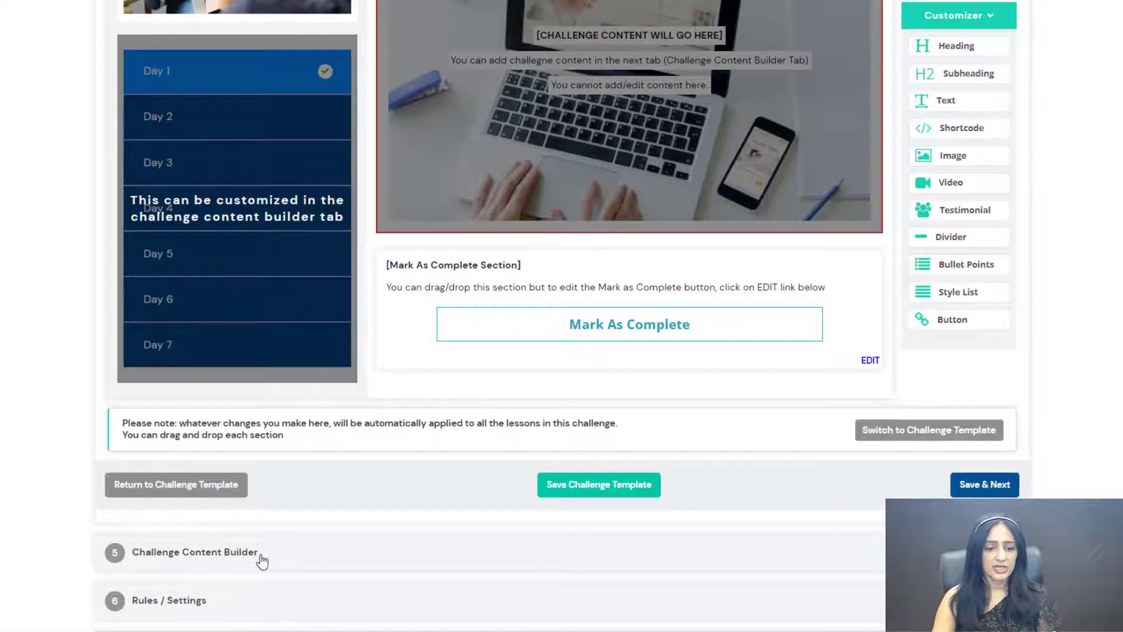
scroll(94, 231, "up", 6)
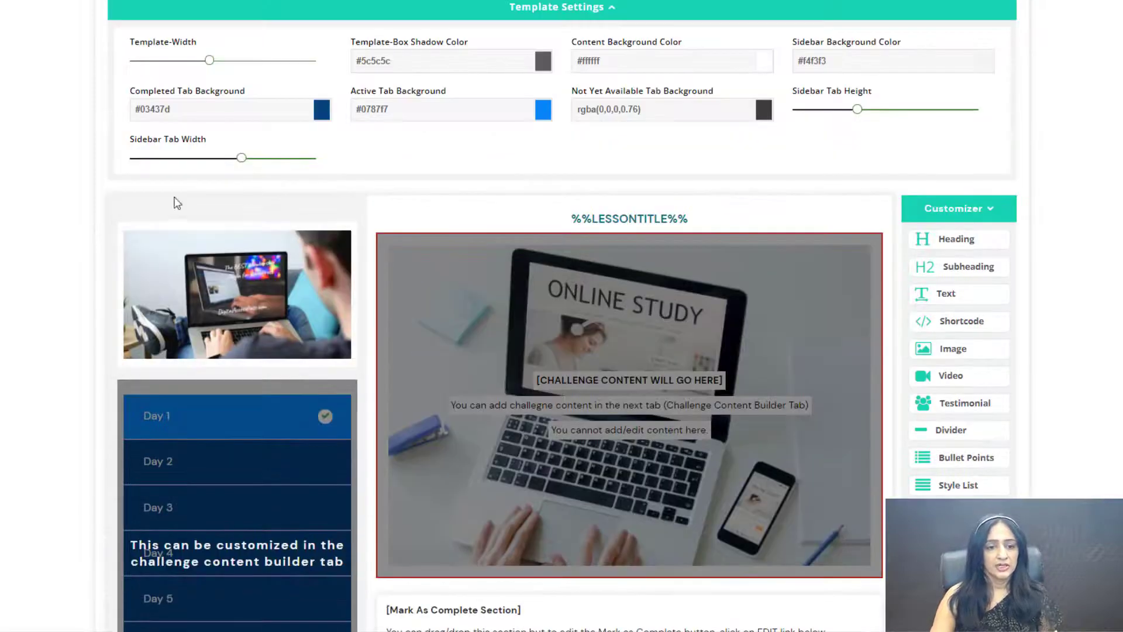
scroll(171, 383, "down", 1)
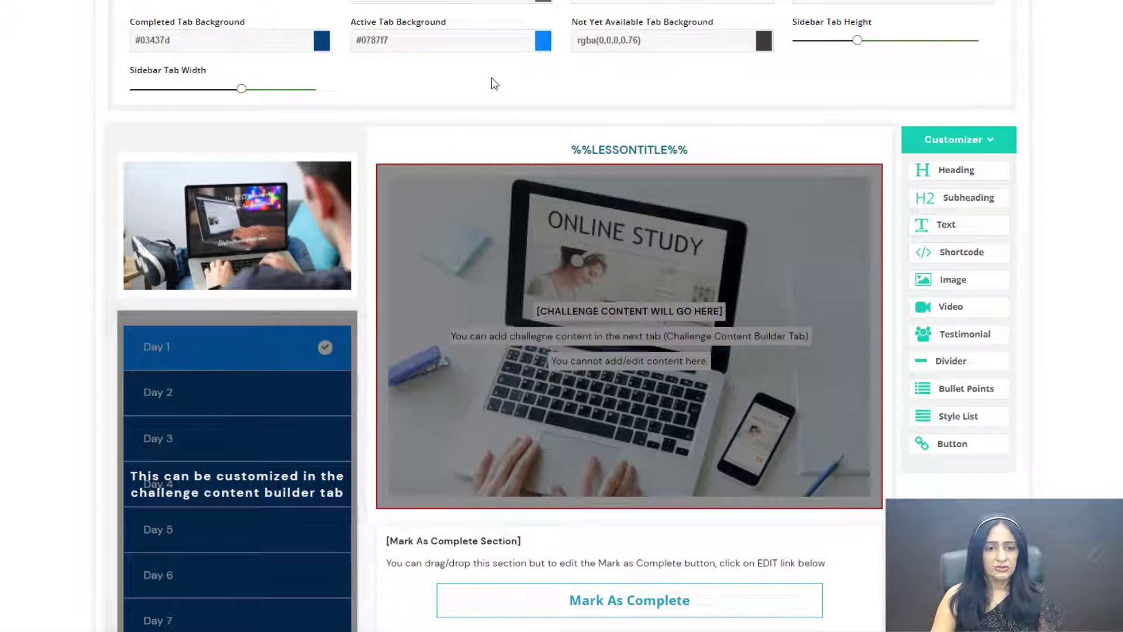
left_click(542, 42)
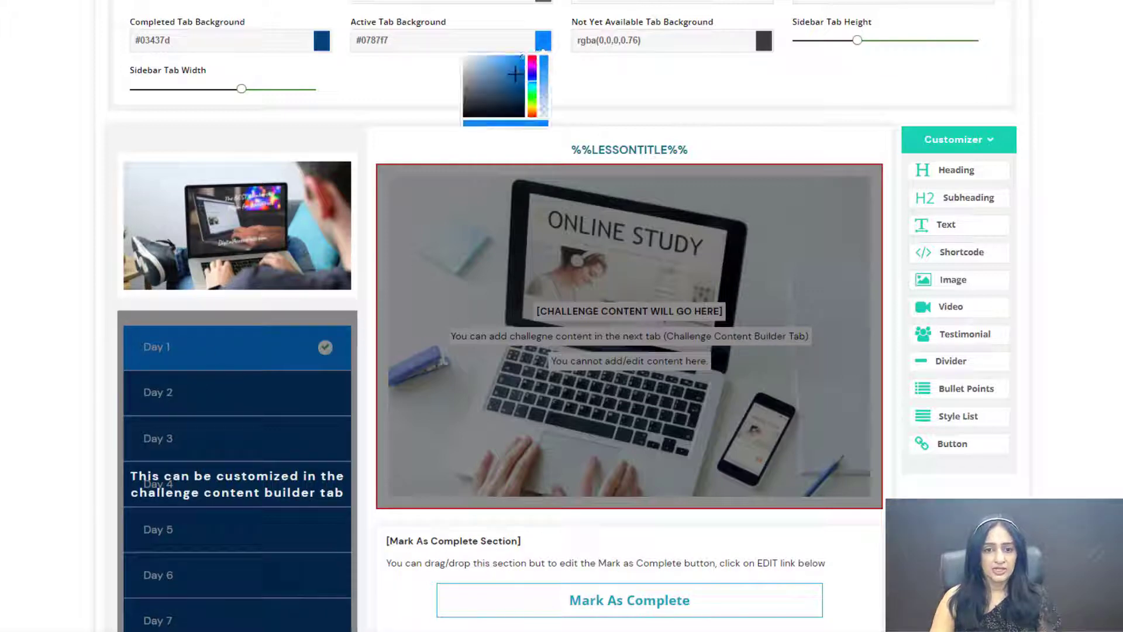
left_click_drag(509, 72, 524, 55)
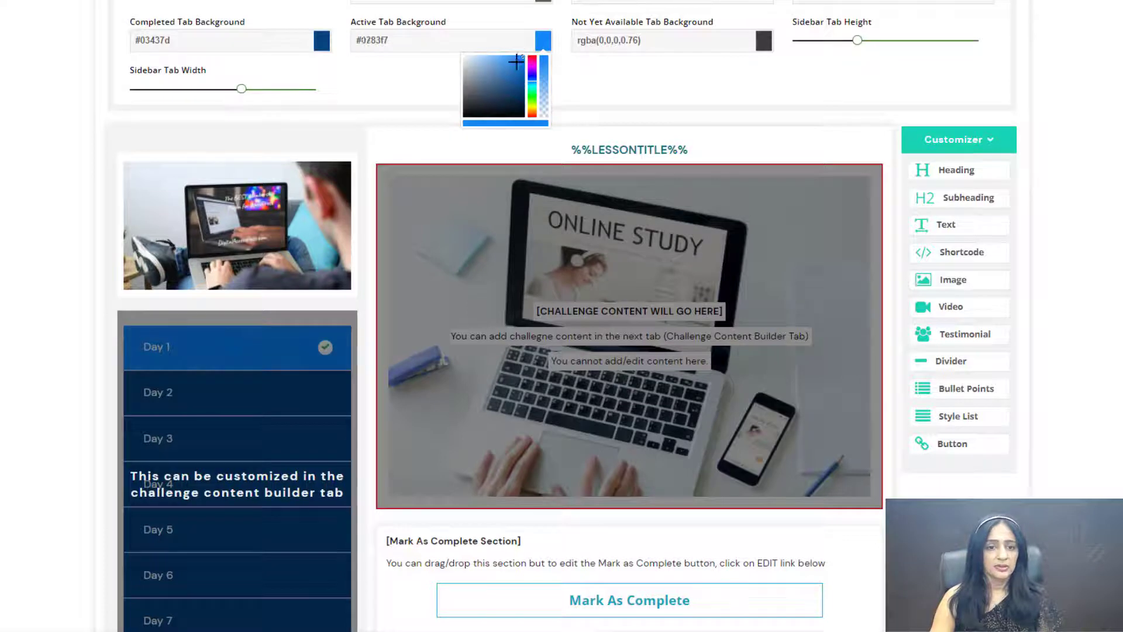
left_click(220, 30)
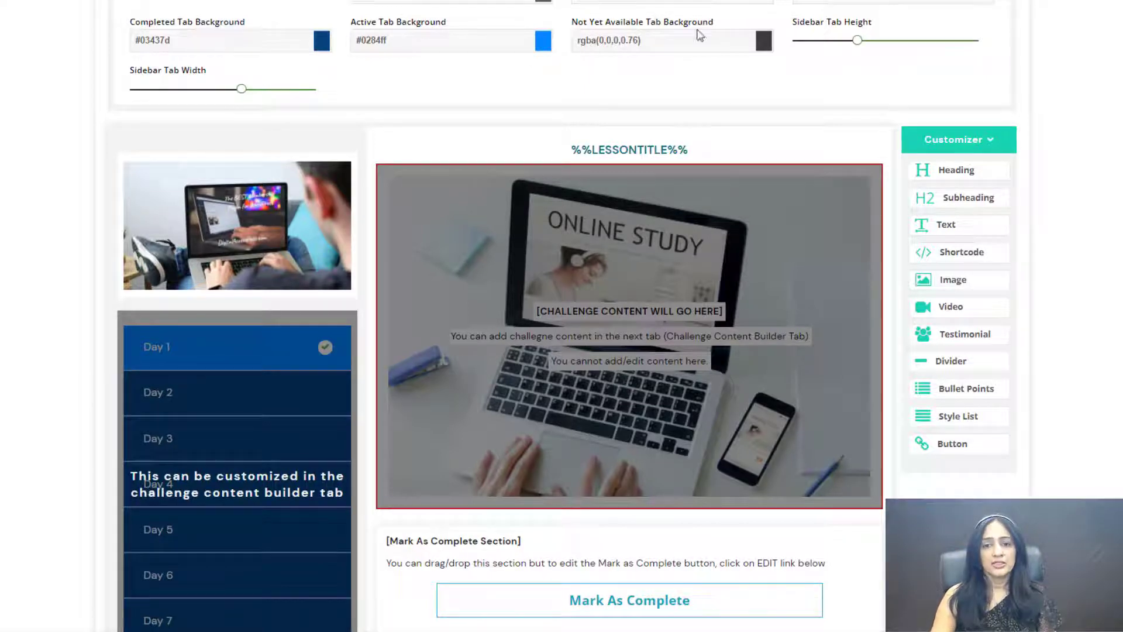
Set the Not Yet Available Tab Background to rgba(0,0,0,0.83).
mouse_move(142, 287)
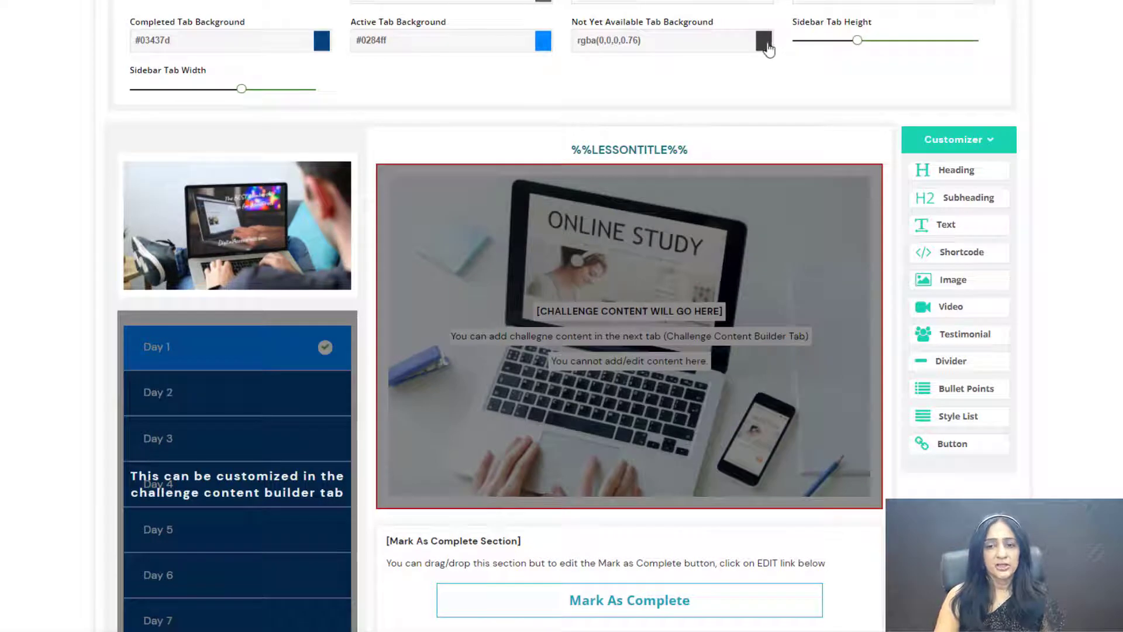
left_click(764, 41)
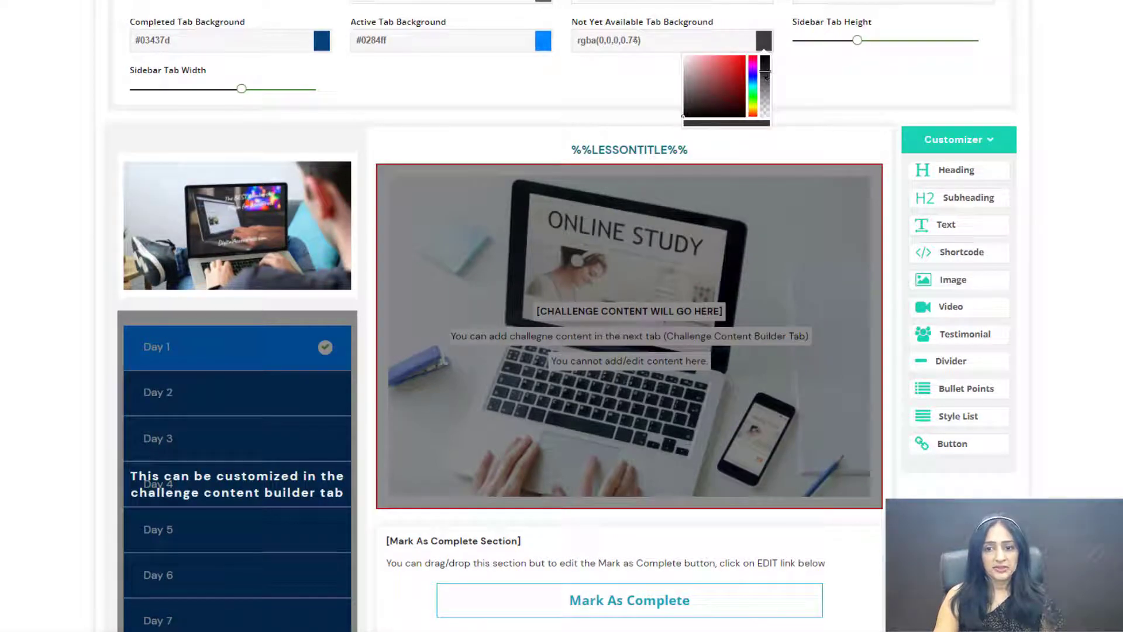
left_click_drag(766, 71, 765, 77)
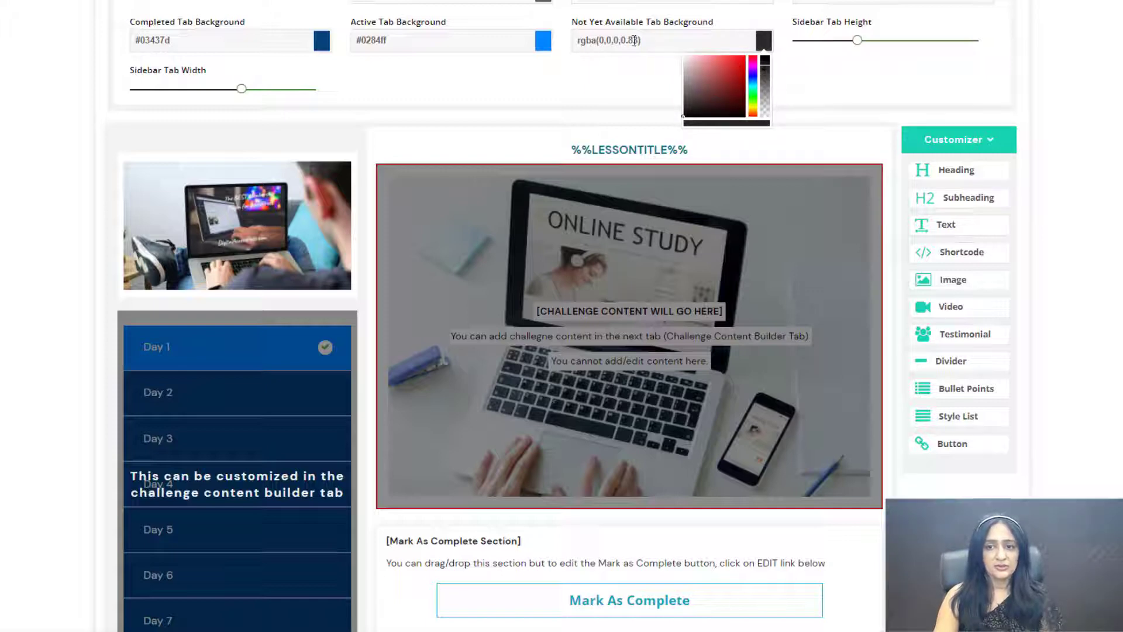
left_click(606, 88)
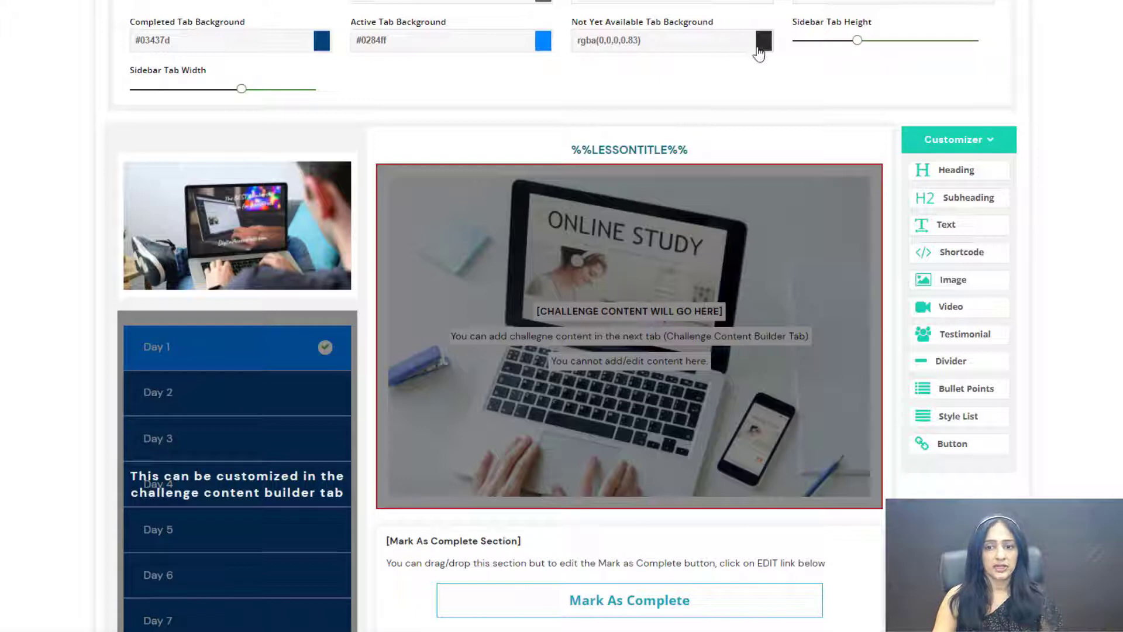
Increase the sidebar tab height slightly and save the challenge template, continuing to the Challenge Content Builder.
scroll(595, 235, "up", 1)
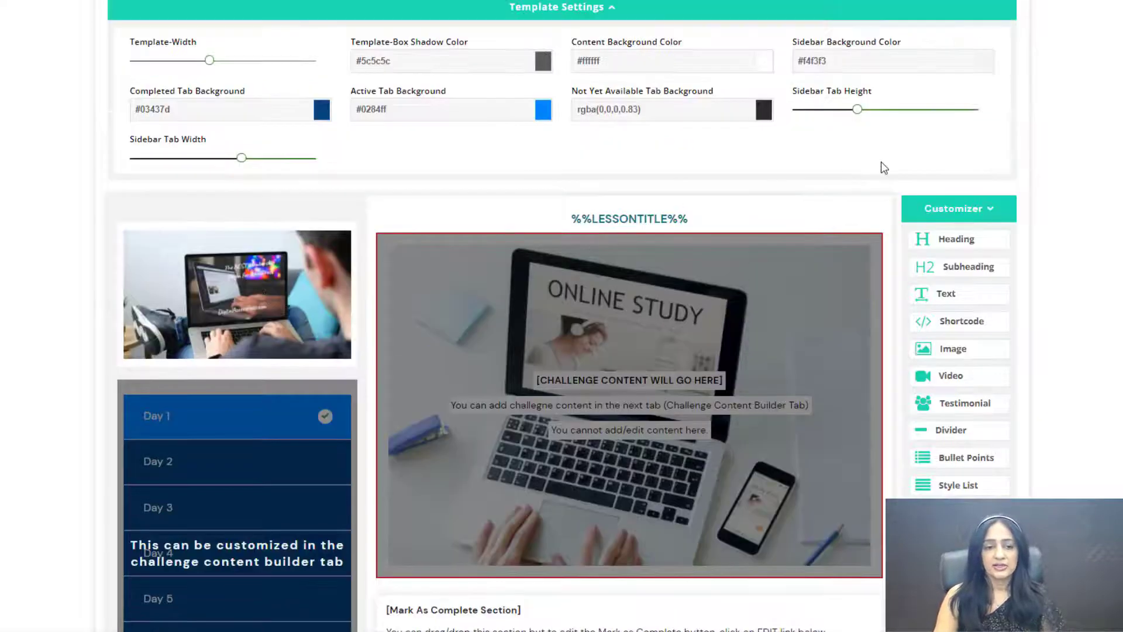
mouse_move(858, 110)
left_mouse_down()
mouse_move(983, 108)
mouse_move(865, 115)
left_mouse_up()
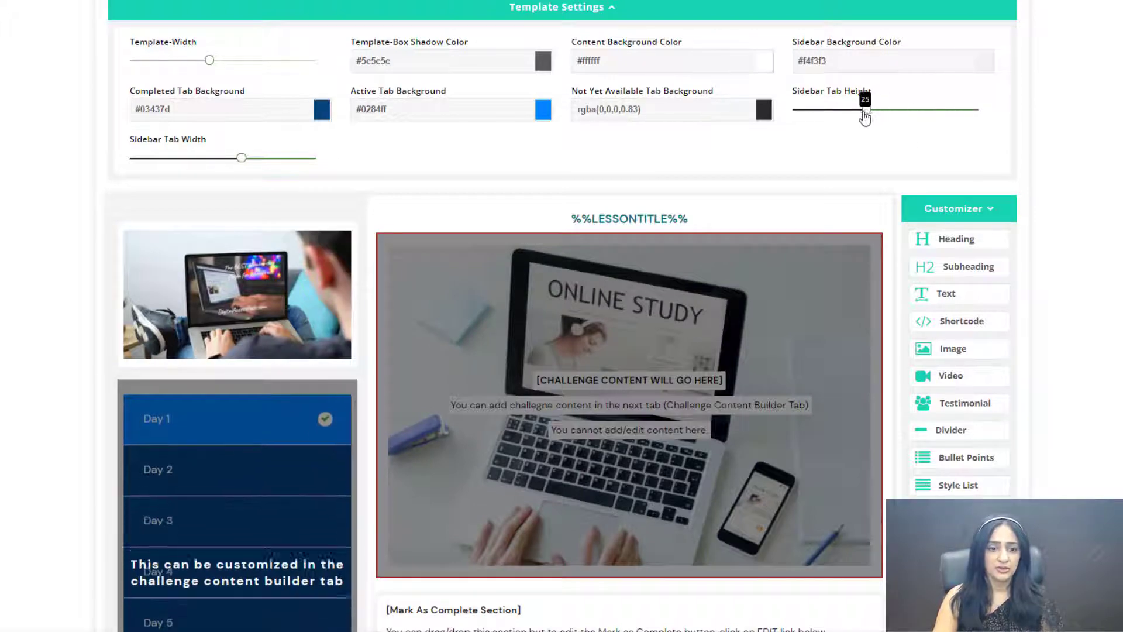
scroll(22, 267, "down", 3)
scroll(873, 356, "down", 3)
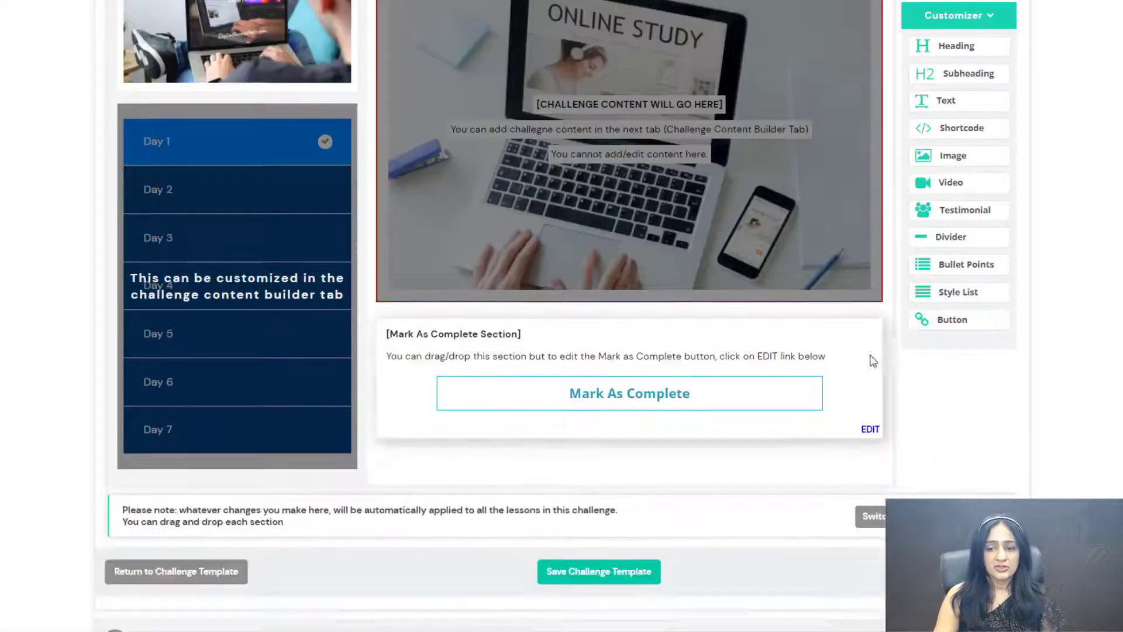
left_click(992, 433)
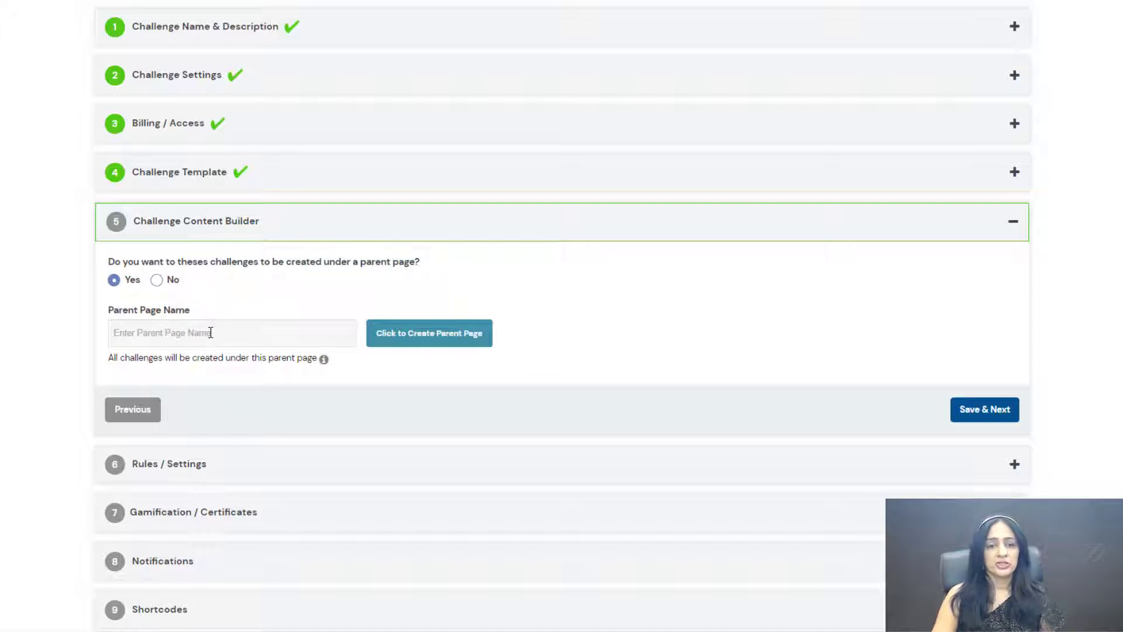
Decline creating the challenges under a parent page and choose to add a new challenge as the first lesson.
left_click(156, 279)
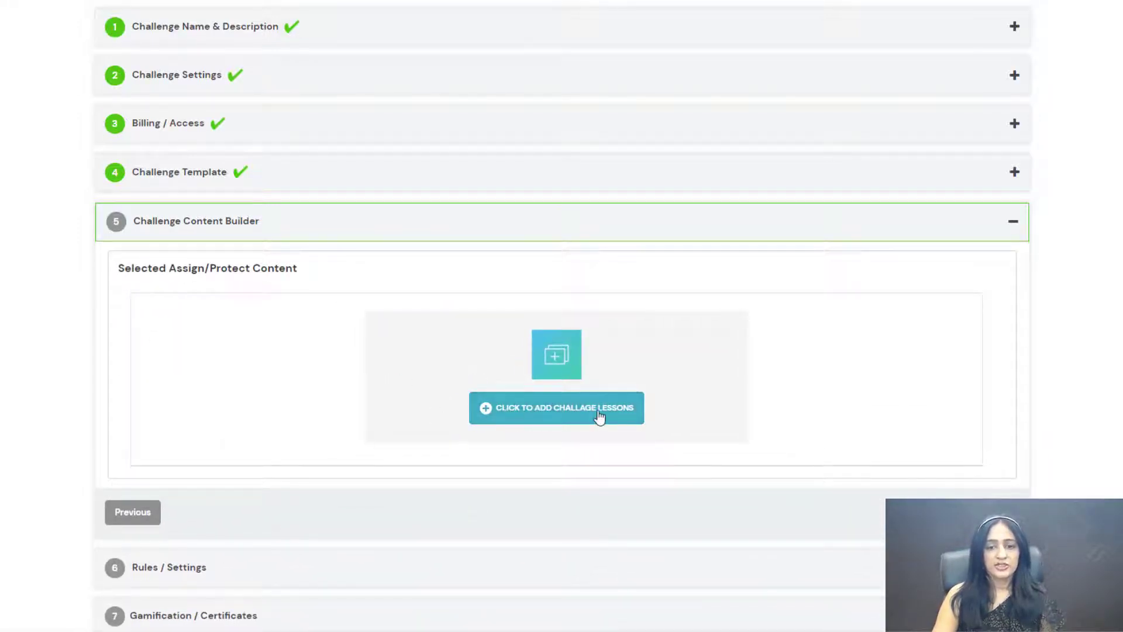
left_click(599, 417)
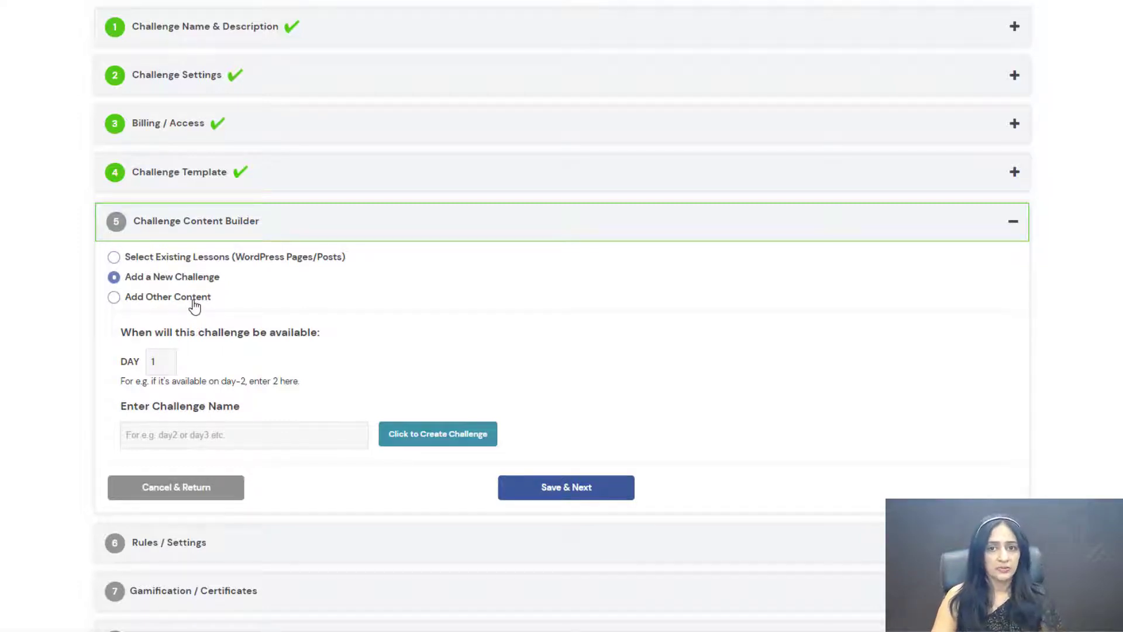
left_click(114, 297)
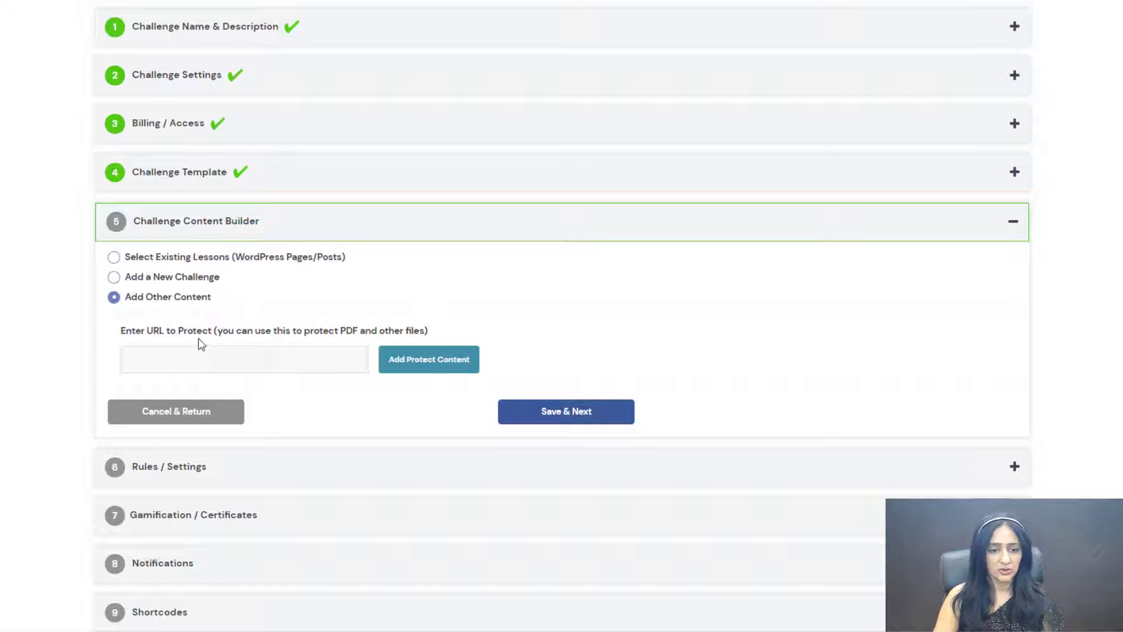
left_click(113, 278)
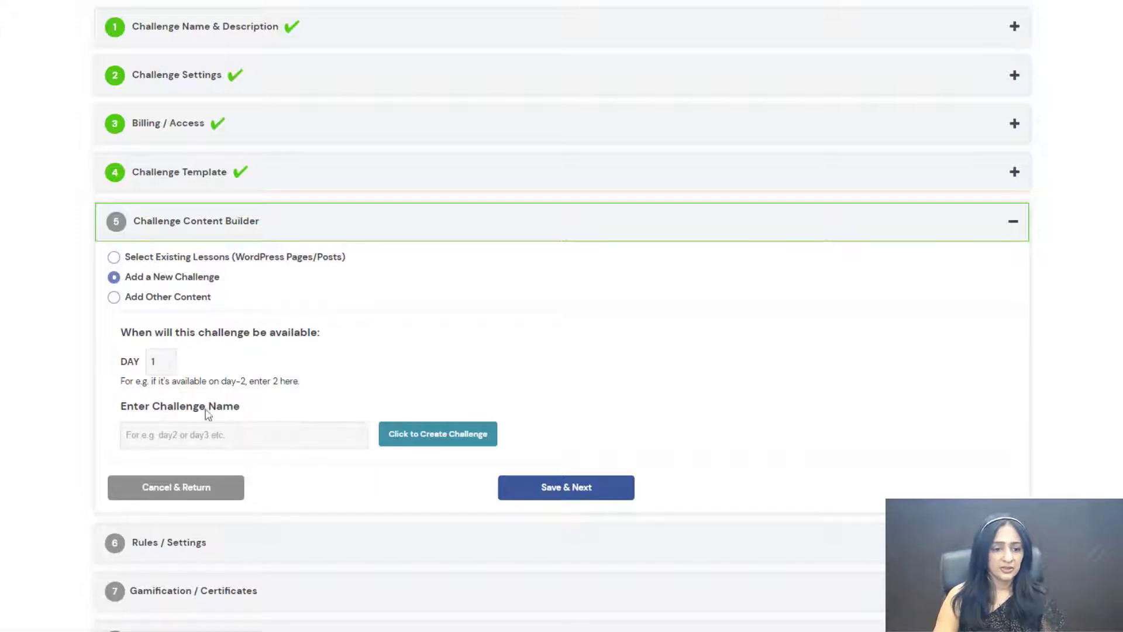
Create the day 1 challenge with the name "Introduction to List Building Challenge".
left_click(238, 443)
type("Introduction to List Building Challenge")
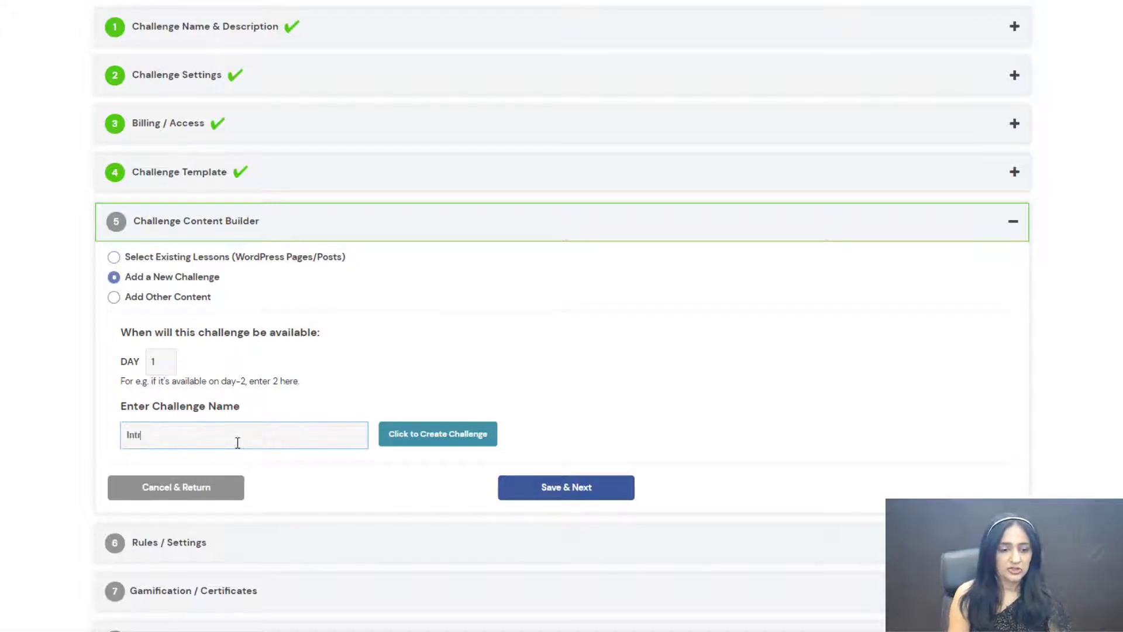
left_click(467, 439)
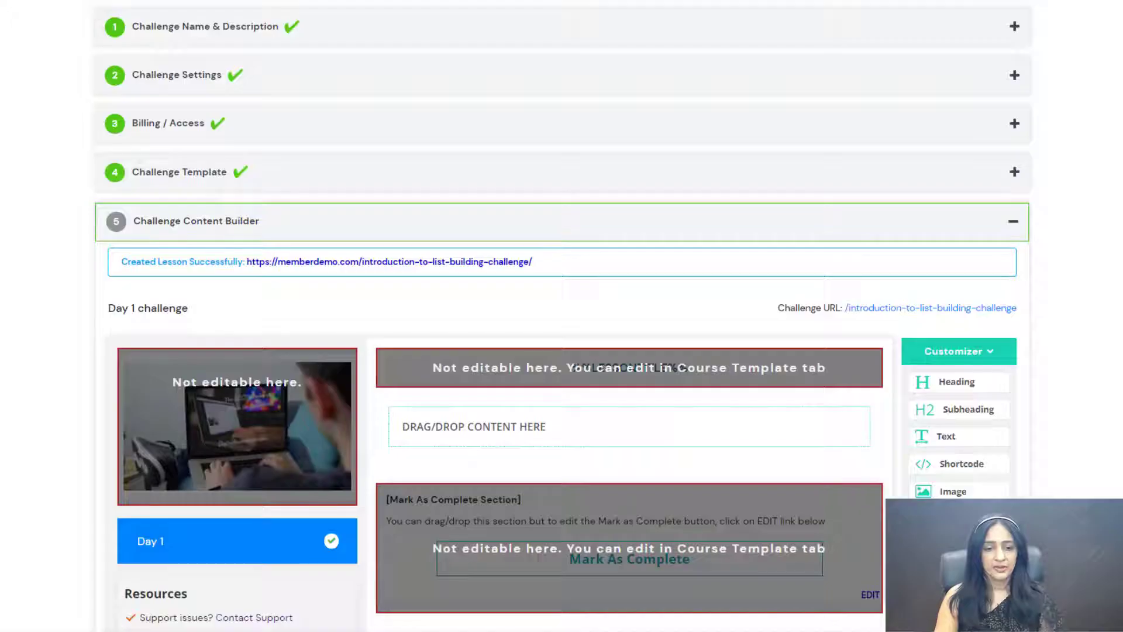
scroll(1111, 370, "down", 4)
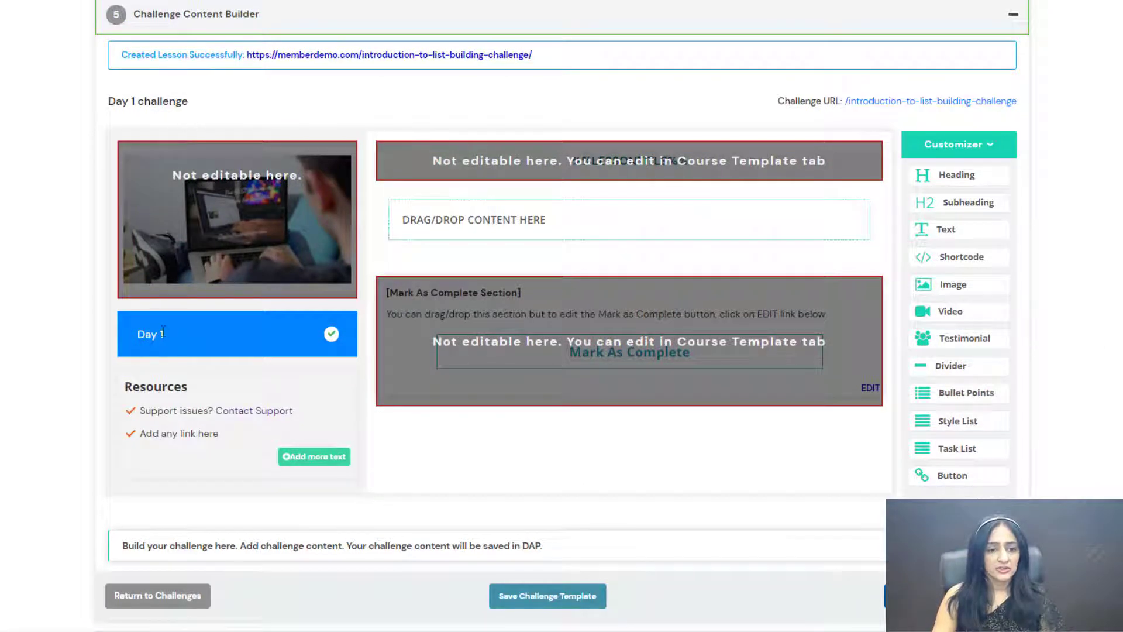
Try to make the Day 1 label in the lesson's sidebar bold.
left_click(141, 336)
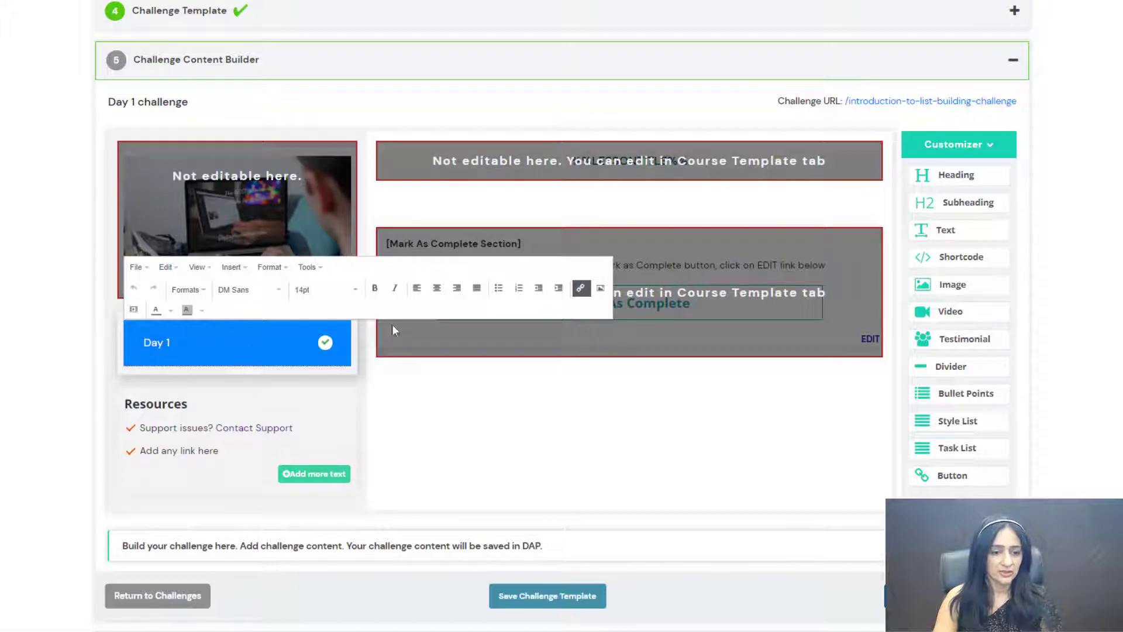
left_click(373, 290)
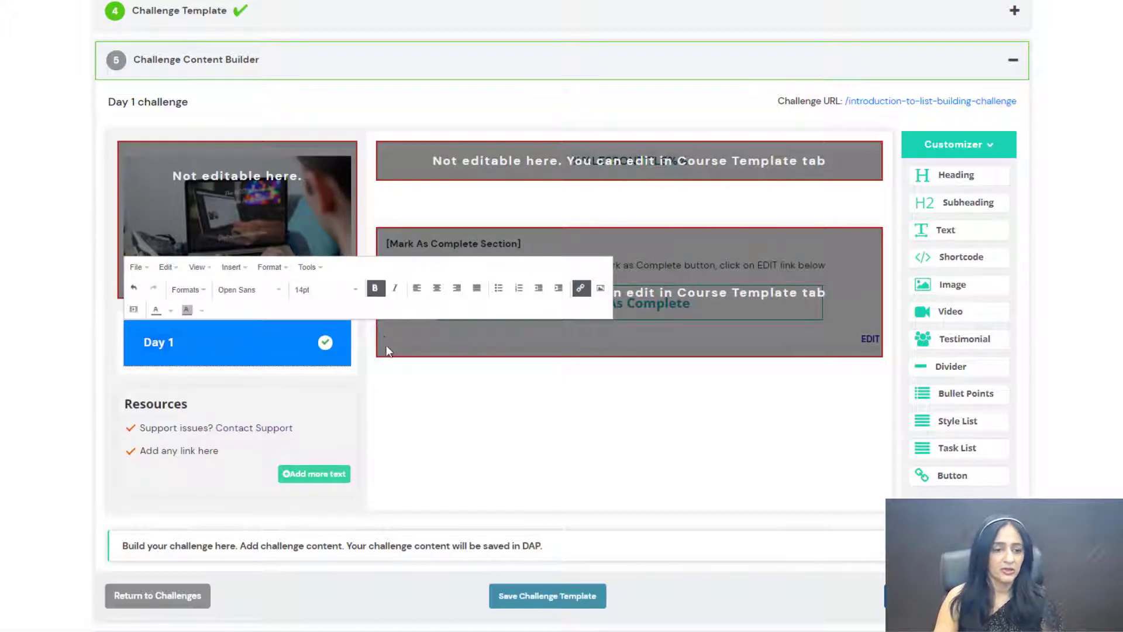
left_click(409, 392)
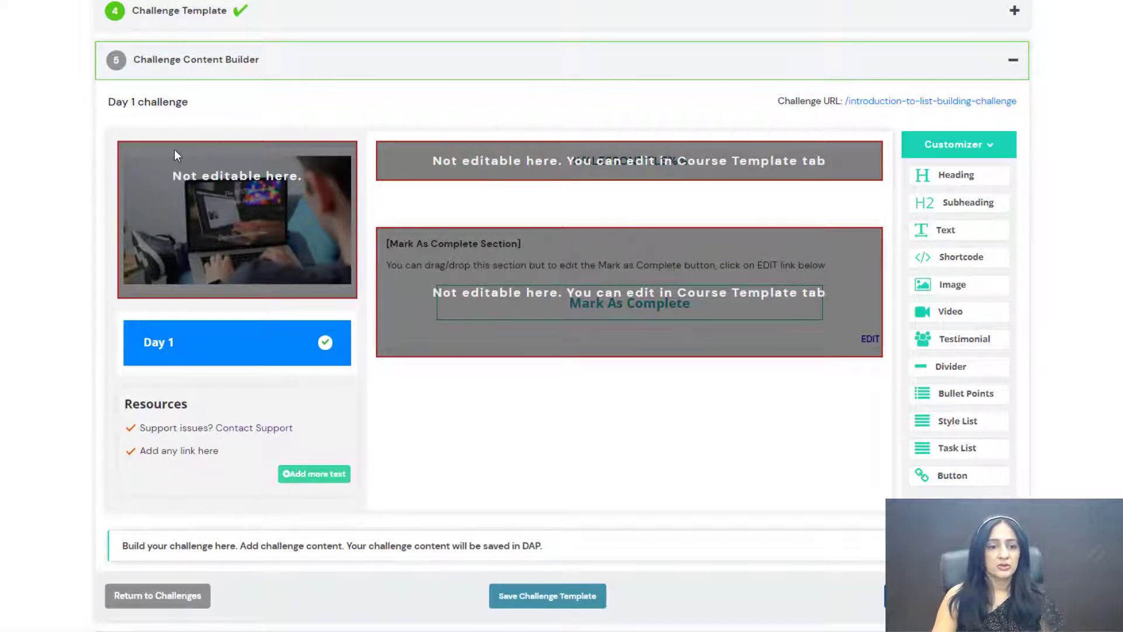
Examine the sidebar image's customizer and the day tabs in the Challenge Template, and return to the Challenge Content Builder.
scroll(175, 155, "up", 5)
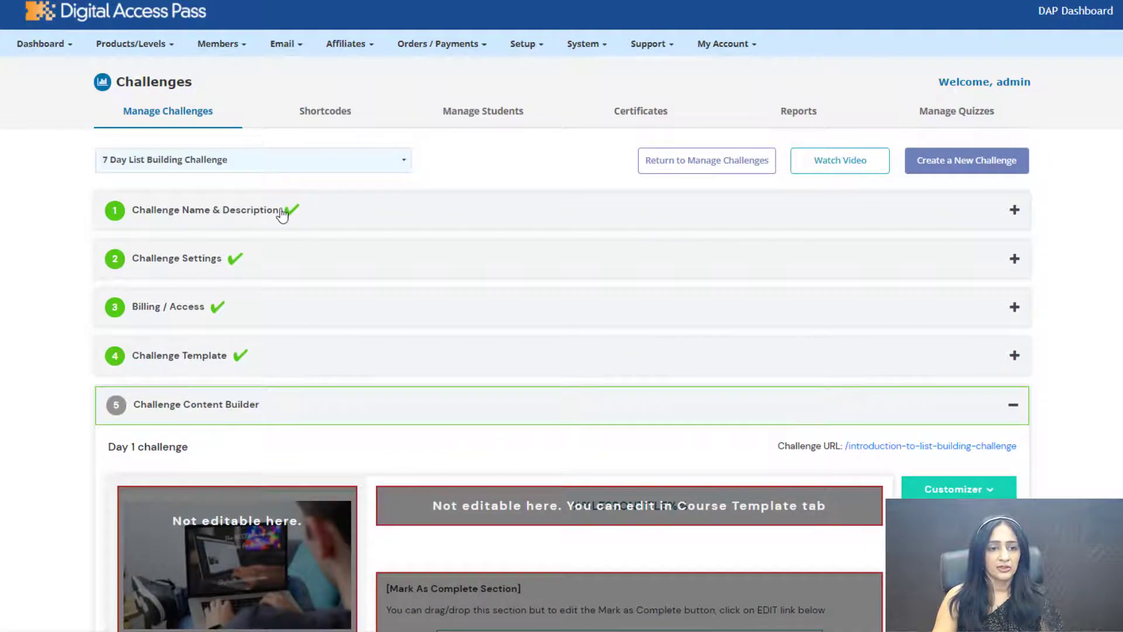
scroll(282, 215, "down", 5)
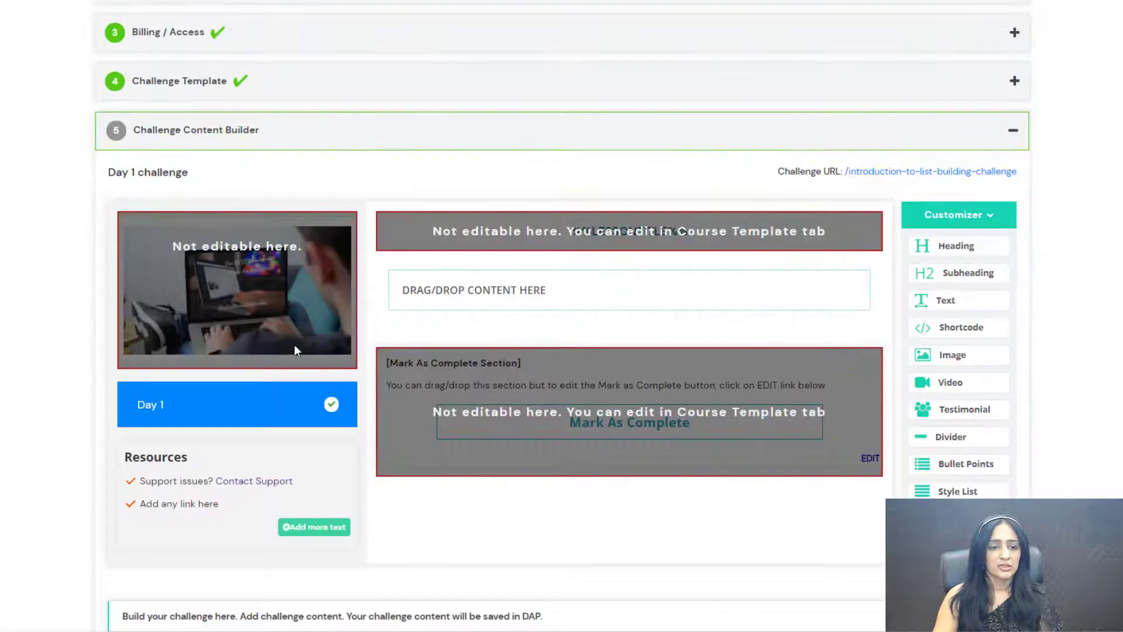
left_click(206, 91)
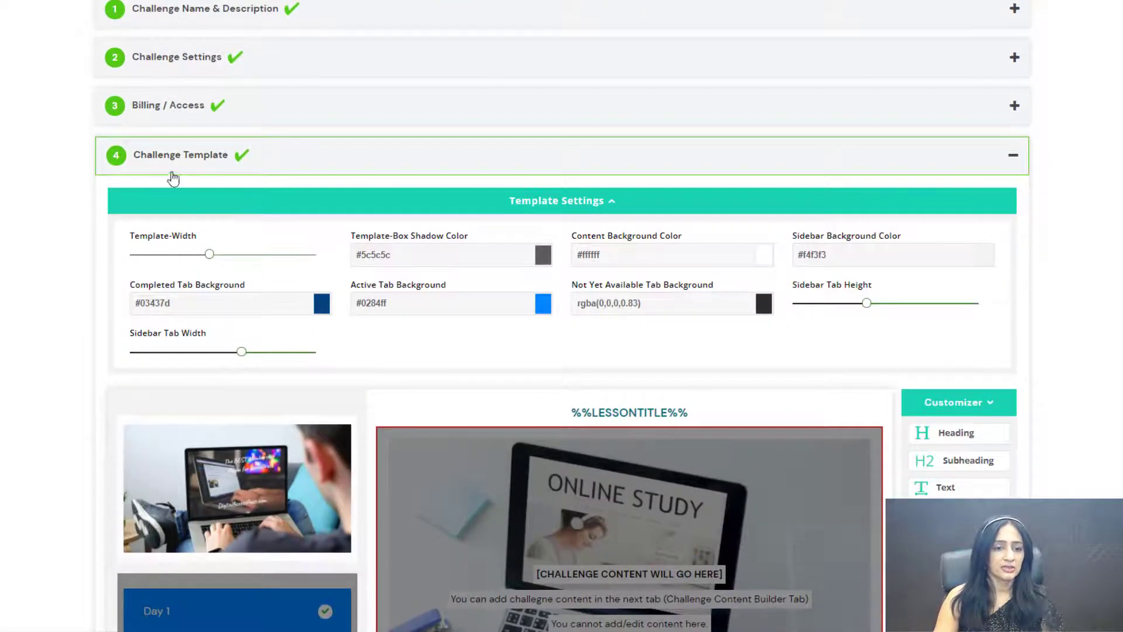
scroll(233, 354, "down", 2)
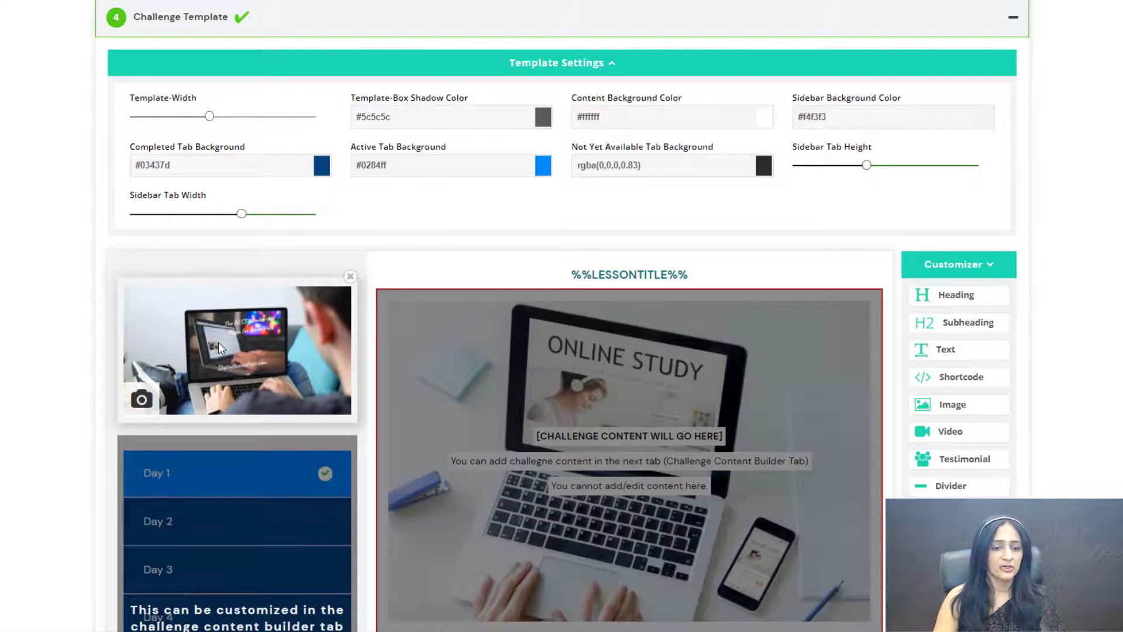
left_click(219, 347)
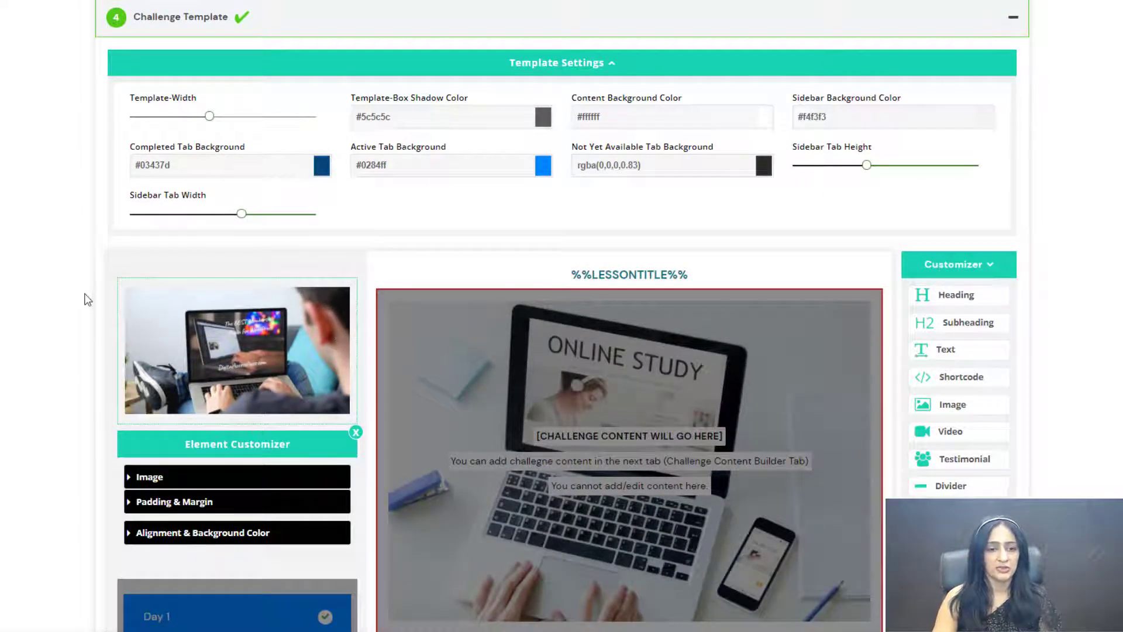
scroll(88, 295, "up", 6)
scroll(128, 321, "down", 13)
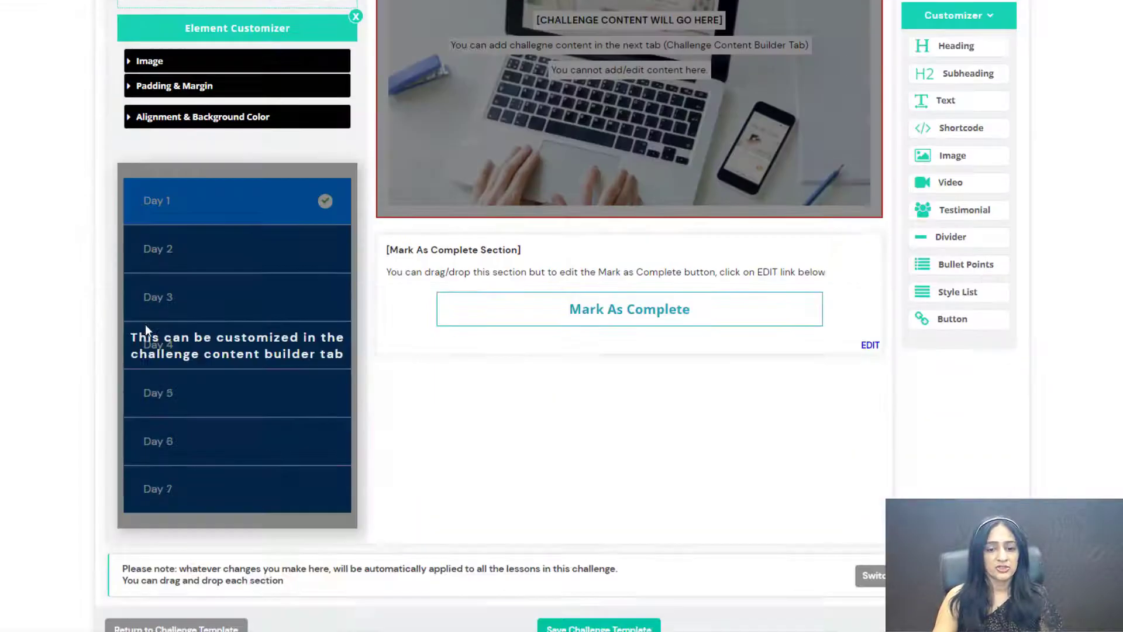
scroll(146, 329, "down", 10)
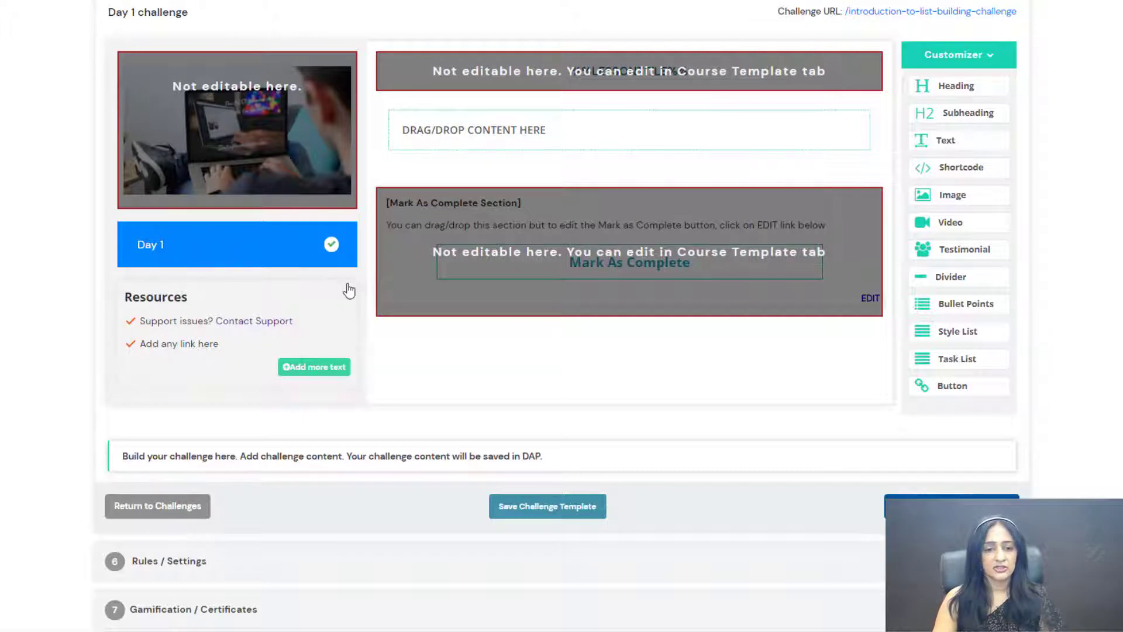
Add a Task List to the Day 1 content area and name its first task "Watch this video".
scroll(584, 395, "up", 2)
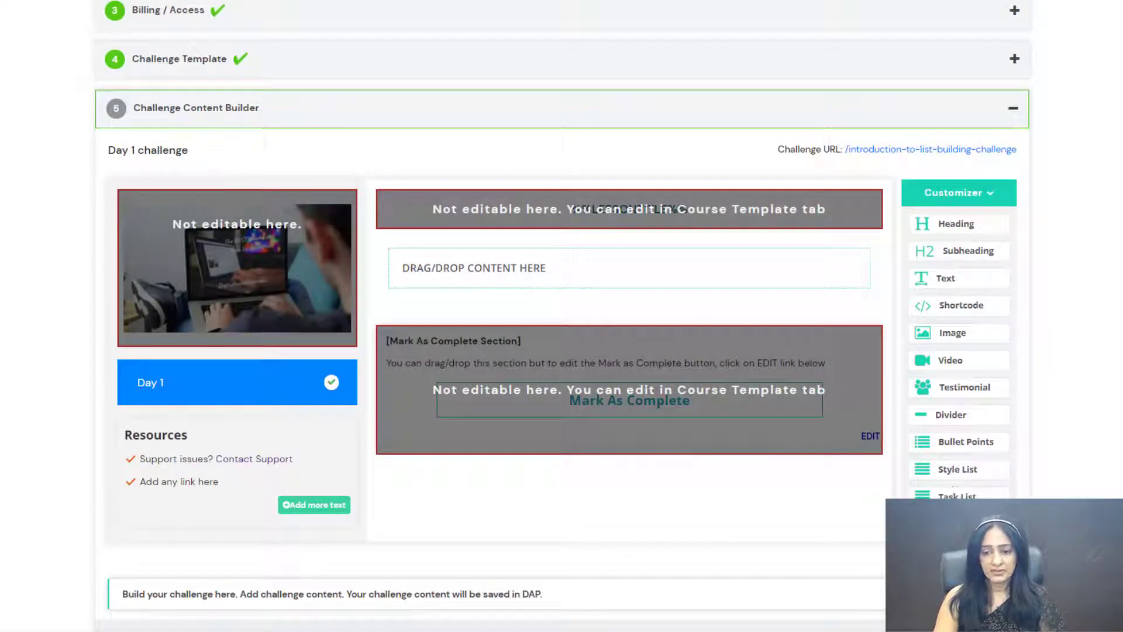
left_click_drag(951, 495, 416, 296)
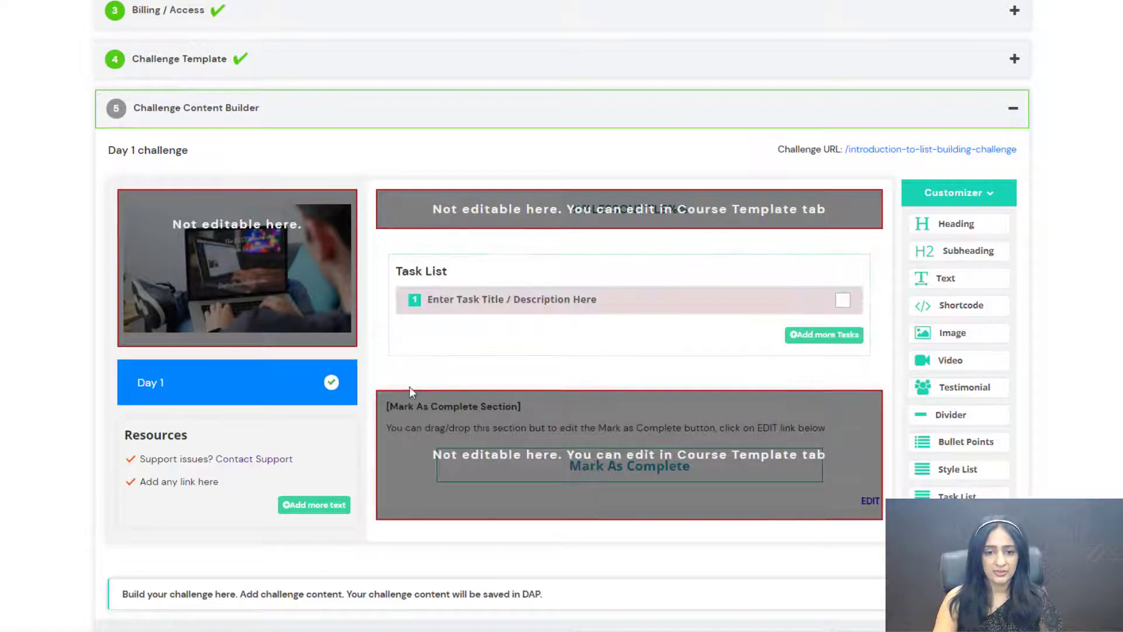
left_click(439, 327)
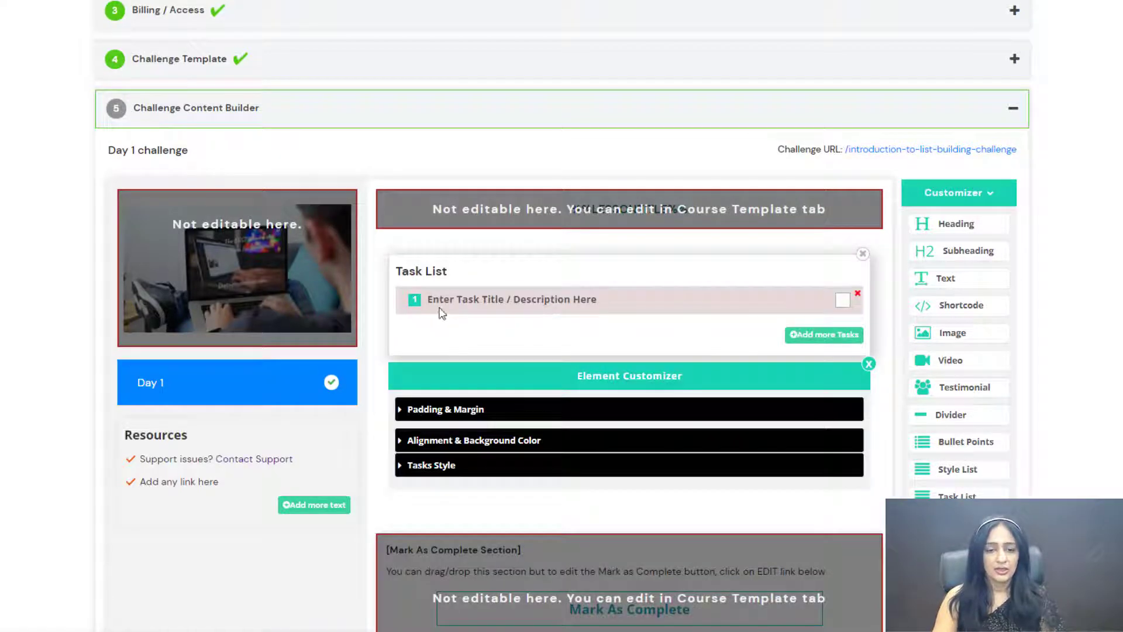
left_click(492, 300)
type("Watch this video")
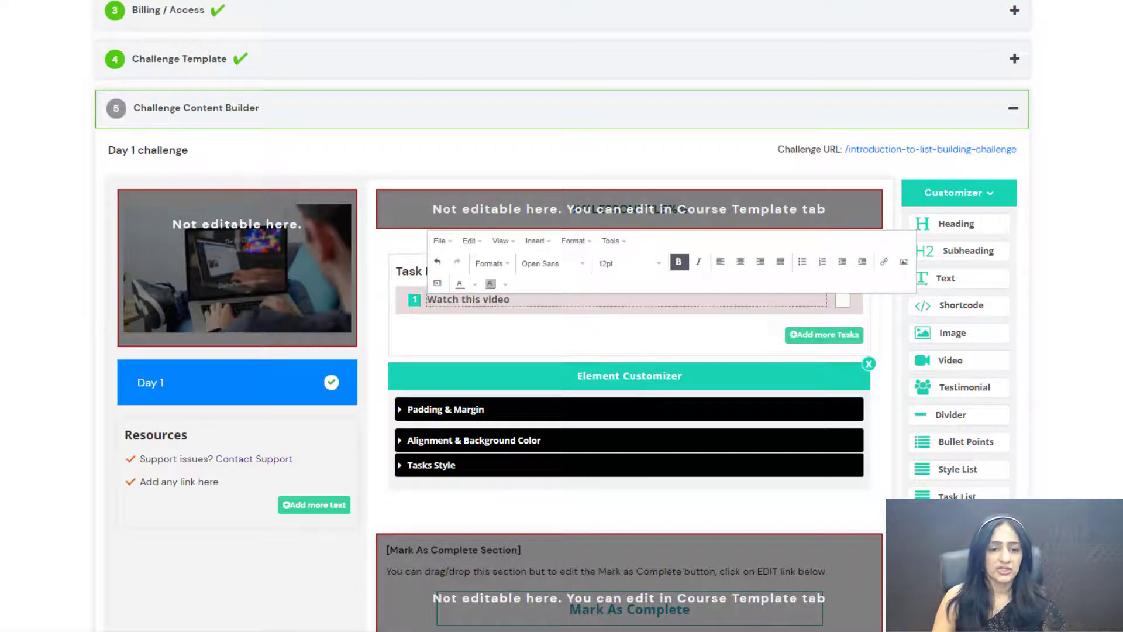
scroll(79, 347, "down", 1)
left_click(43, 344)
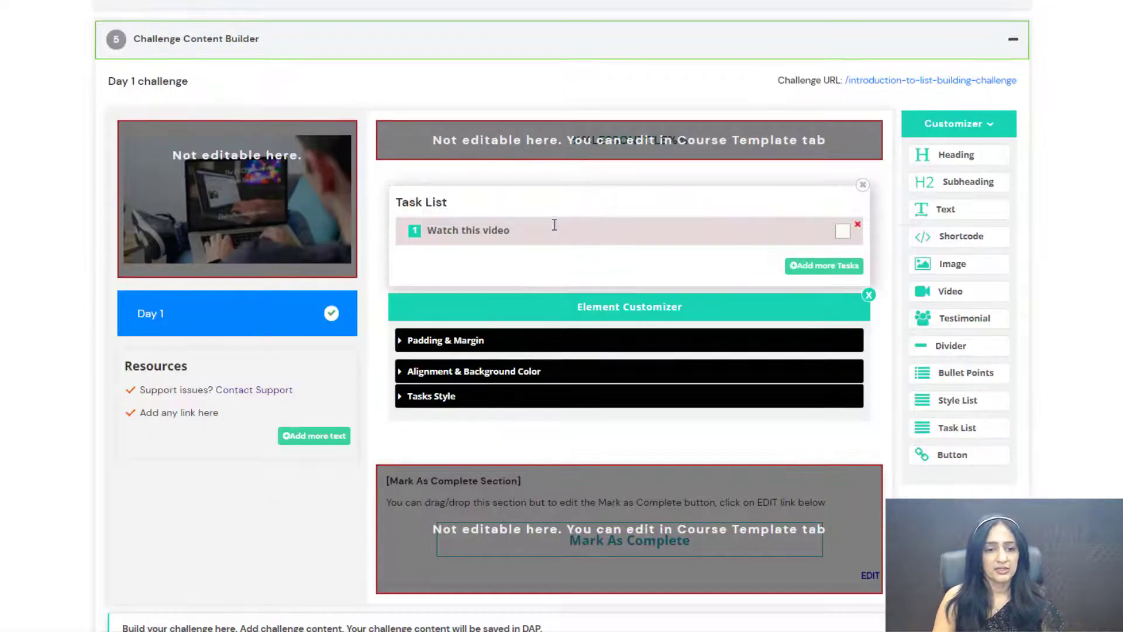
Retitle the task list as "Action Items:".
triple_click(441, 205)
type("Action It")
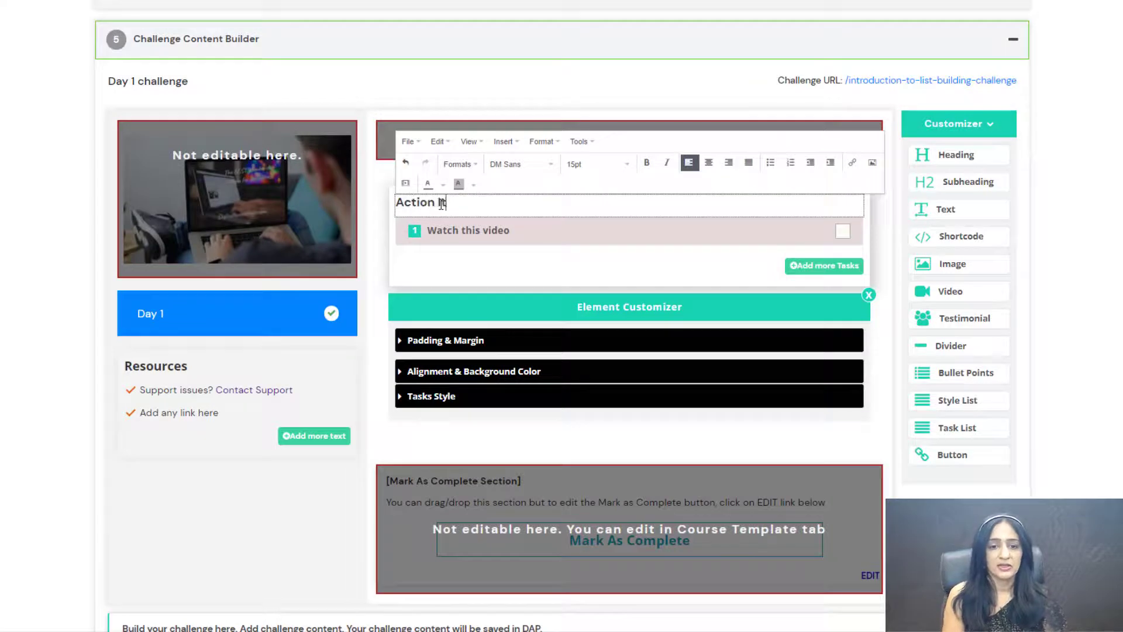
type("ems:")
left_click(497, 222)
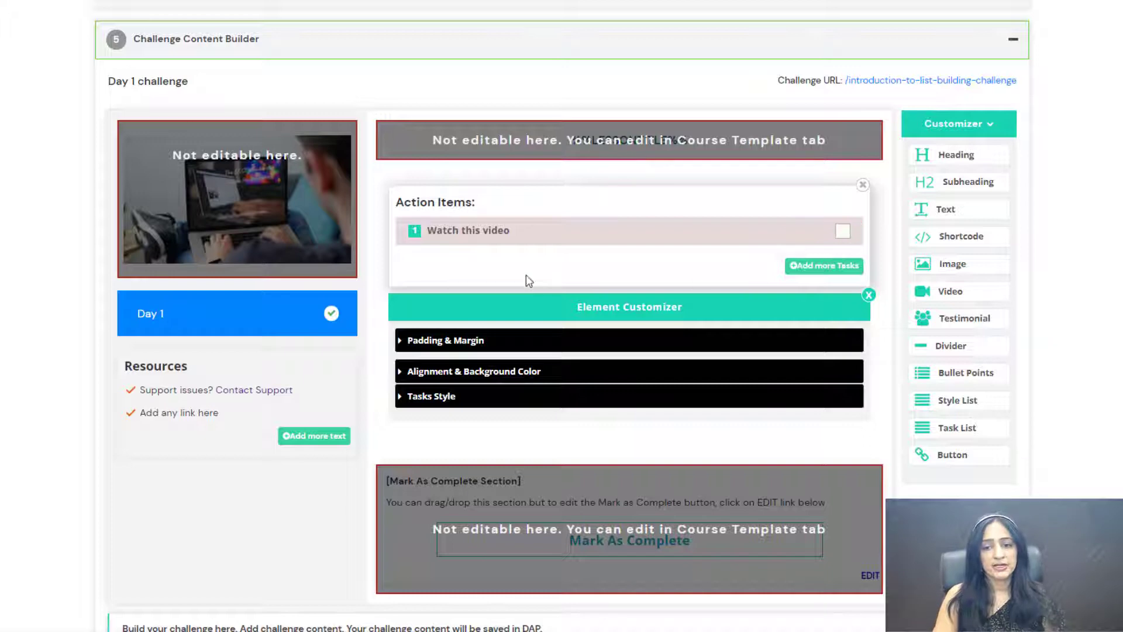
Add a second task named "Complete the quiz" to the Action Items list.
left_click(827, 271)
left_click(485, 265)
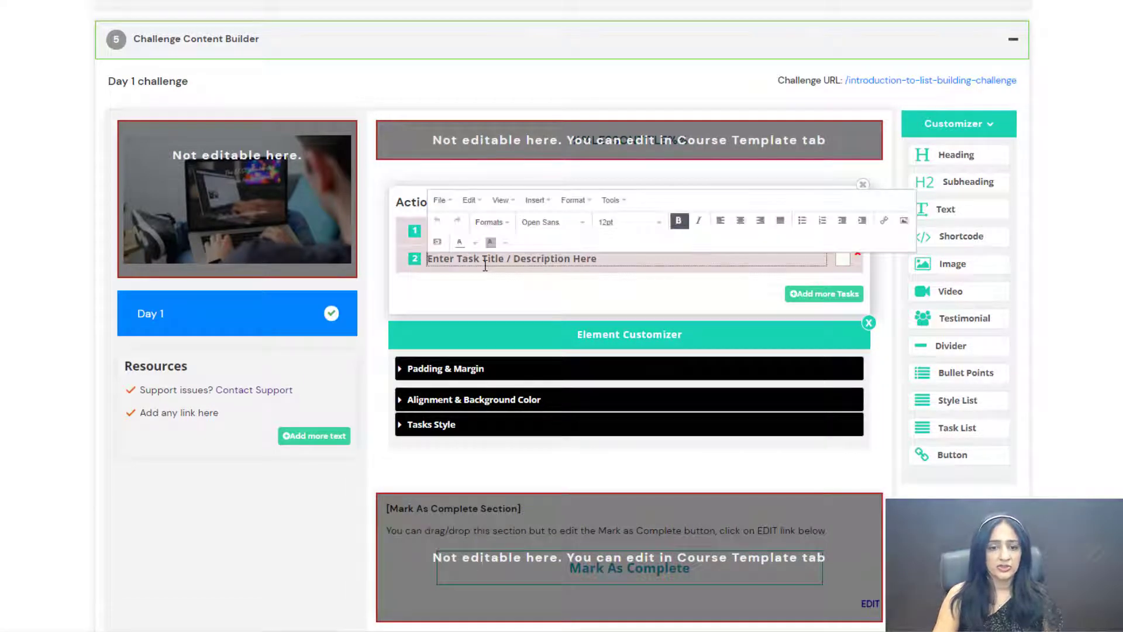
type("Complete")
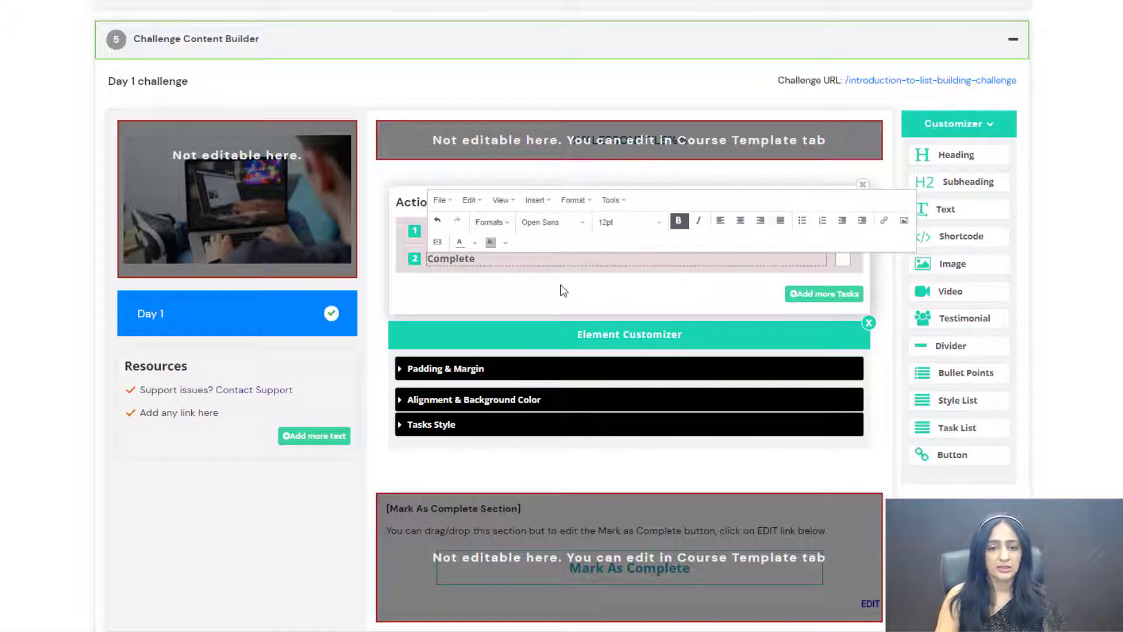
type("the")
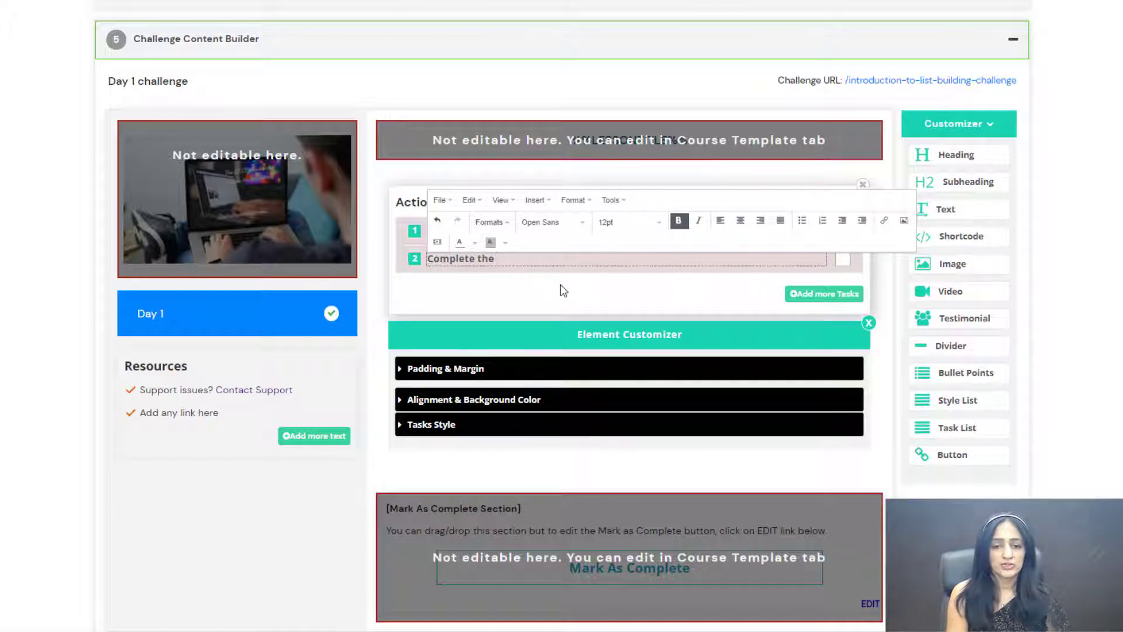
type(" quiz")
left_click(1112, 415)
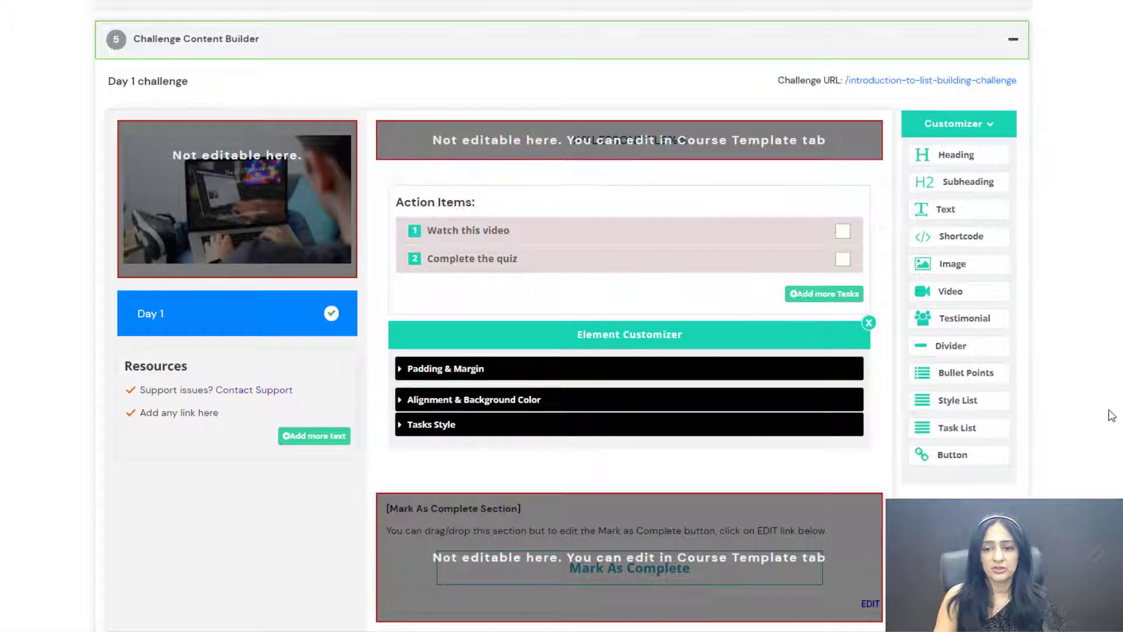
Add a third task named "Join my Facebook Group" to the Action Items list.
left_click(824, 294)
left_click(447, 291)
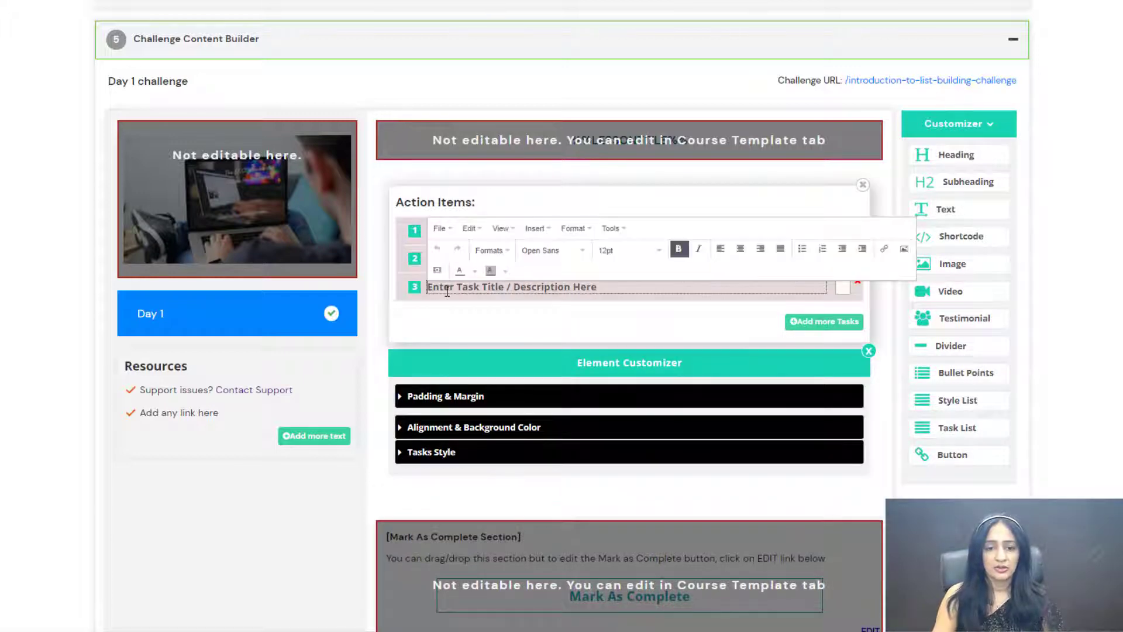
triple_click(447, 291)
type("Join my")
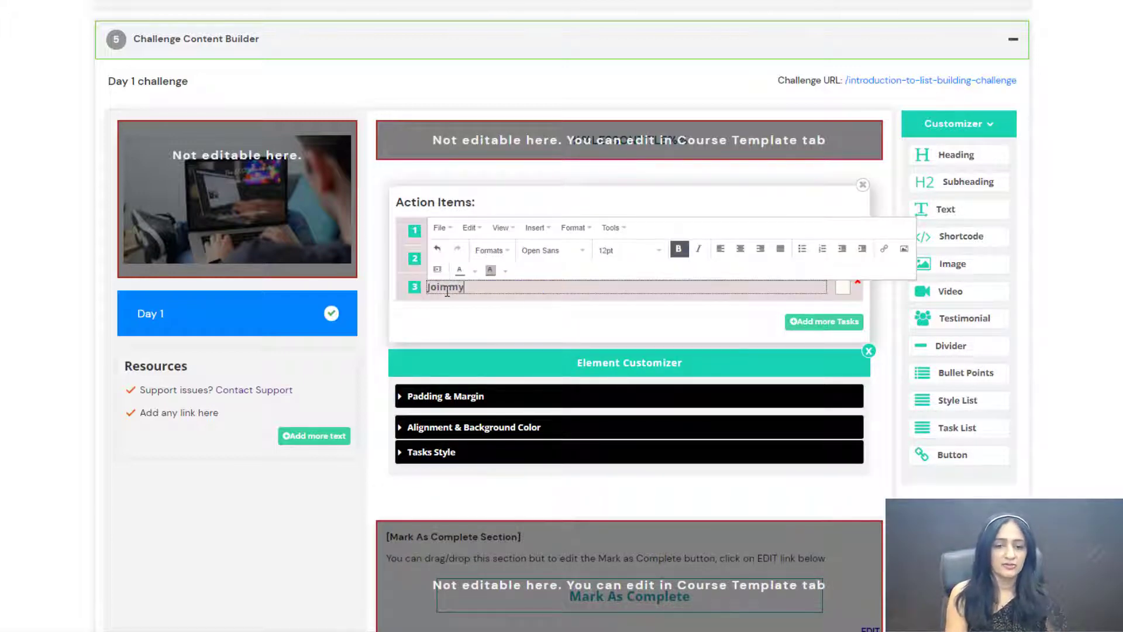
type(" Facebook Group")
left_click(1052, 318)
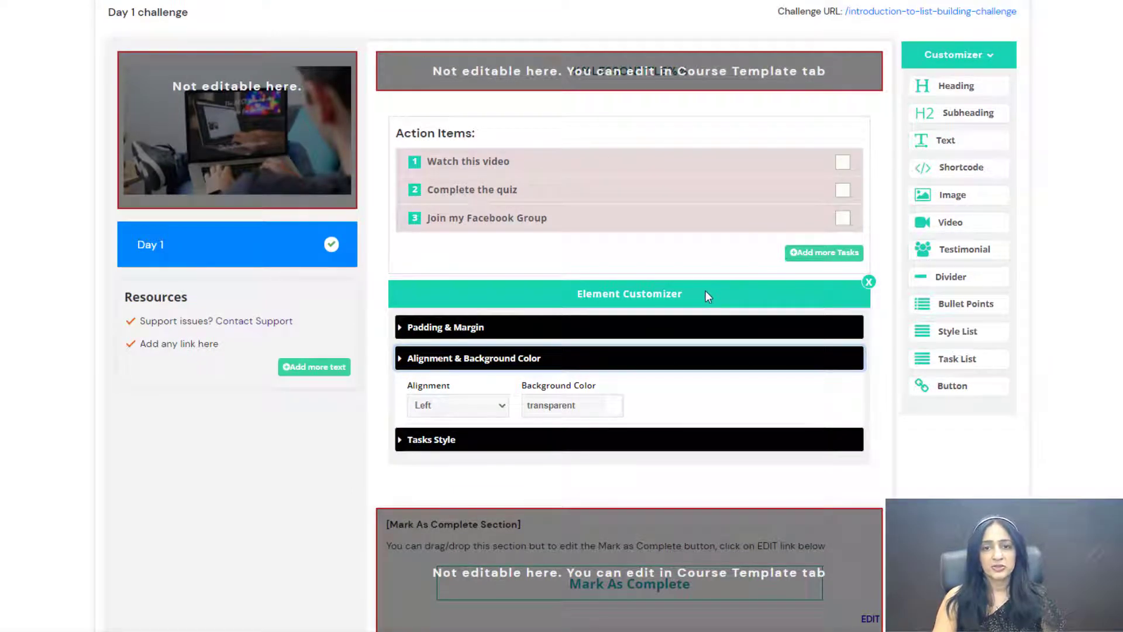
Examine the Action Items list's task style, padding and margin options and its task entries.
left_click(469, 445)
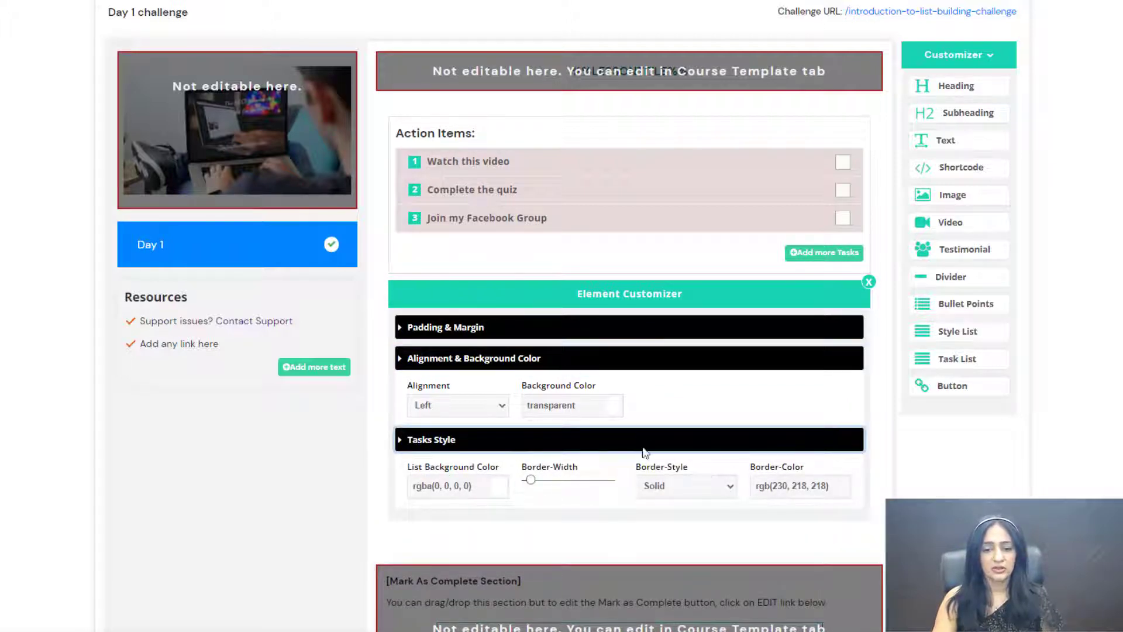
left_click(446, 329)
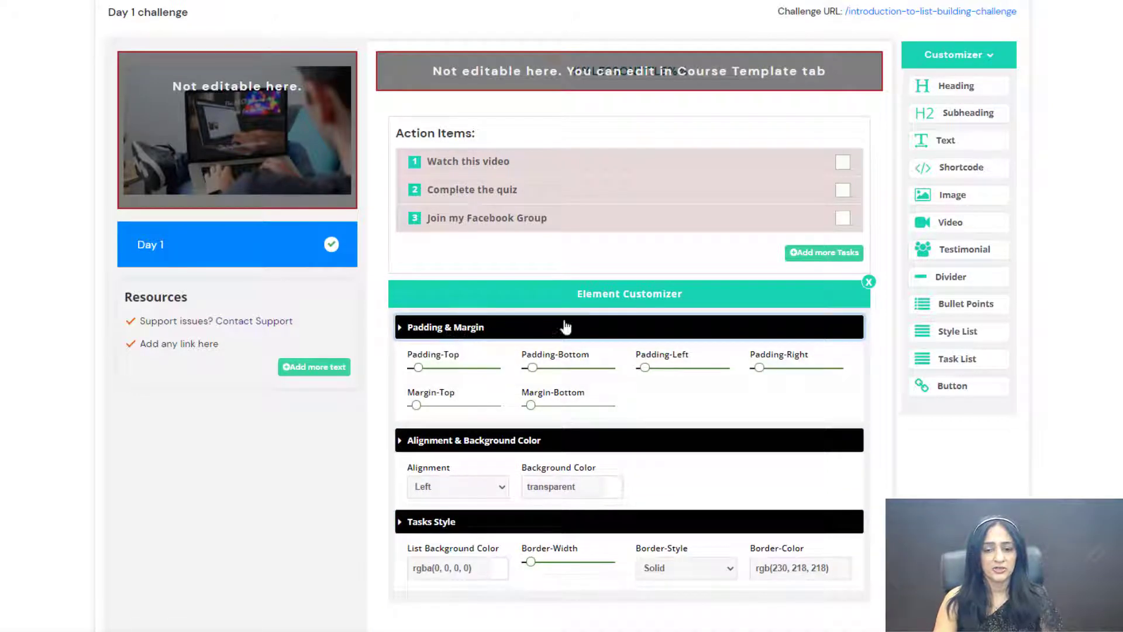
left_click(869, 281)
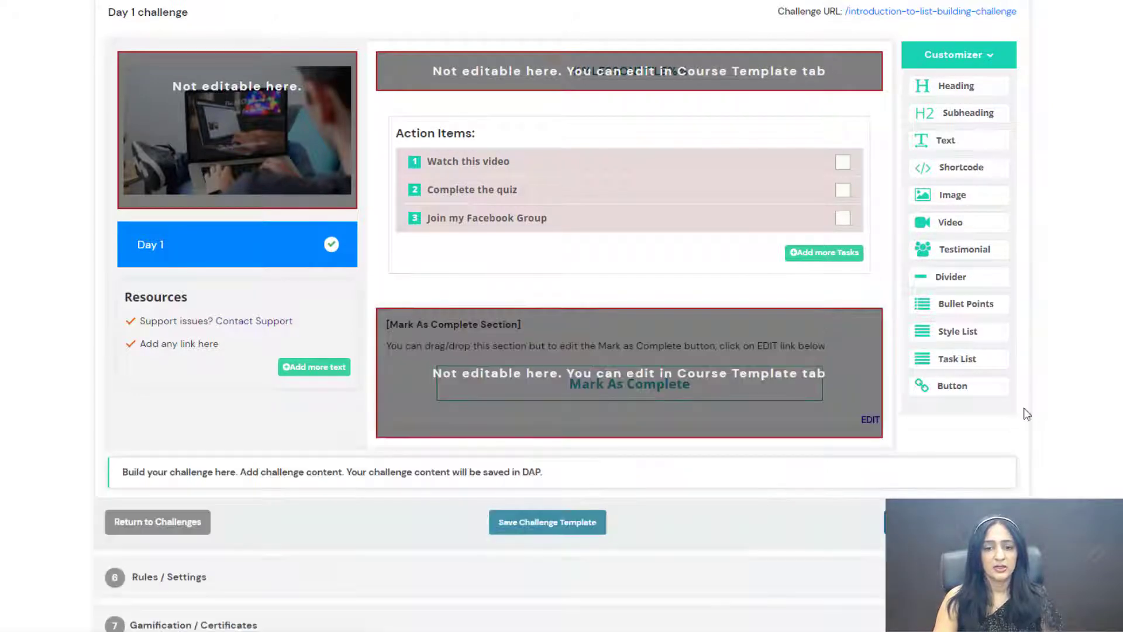
left_click(584, 230)
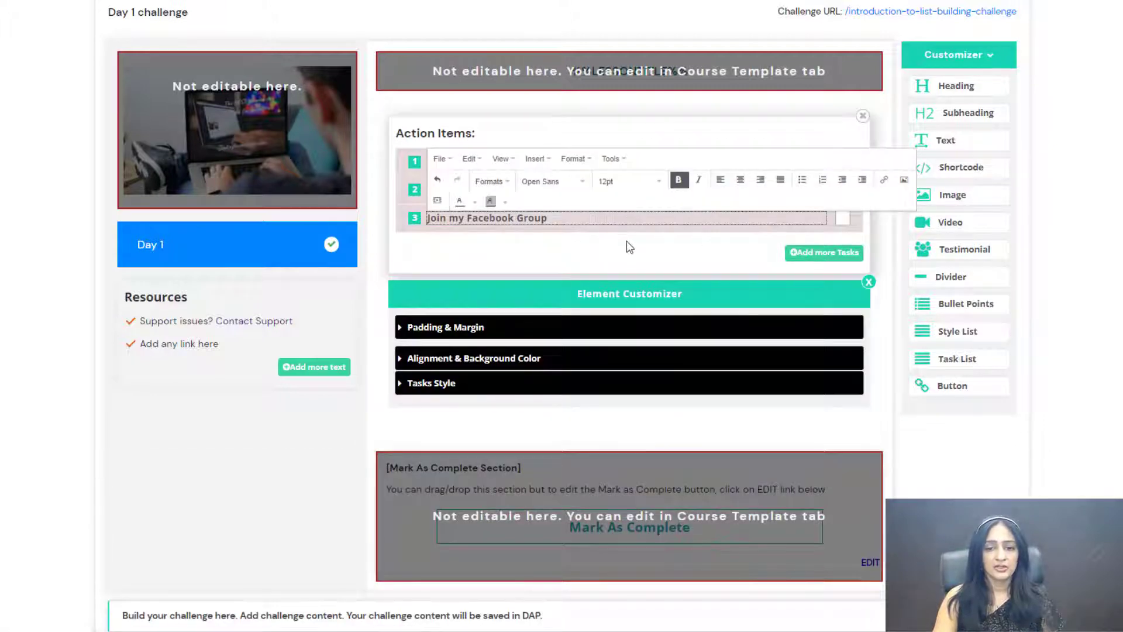
left_click(1079, 378)
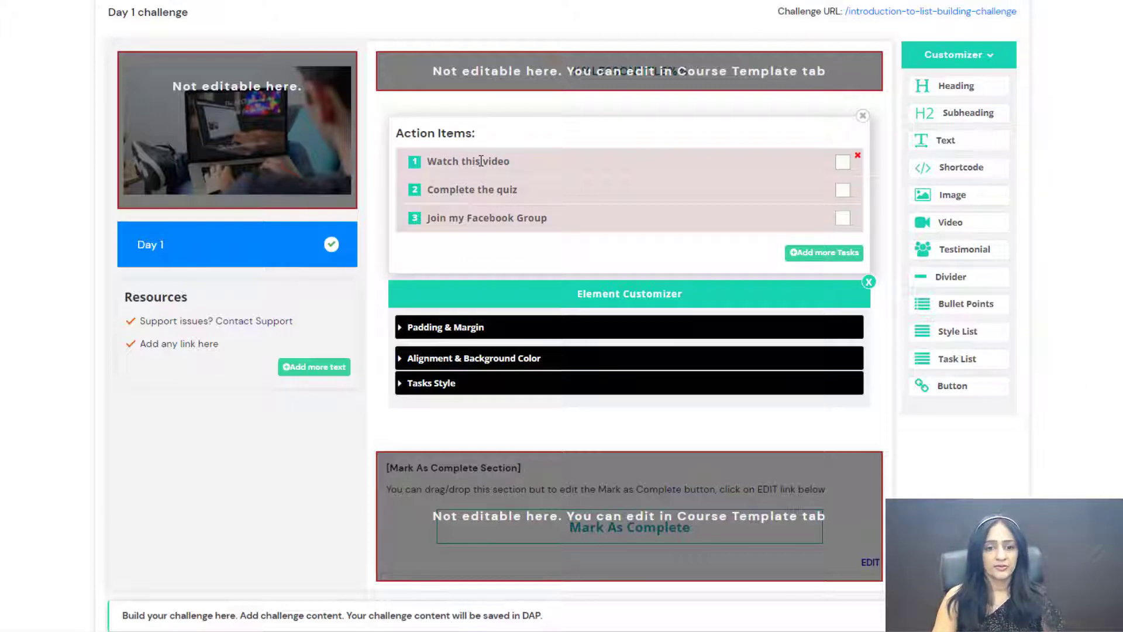
scroll(702, 187, "up", 2)
scroll(702, 188, "down", 2)
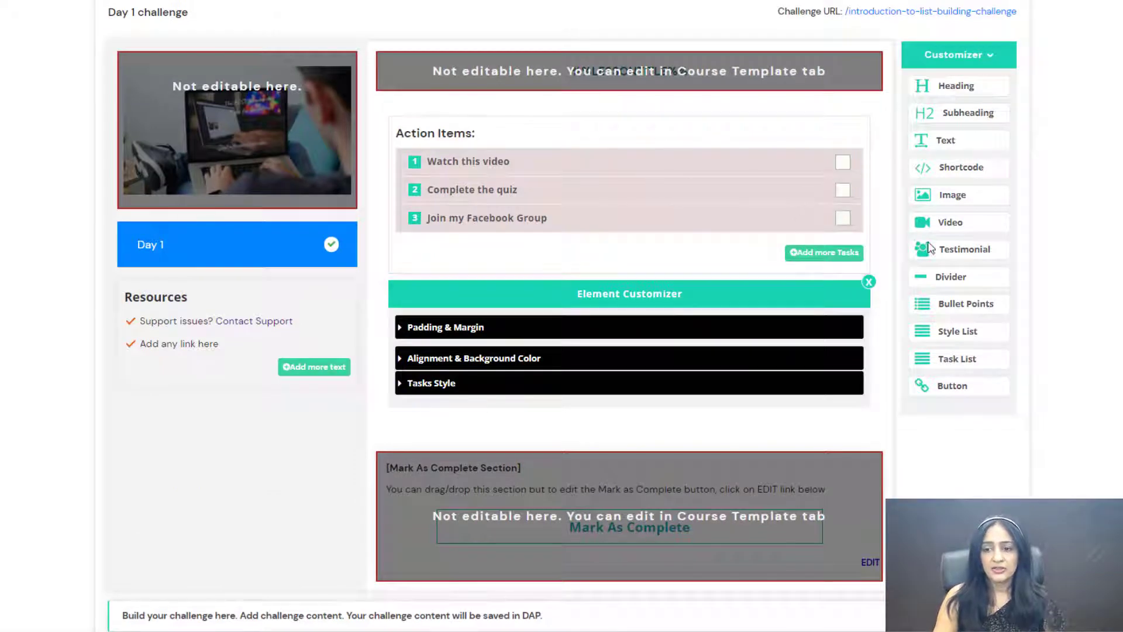
Add a Video element above the Action Items list in the Day 1 content.
left_click_drag(932, 225, 799, 282)
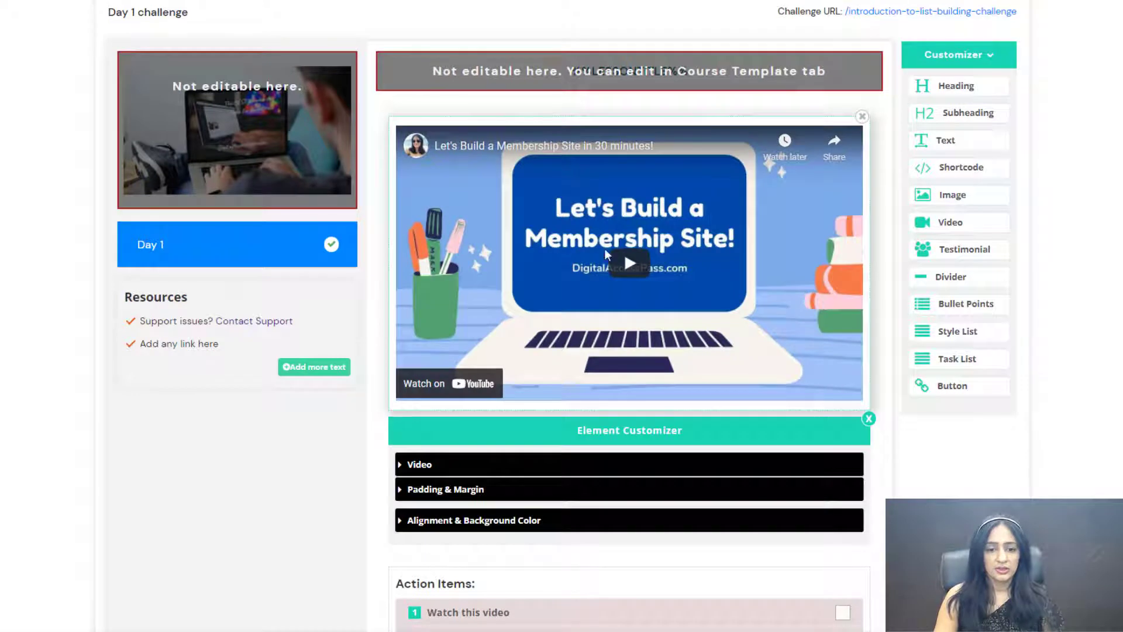
Try out a Shortcode element above the video and delete it.
left_click(951, 169)
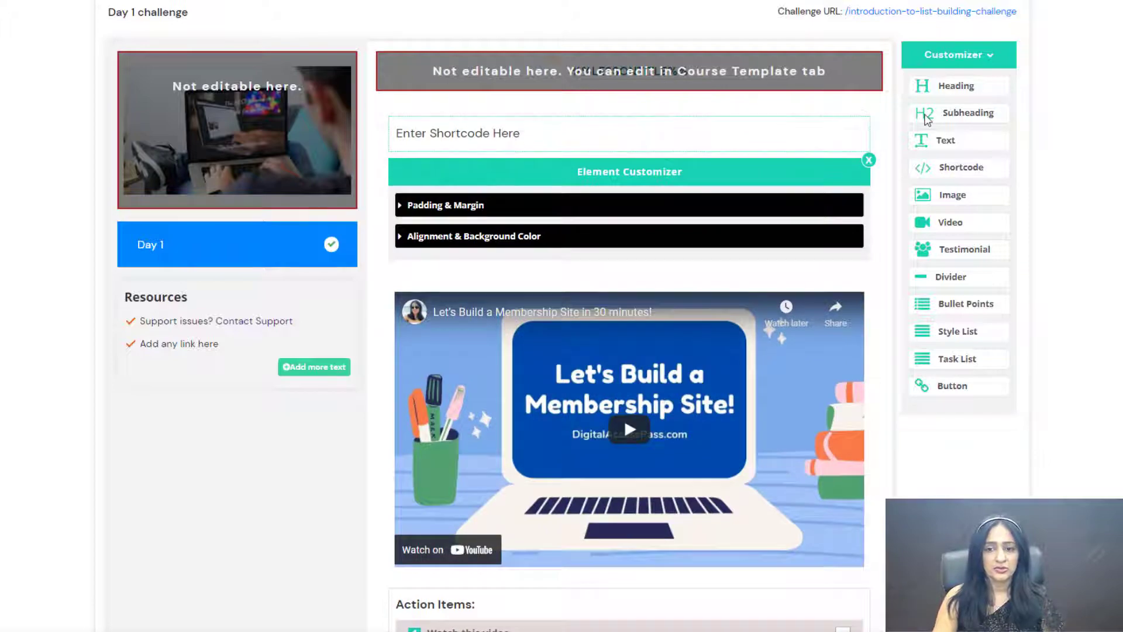
left_click(859, 119)
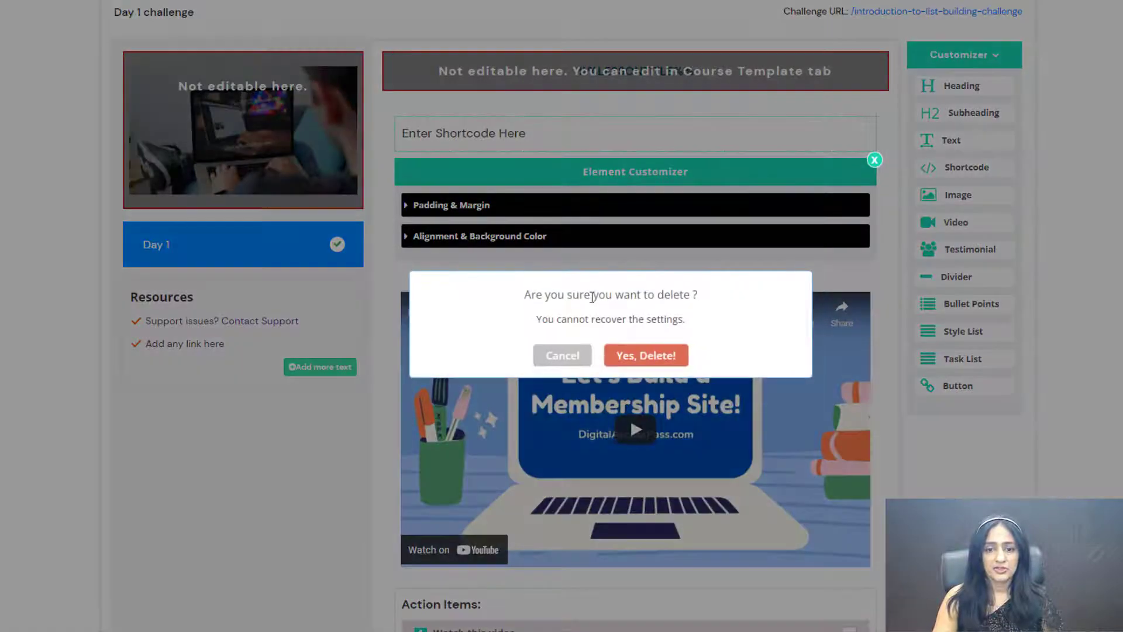
left_click(635, 353)
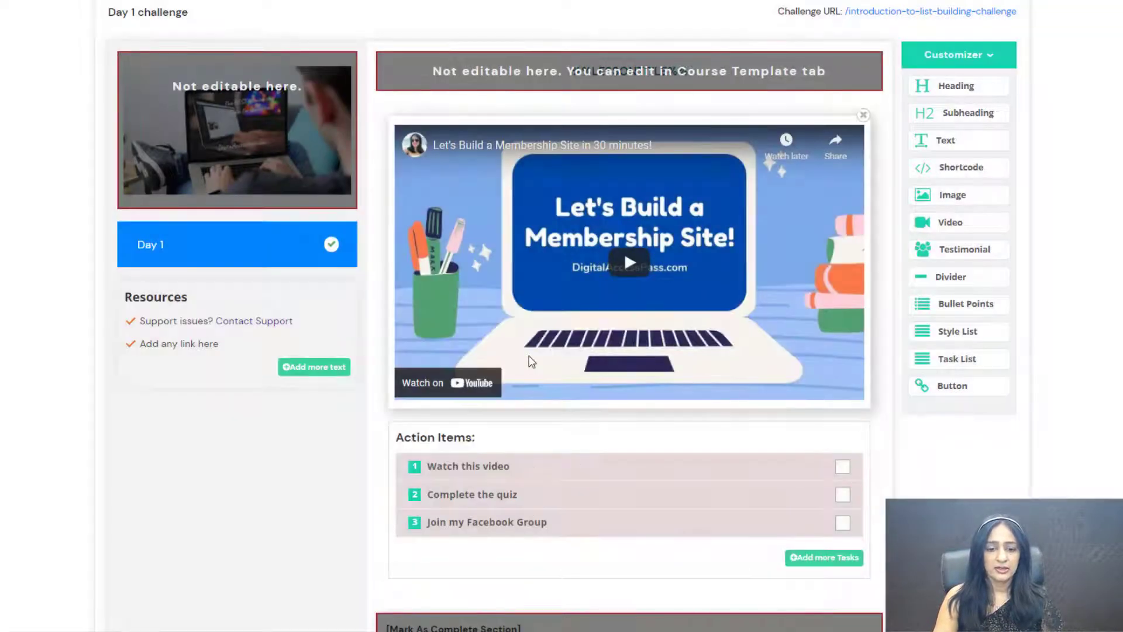
Open the Day 1 video's settings, try External Video Link as the source, and set the source back to YouTube.
left_click(537, 345)
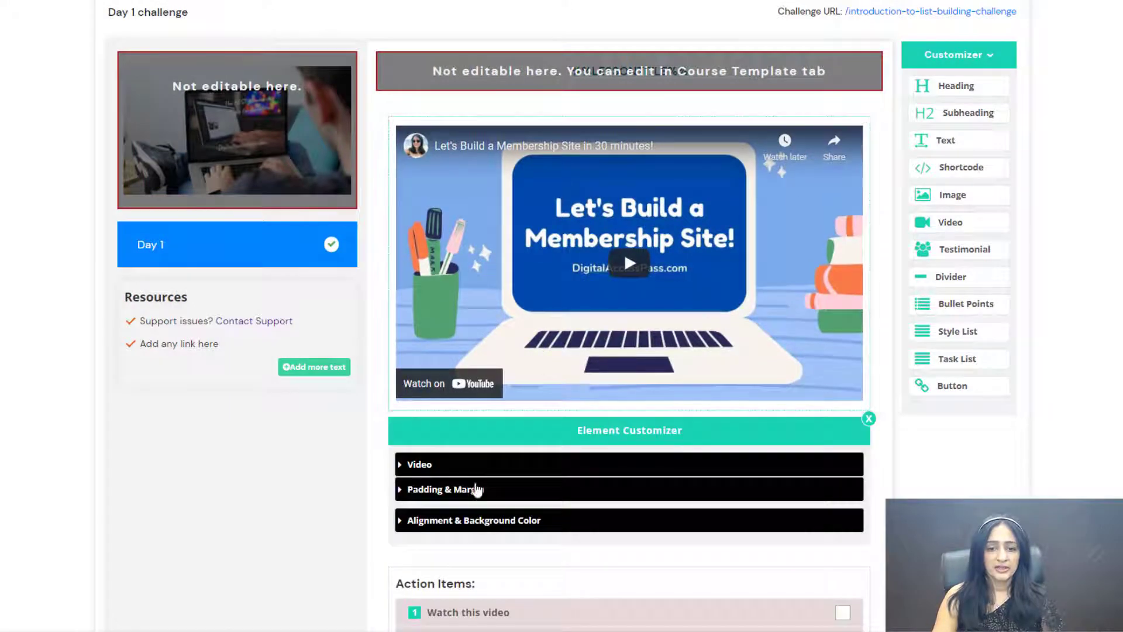
left_click(429, 472)
scroll(458, 493, "down", 1)
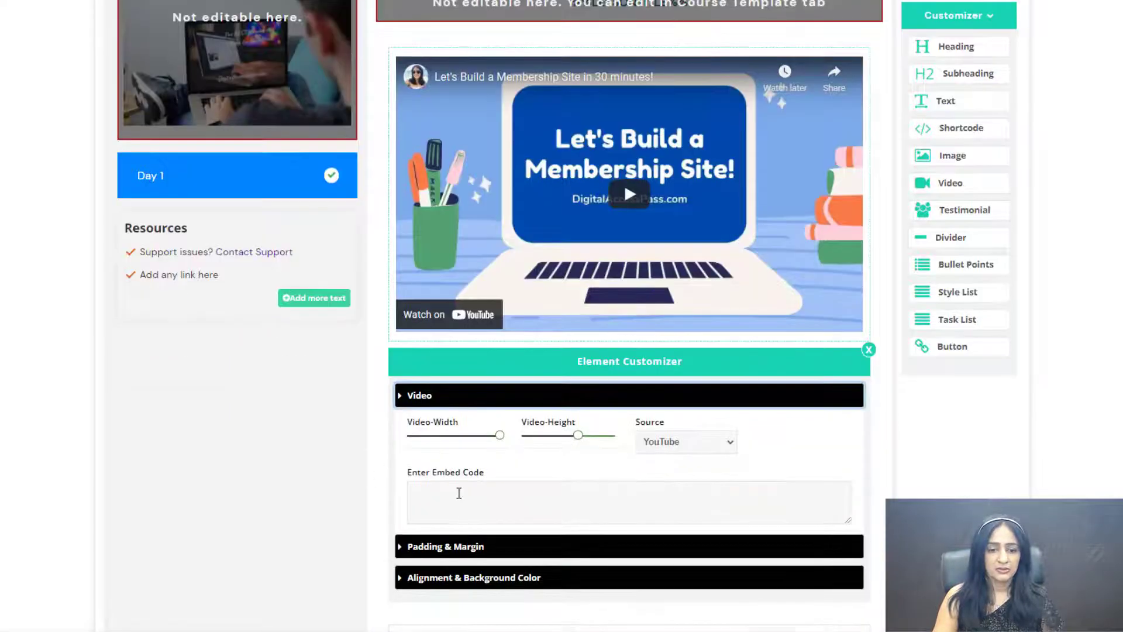
left_click(678, 447)
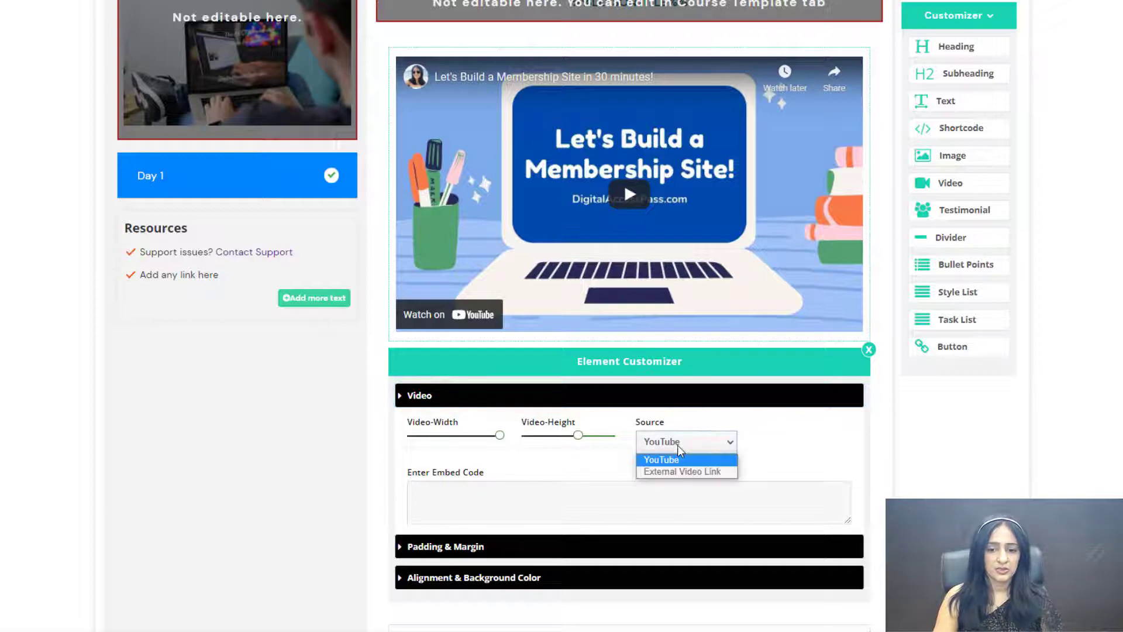
left_click(670, 472)
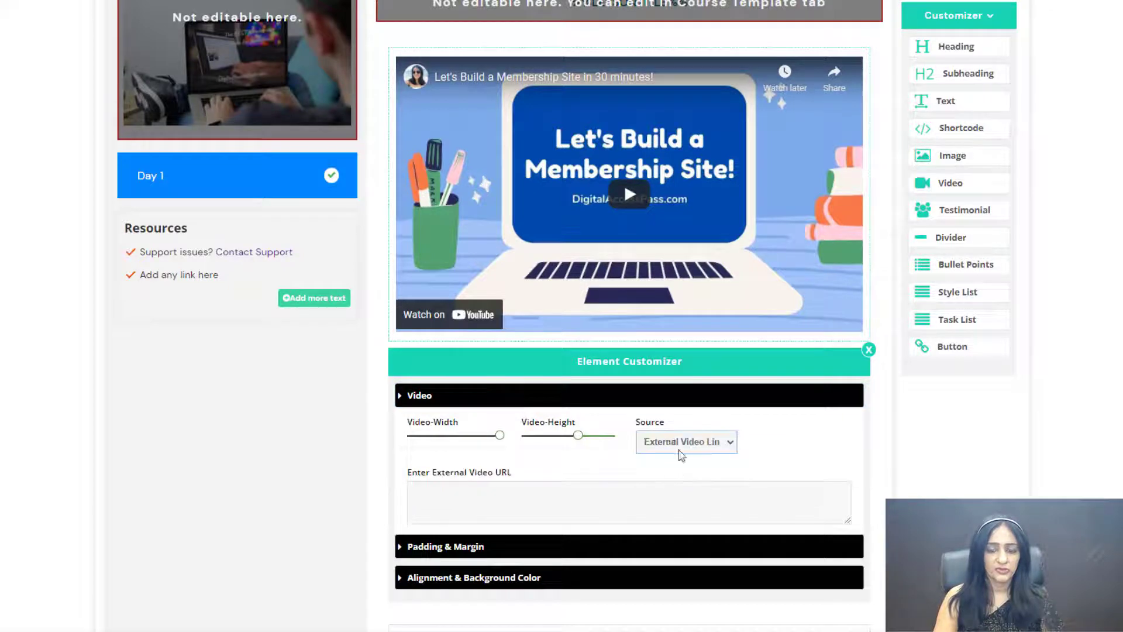
left_click(725, 443)
left_click(654, 460)
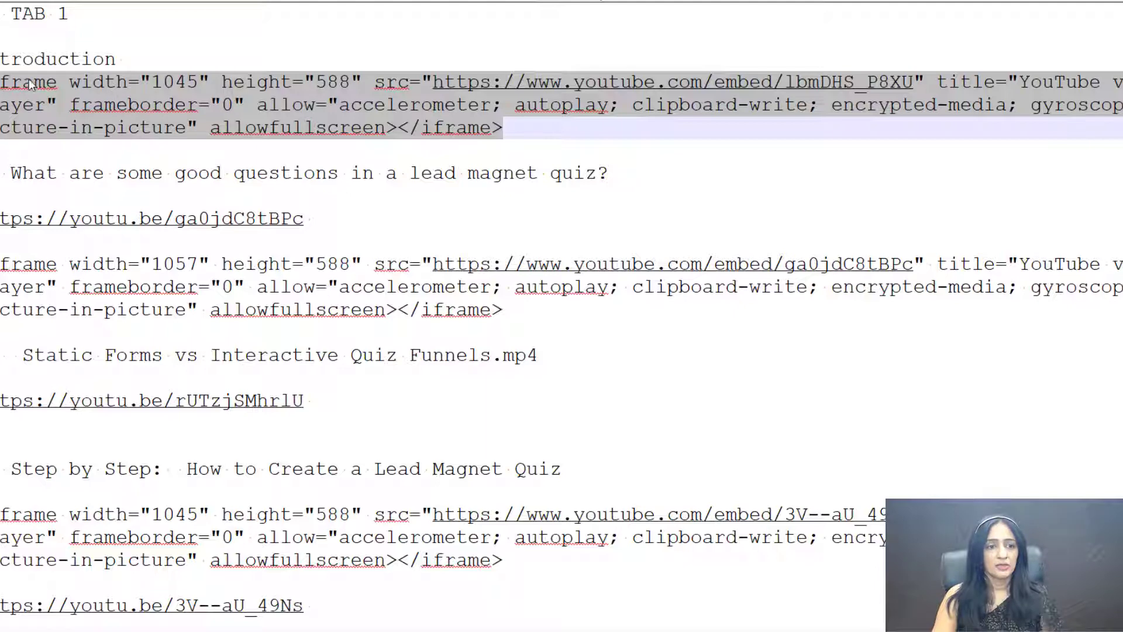
Copy the Introduction video's iframe code from the notes file and paste it as the Day 1 video's embed code.
left_click_drag(560, 126, 1, 84)
key("ctrl+c")
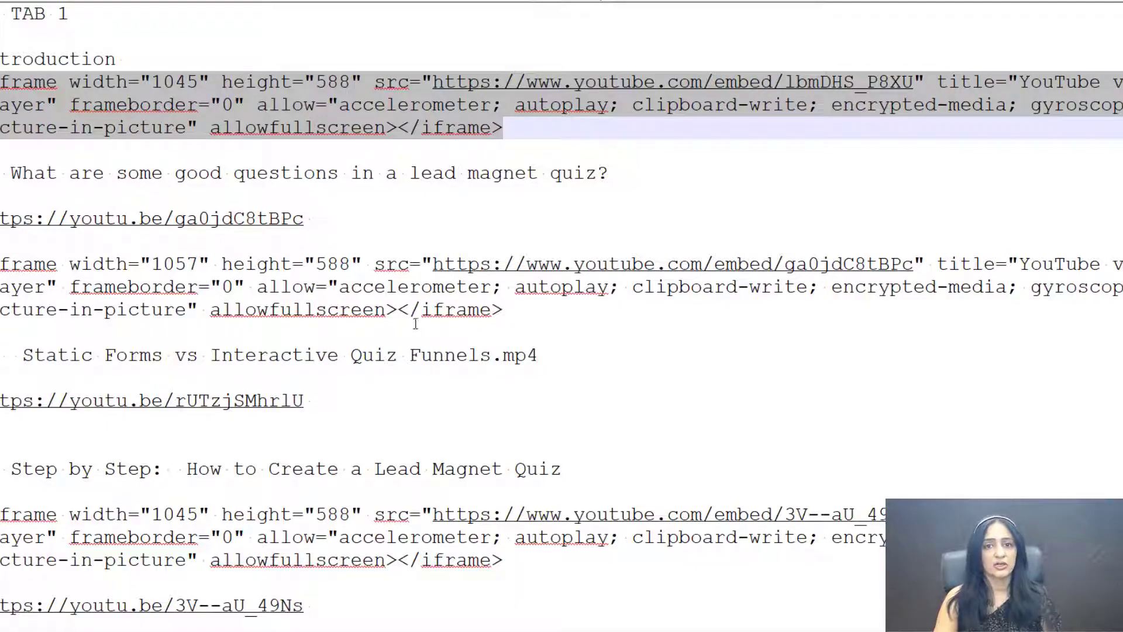
key("alt+Tab")
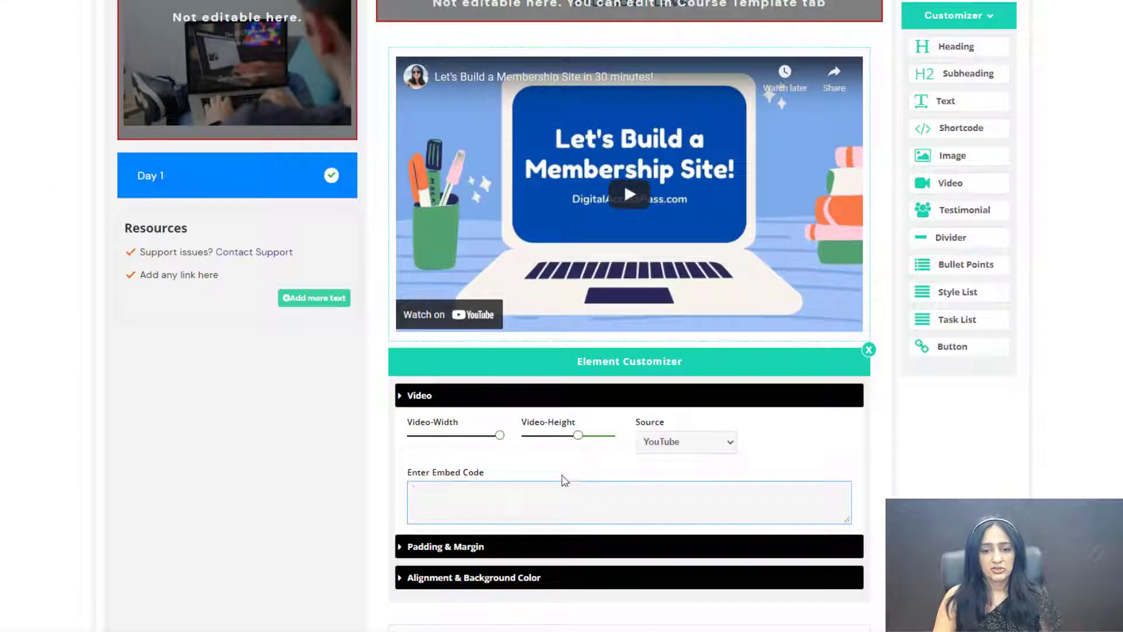
left_click(542, 495)
key("ctrl+v")
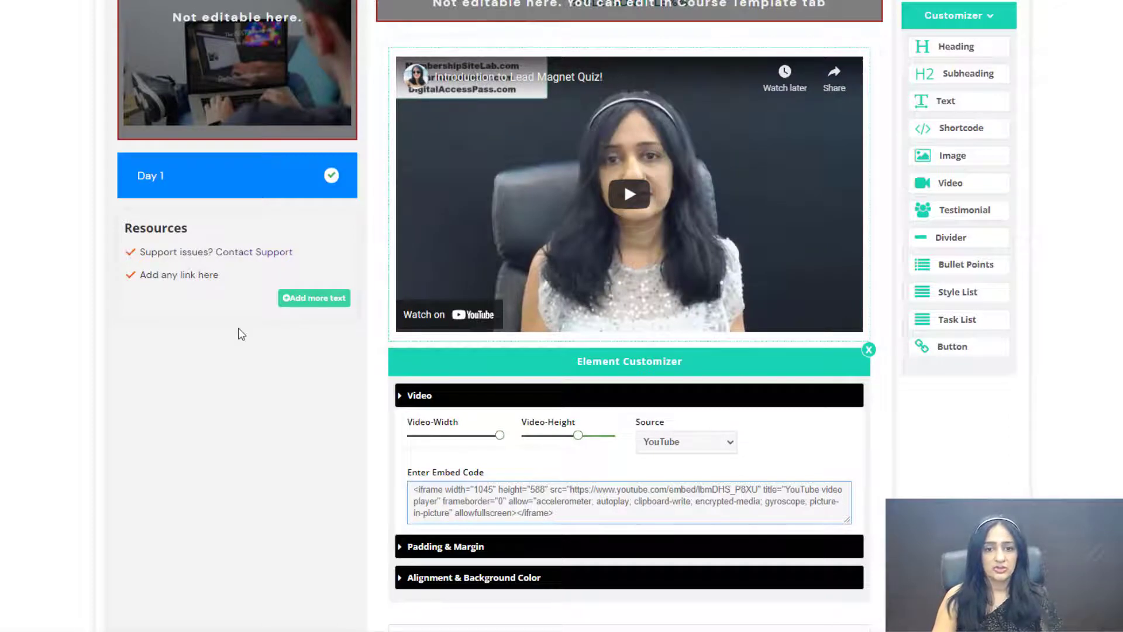
Save the Day 1 challenge template and return to the list of challenge lessons.
scroll(292, 472, "down", 6)
left_click(555, 611)
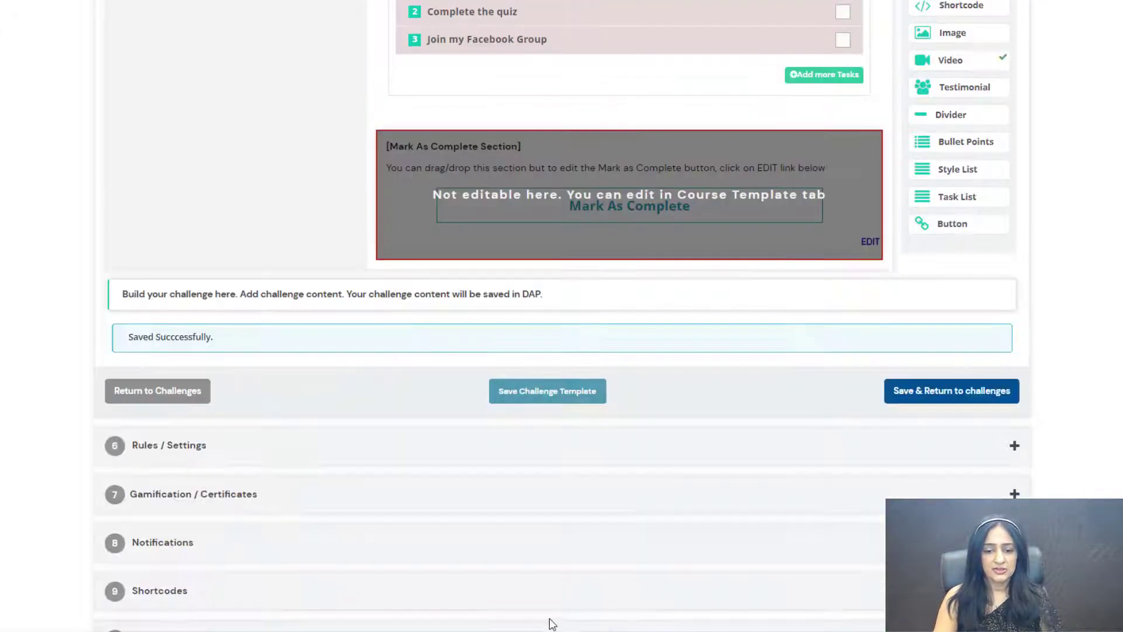
scroll(253, 490, "up", 8)
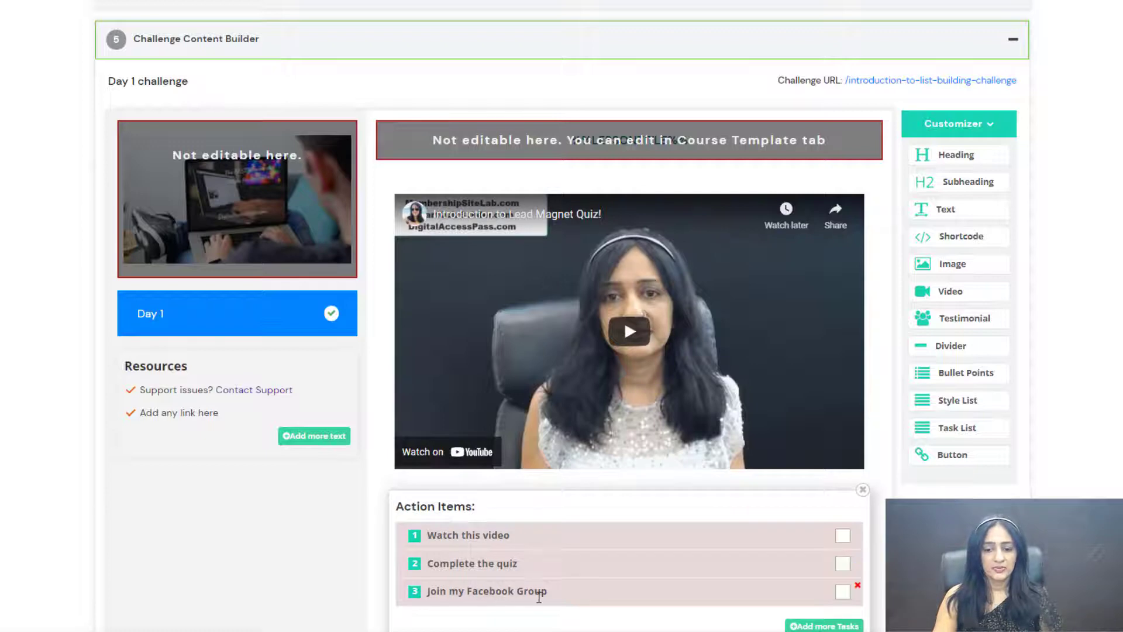
scroll(521, 609, "down", 3)
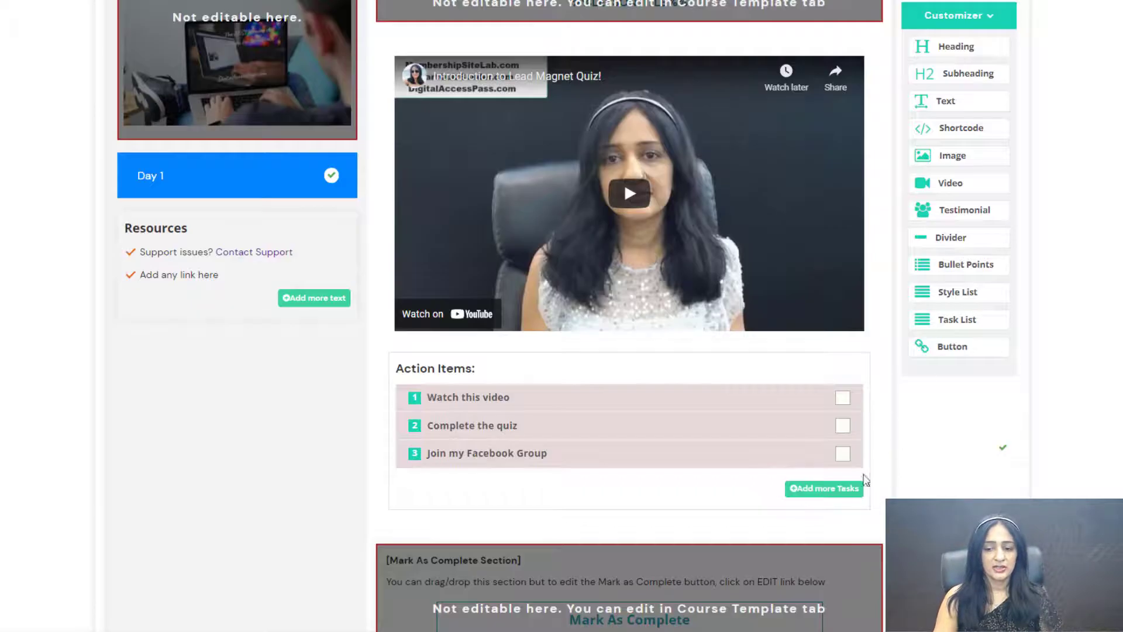
scroll(772, 507, "down", 4)
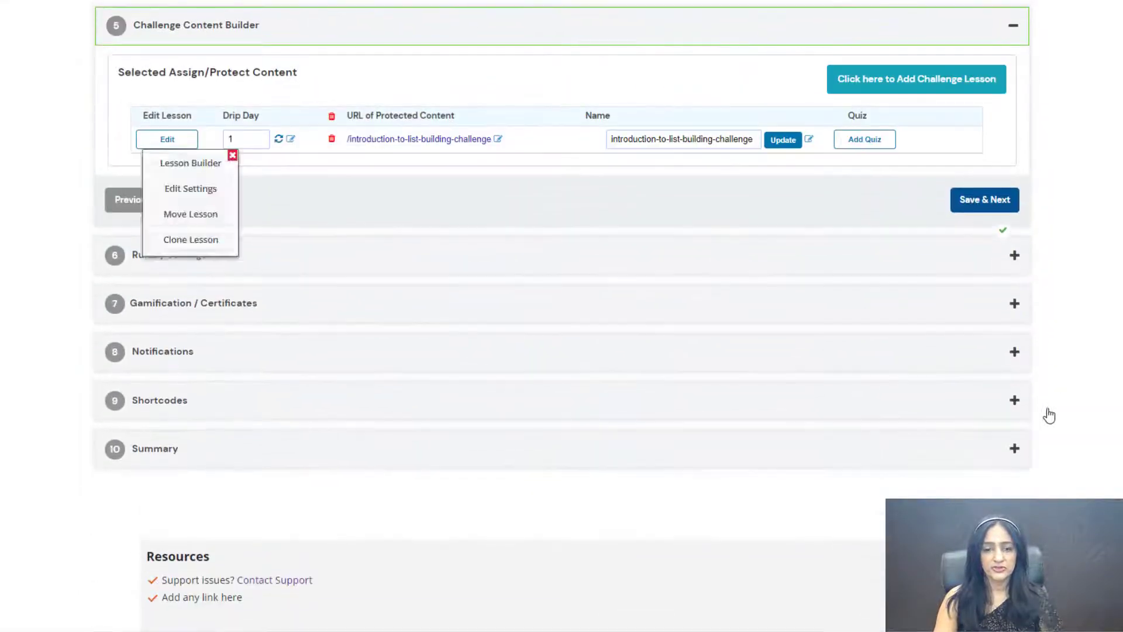
left_click(156, 143)
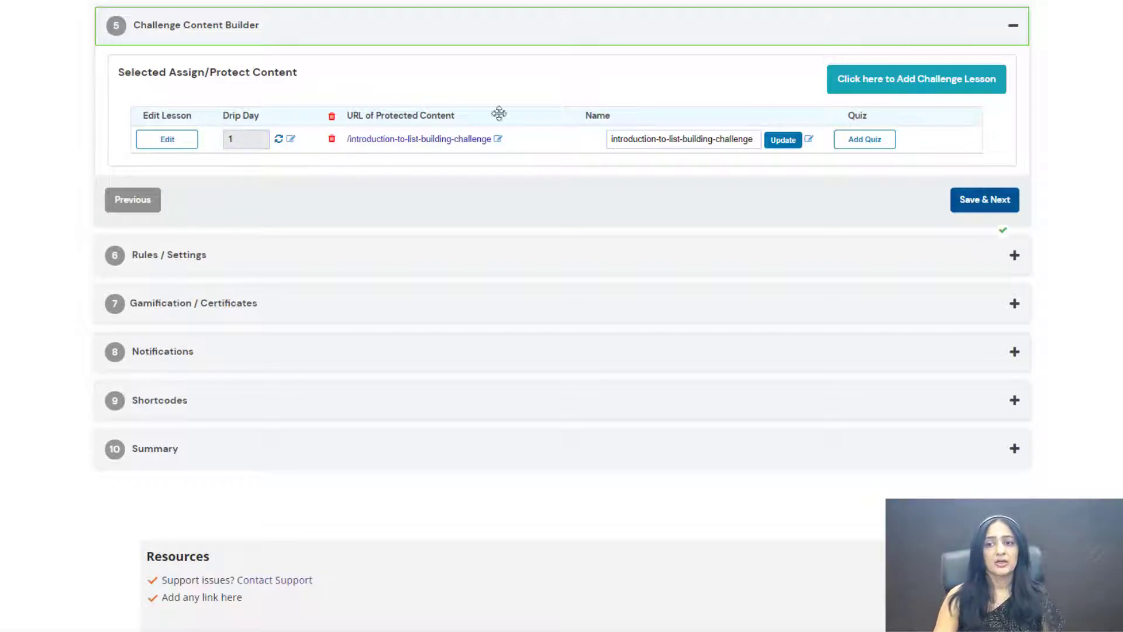
Create a new challenge lesson available on day 2 named "Questions in a lead magnet quiz".
left_click(945, 81)
left_click(159, 171)
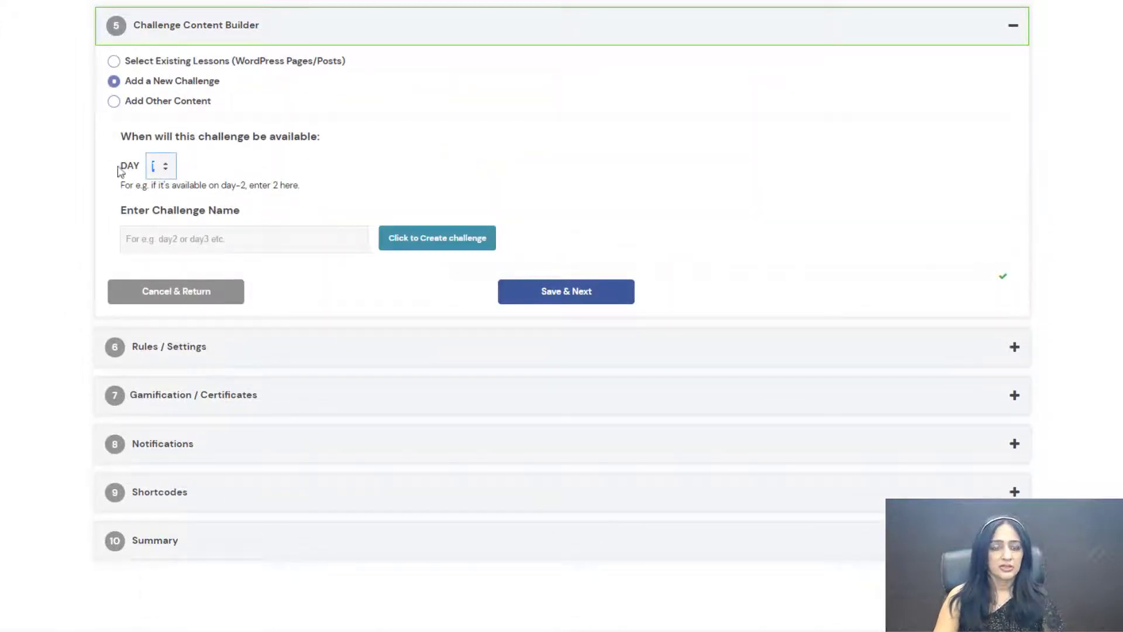
type("2")
left_click(177, 247)
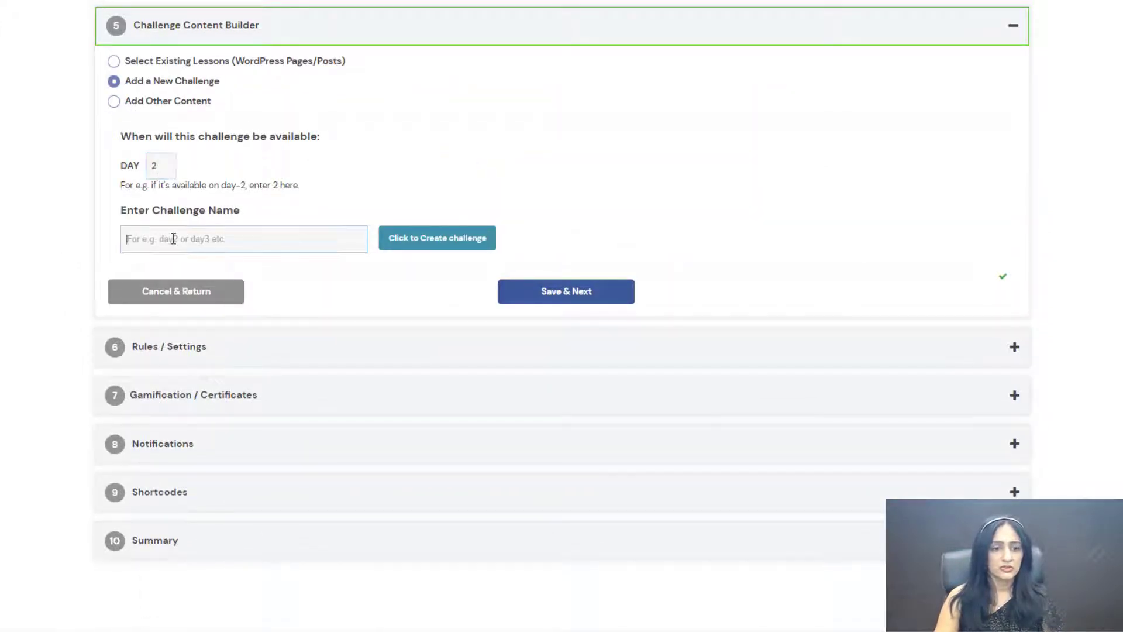
type("Questions in a lead magnet quiz")
left_click(423, 237)
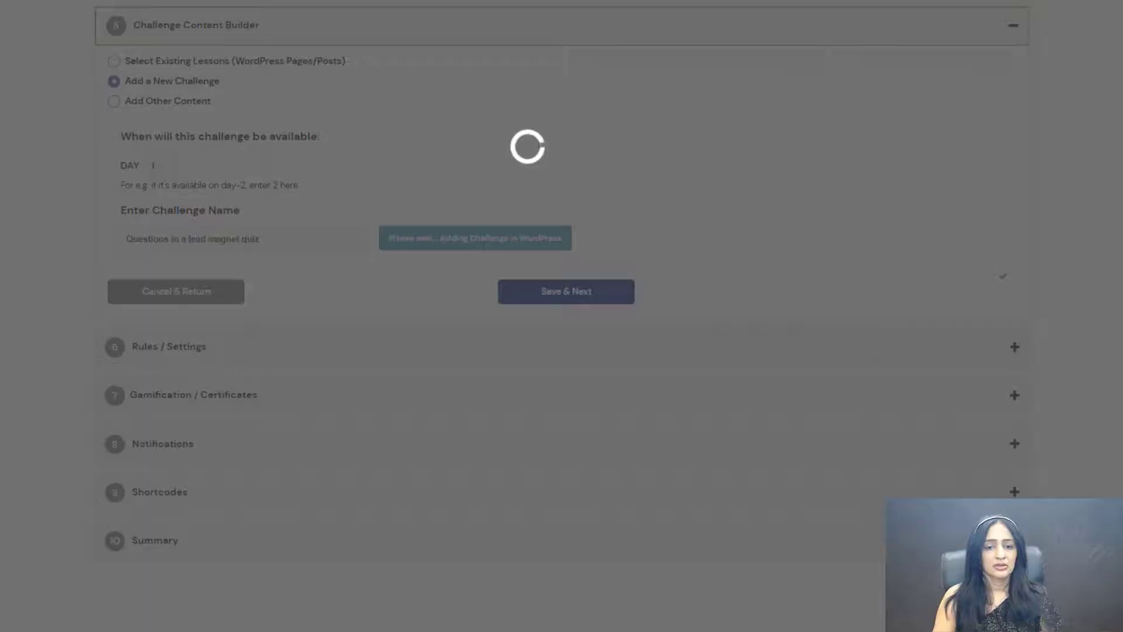
Add a Video element to the Day 2 content with the notes file's embed code for "What are some good questions in a lead magnet quiz?".
left_click_drag(949, 321, 500, 233)
left_click(523, 286)
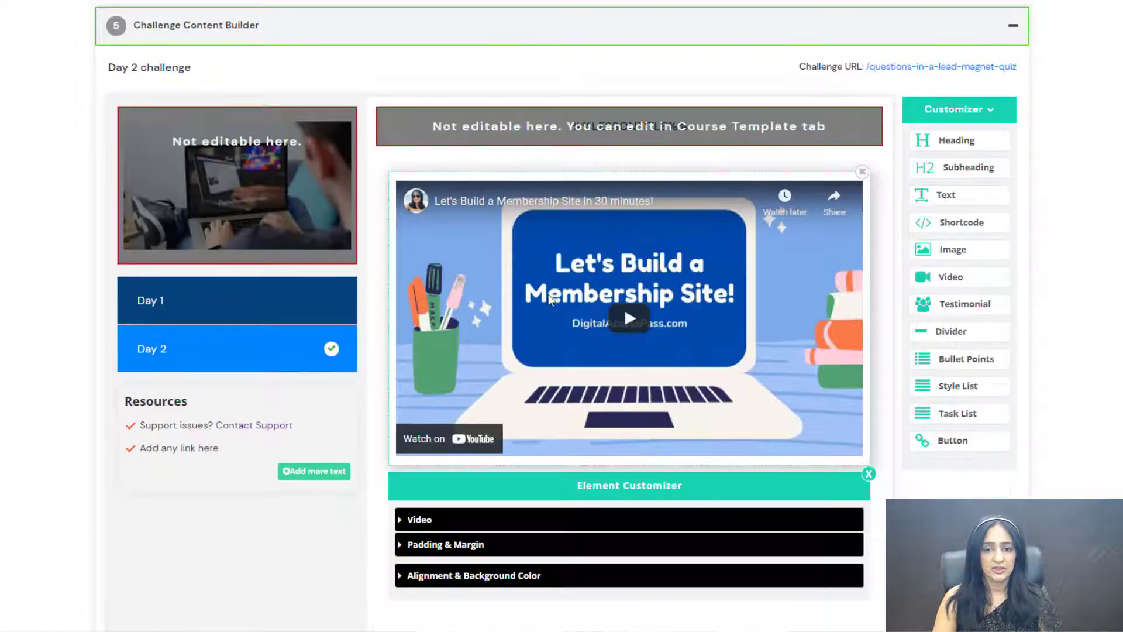
scroll(530, 332, "down", 1)
left_click(409, 452)
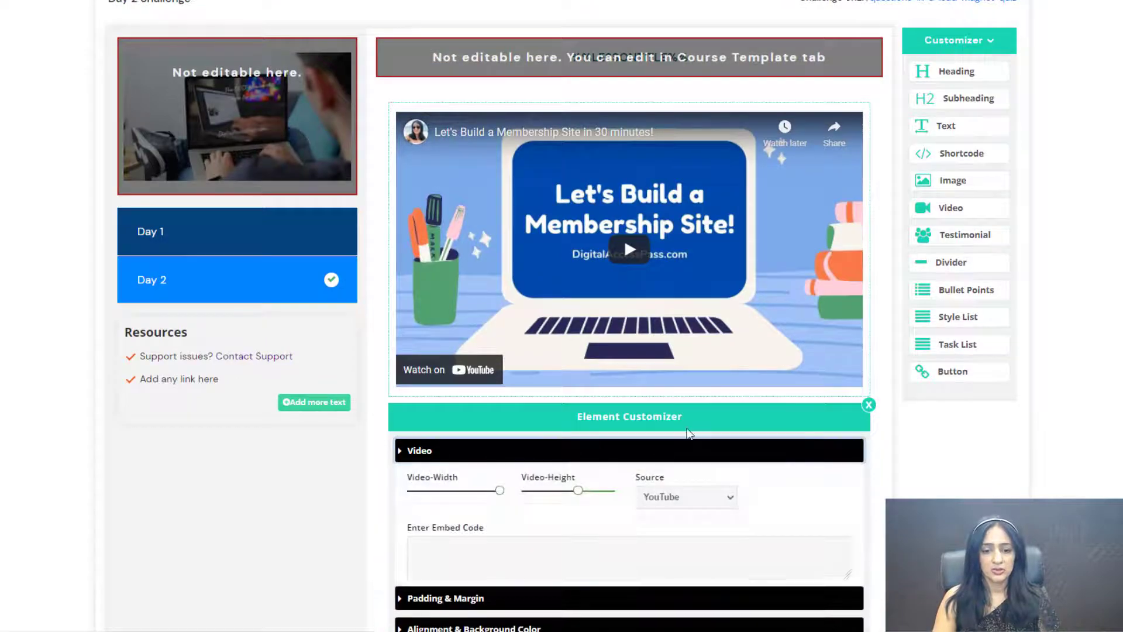
key("alt+Tab")
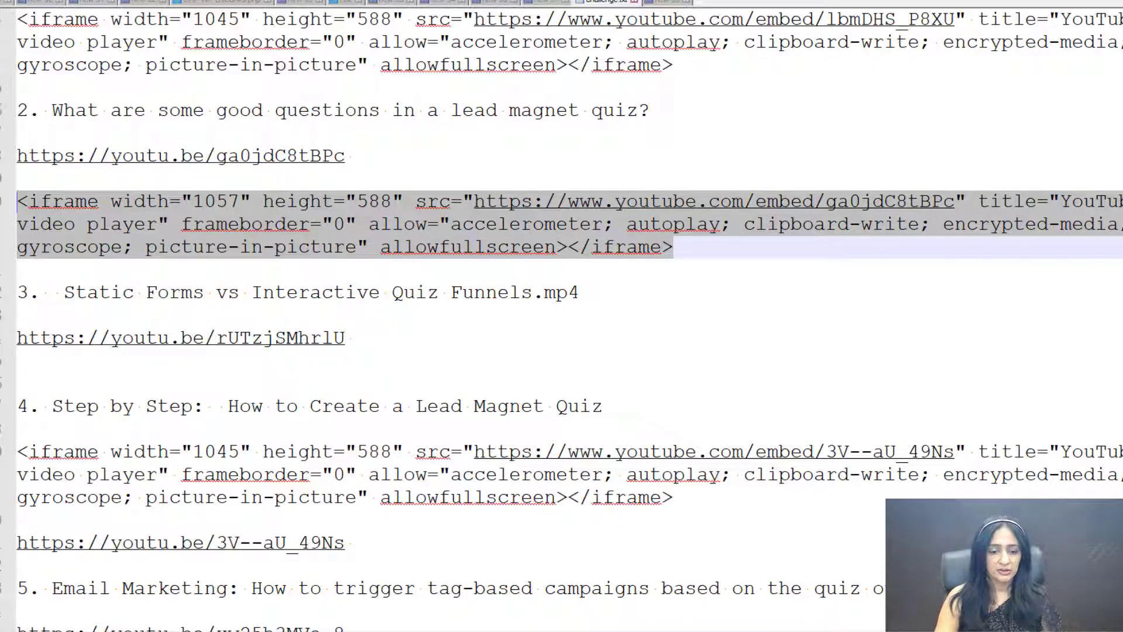
key("ctrl+c")
key("alt+Tab")
left_click(494, 550)
key("ctrl+v")
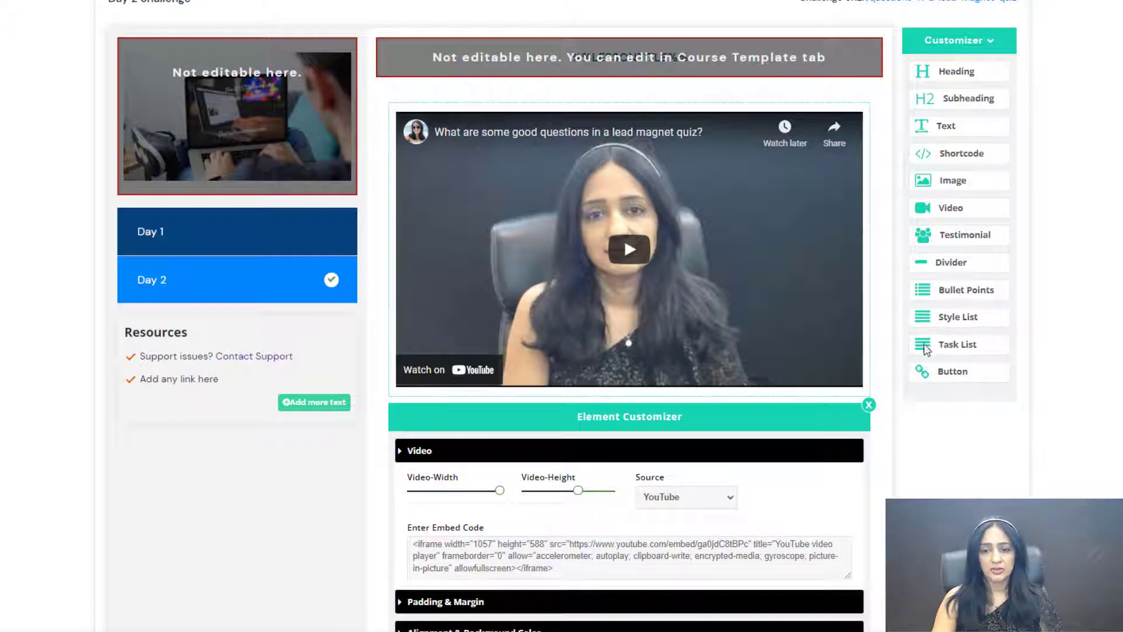
Add an action-items Task List with "Watch Video" and "Write down questions for your lead magnet quiz" below the Day 2 video and save the lesson.
left_click_drag(939, 345, 393, 421)
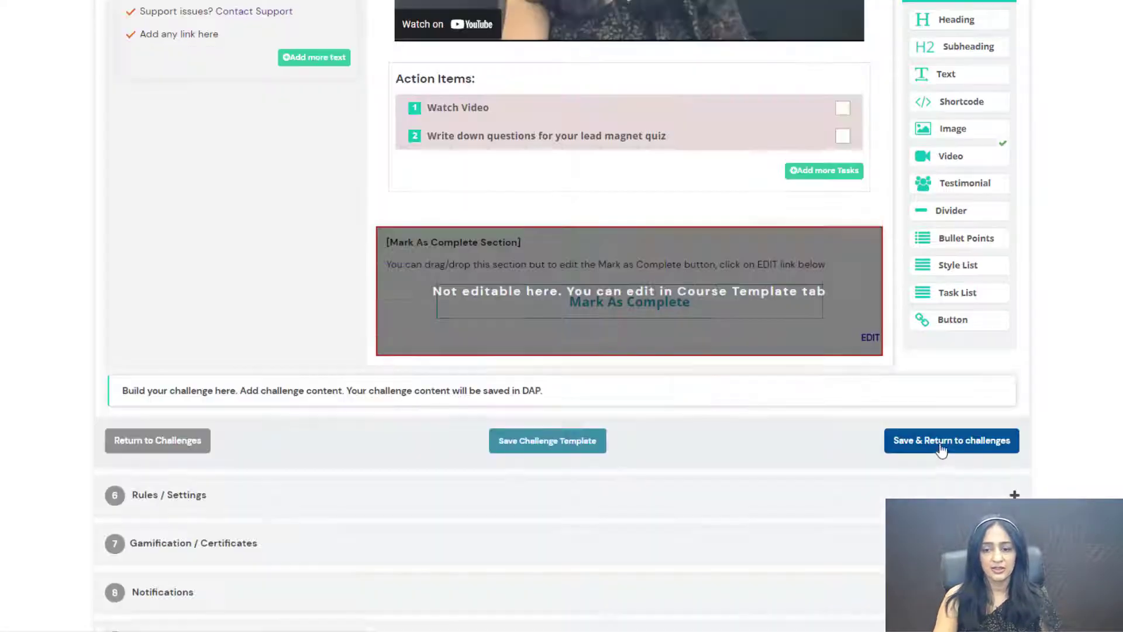
left_click(941, 449)
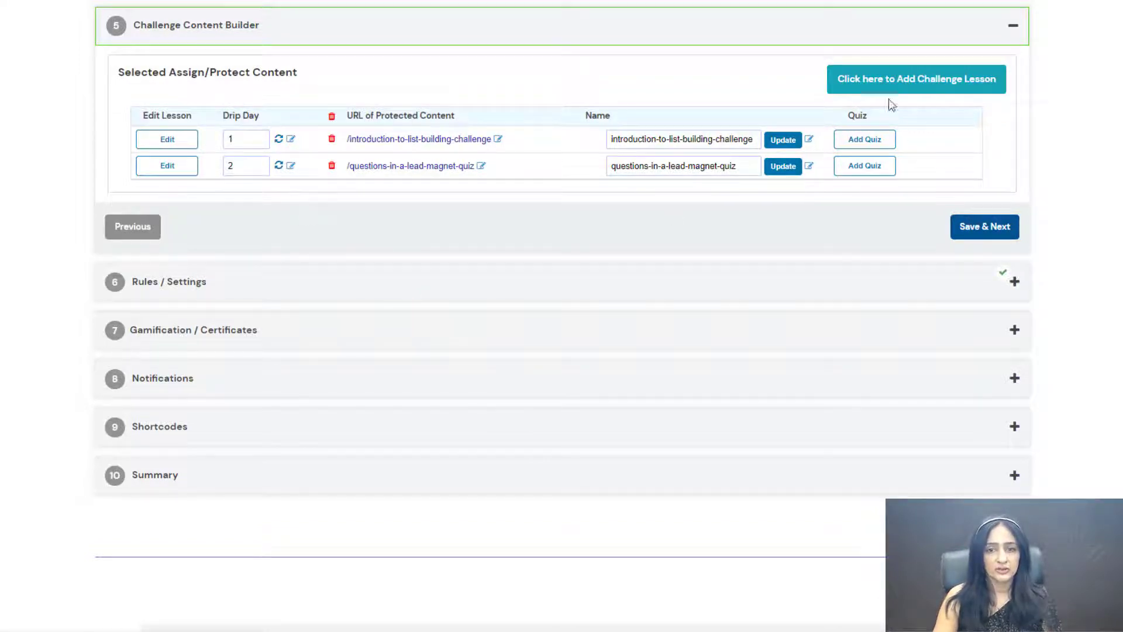
left_click(972, 89)
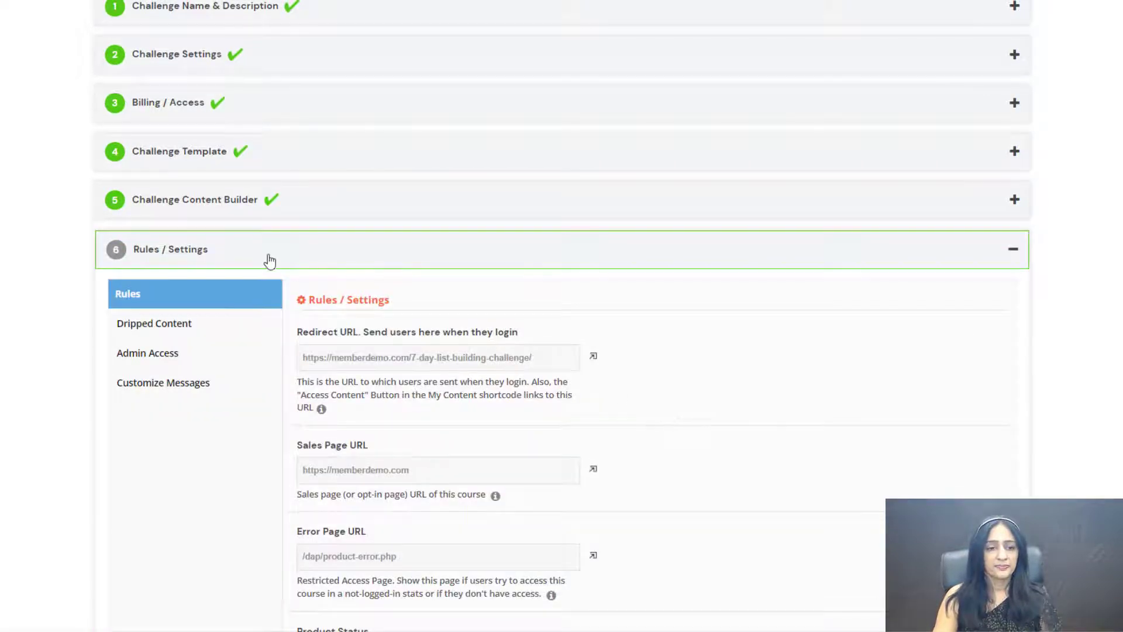
Examine the login redirect URL in the challenge's rules and compare it with the outline page in Challenge Settings.
scroll(163, 178, "down", 1)
scroll(139, 360, "down", 1)
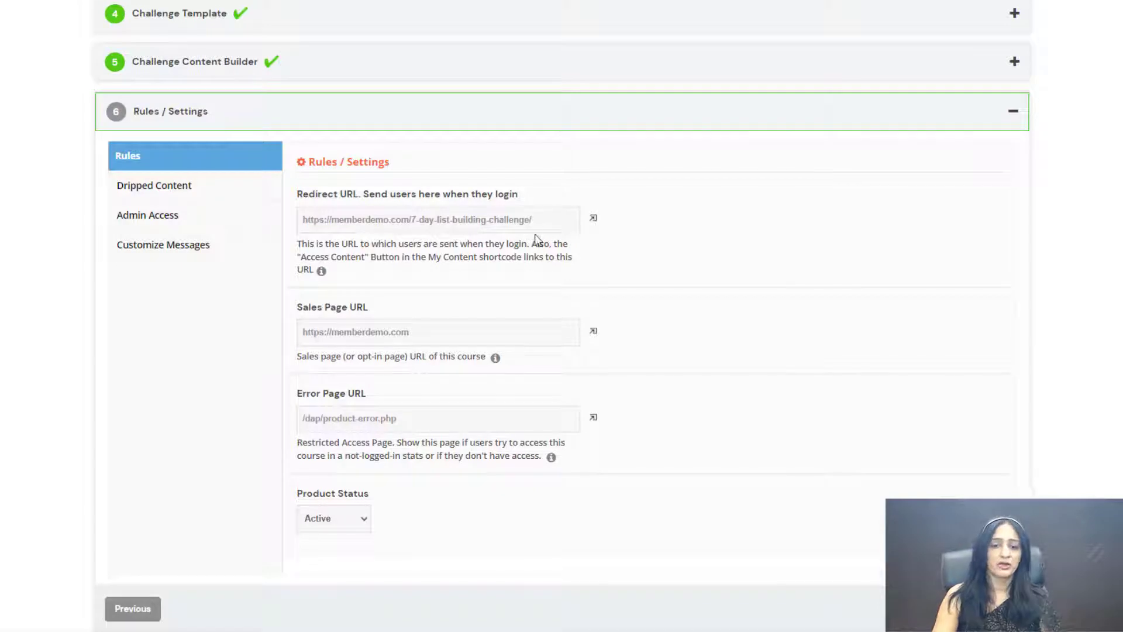
scroll(413, 306, "up", 6)
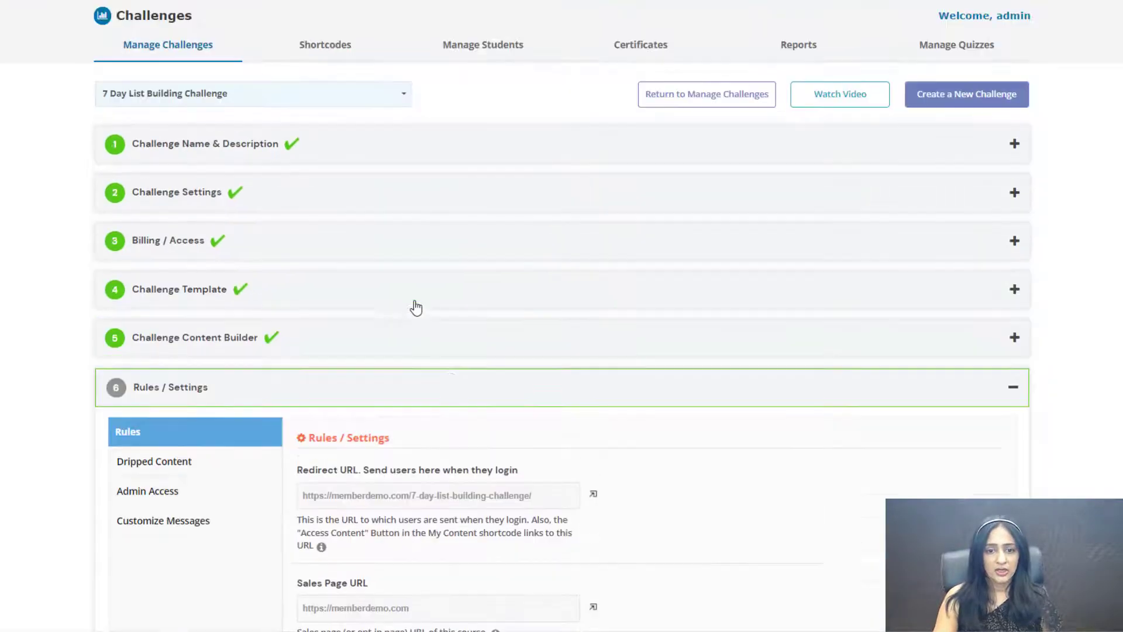
left_click(201, 266)
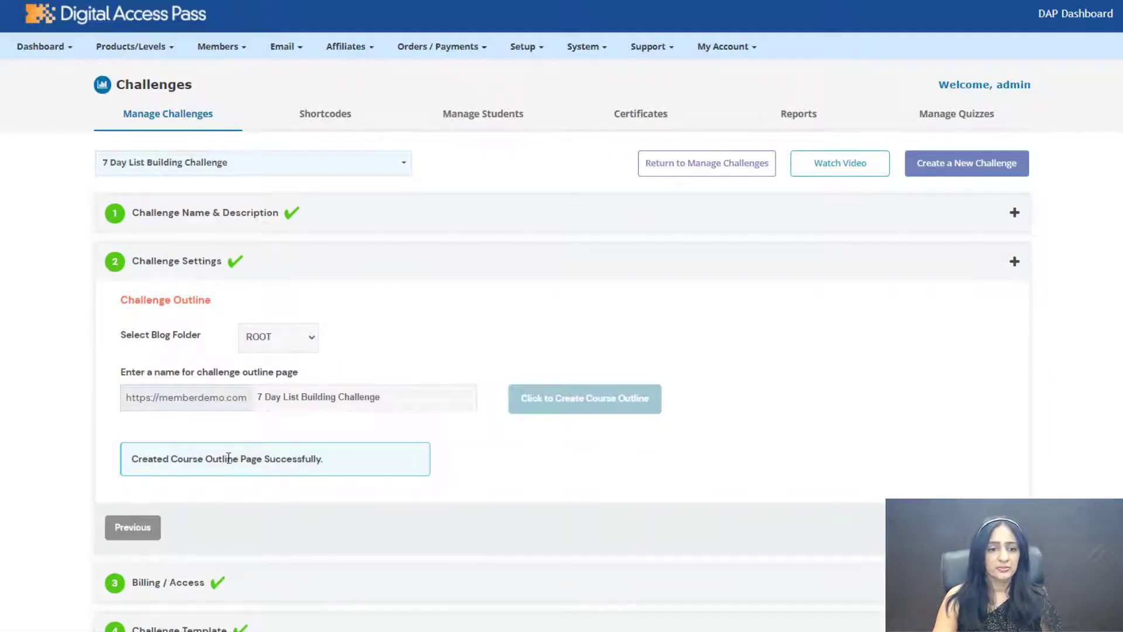
left_click(276, 261)
left_click(301, 267)
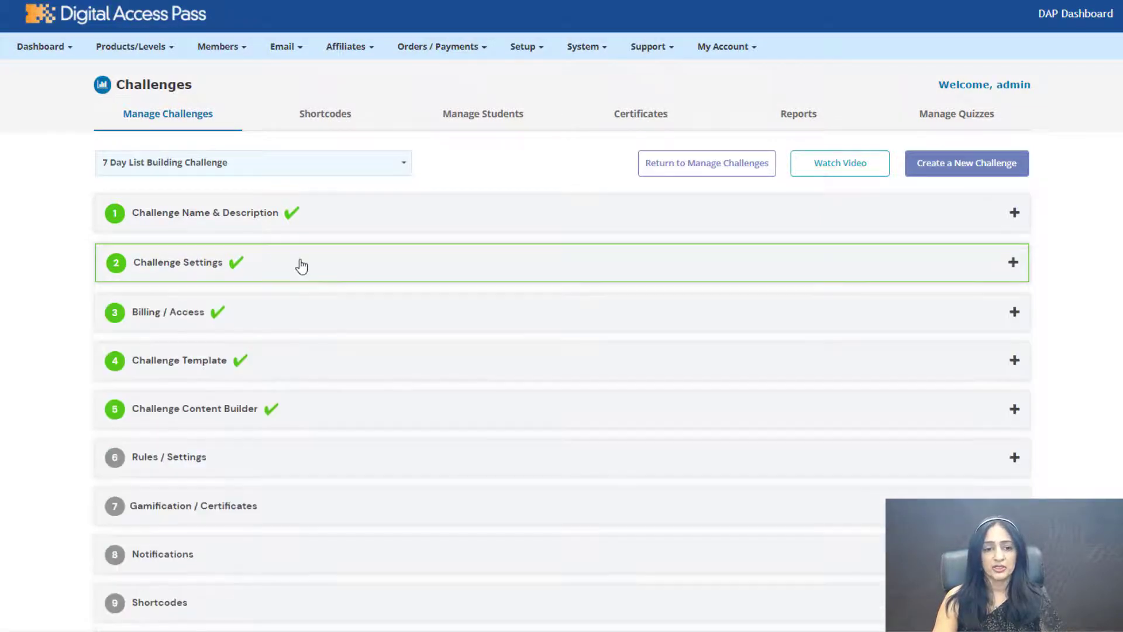
scroll(797, 296, "down", 4)
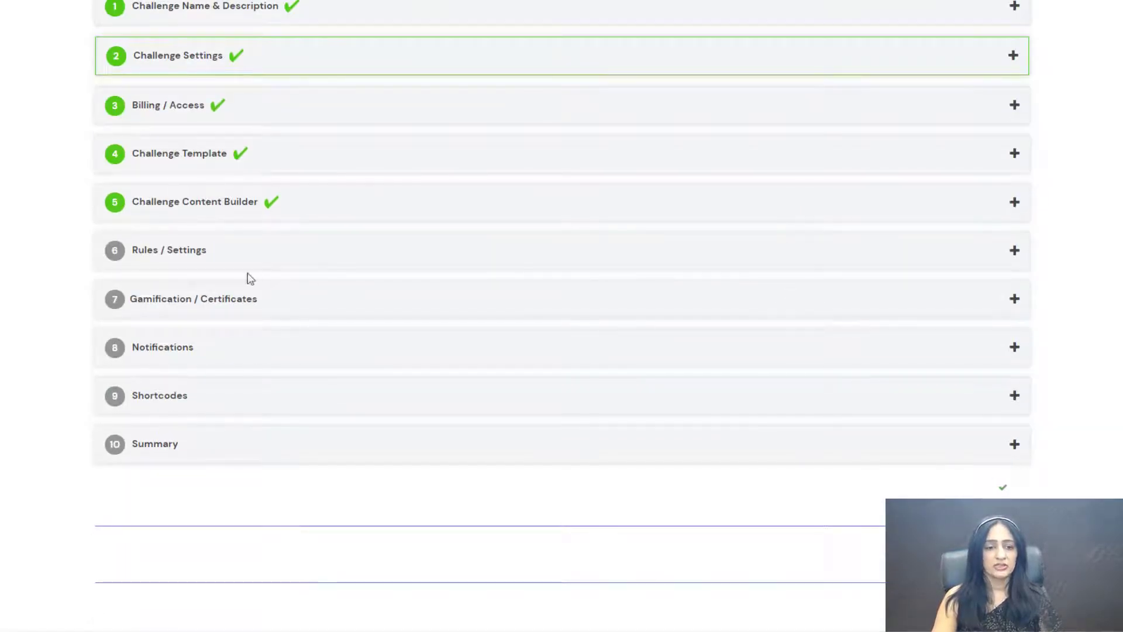
left_click(158, 252)
scroll(491, 286, "down", 2)
left_click_drag(551, 215, 162, 325)
scroll(189, 326, "up", 4)
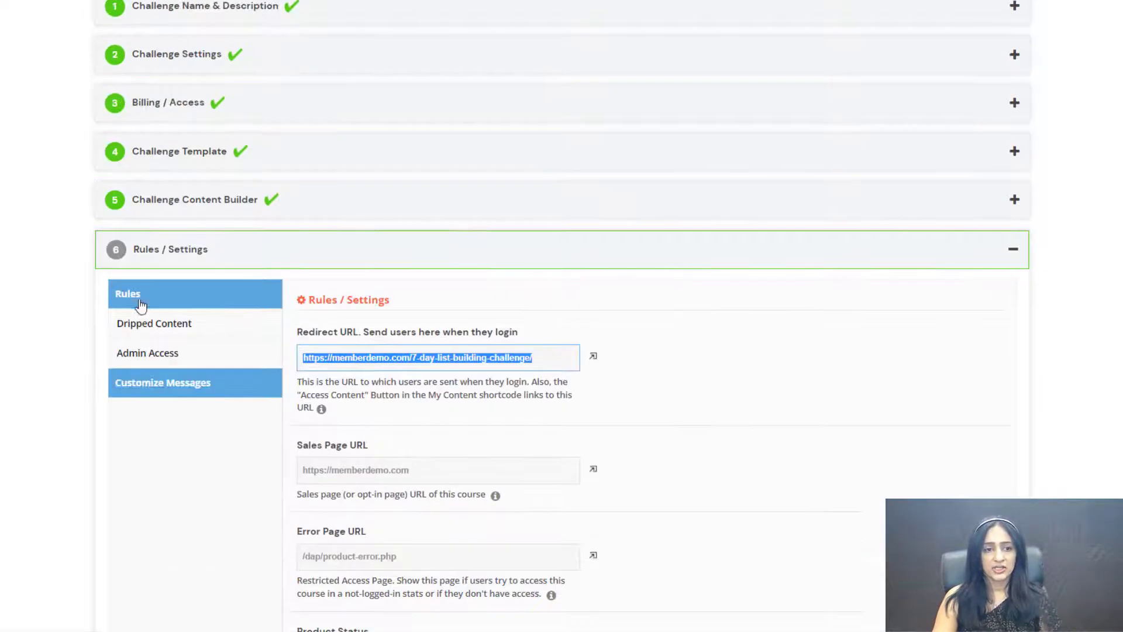
Copy the link address of the Day 1 lesson from the Challenge Content Builder's lesson list.
left_click(262, 274)
scroll(328, 288, "down", 1)
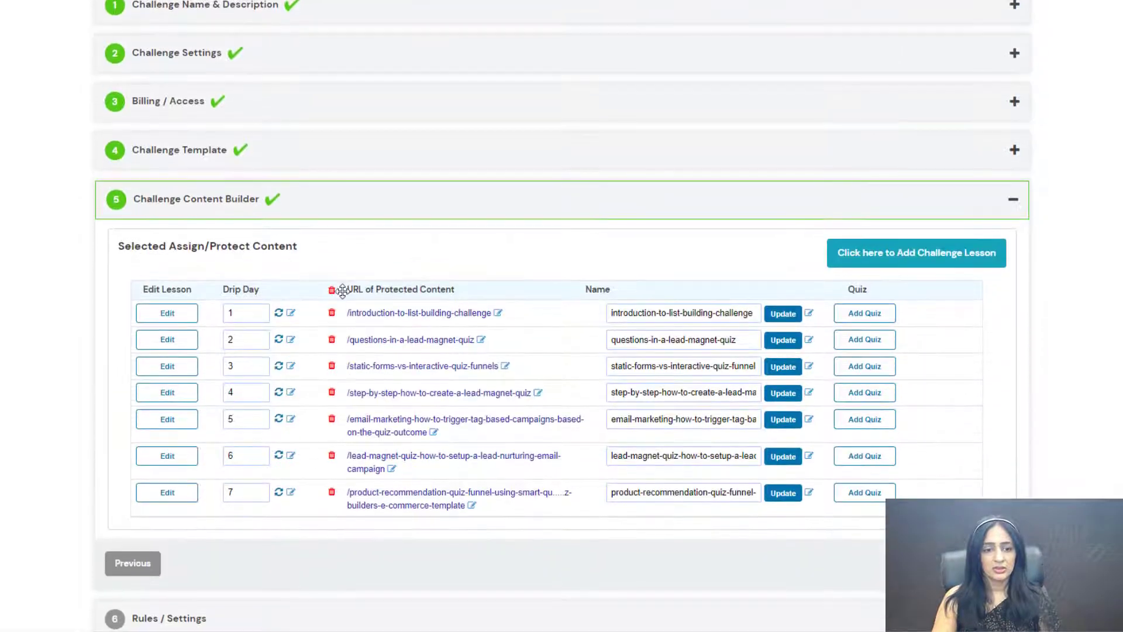
right_click(416, 312)
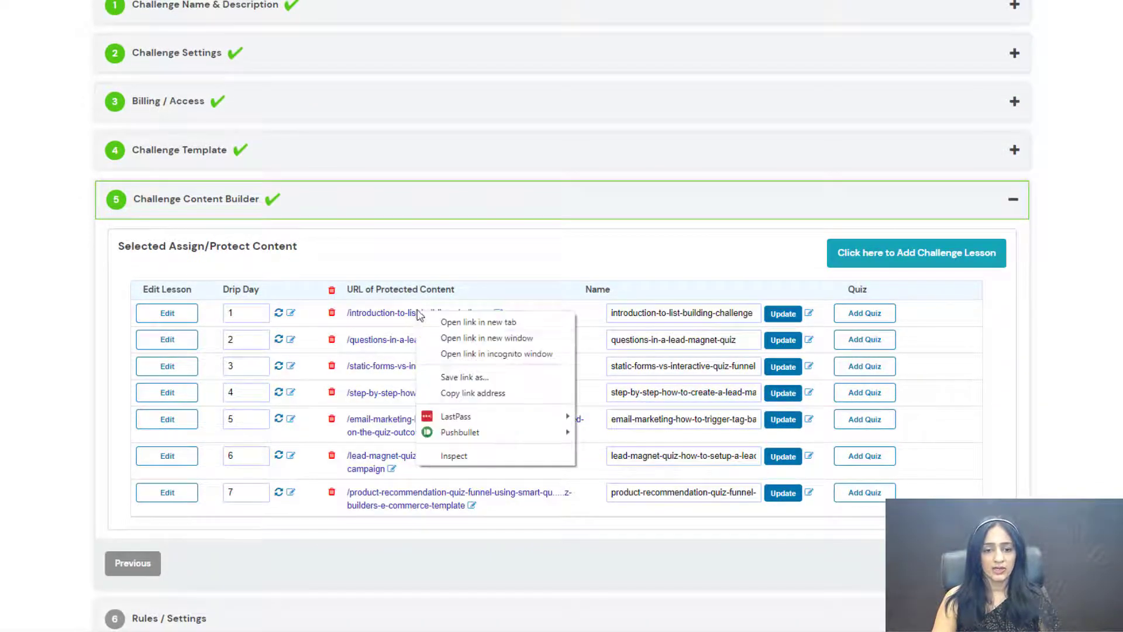
left_click(487, 393)
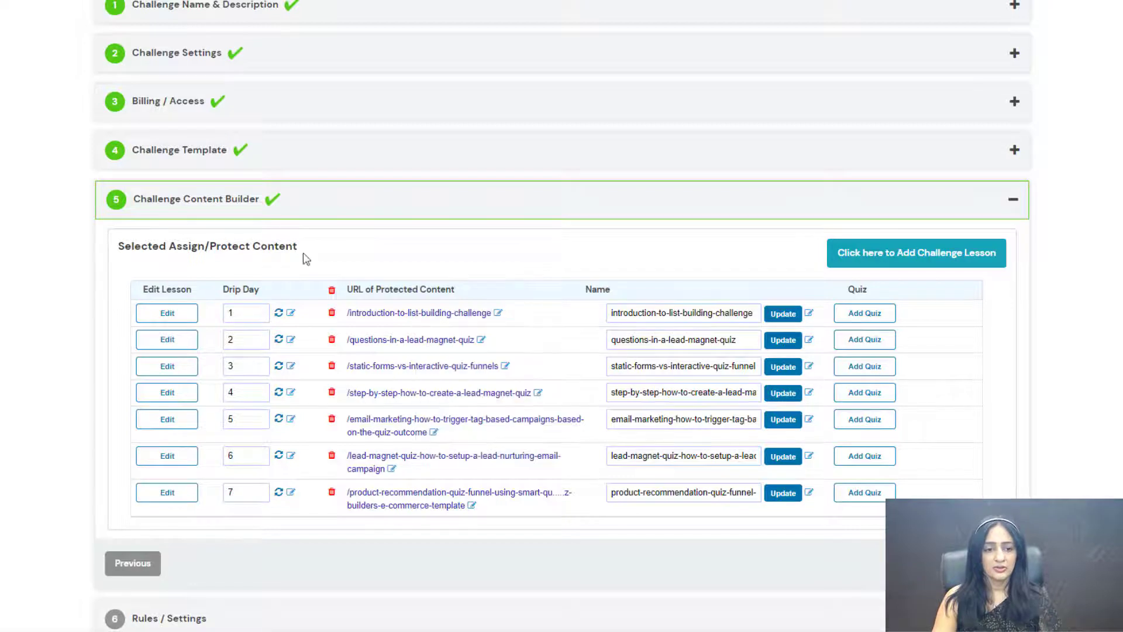
left_click(280, 208)
left_click(199, 251)
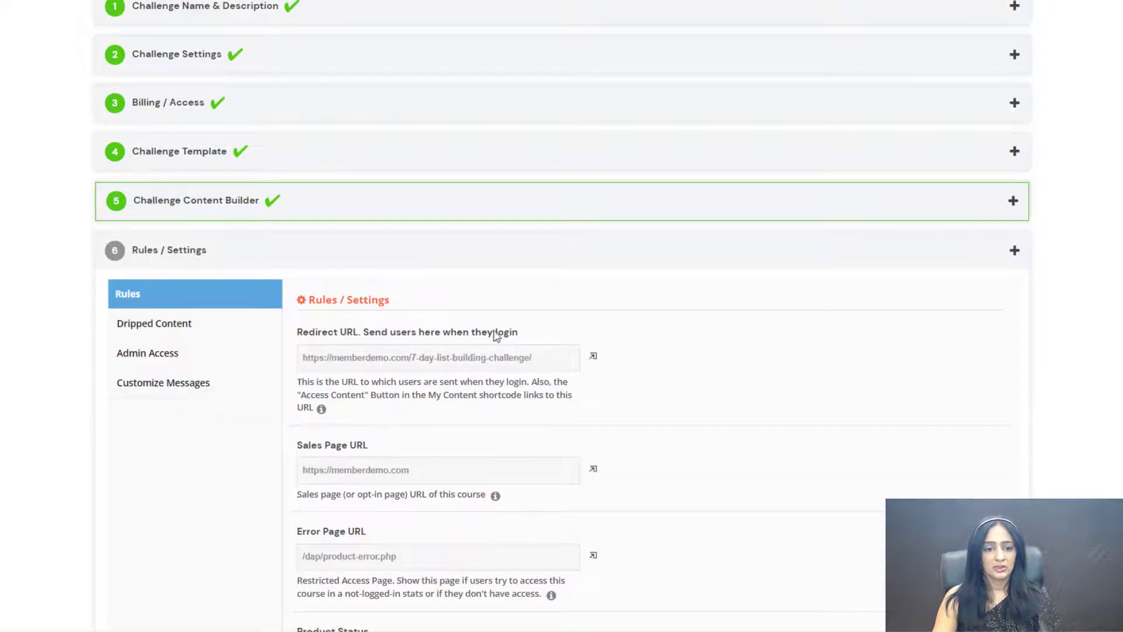
triple_click(527, 354)
key("ctrl+v")
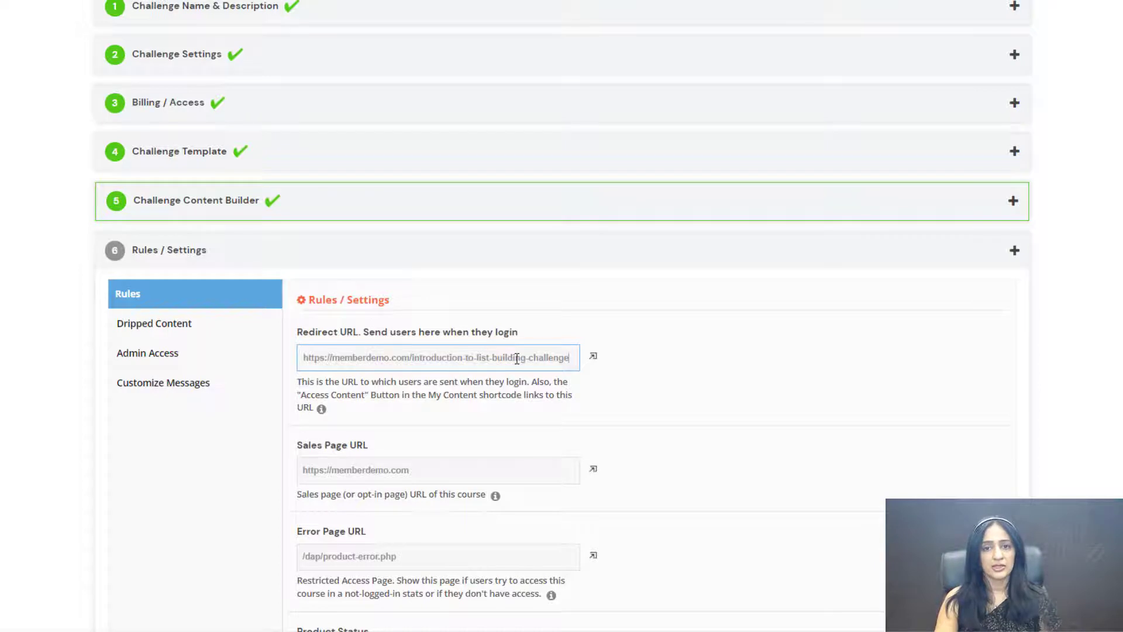
scroll(410, 380, "down", 3)
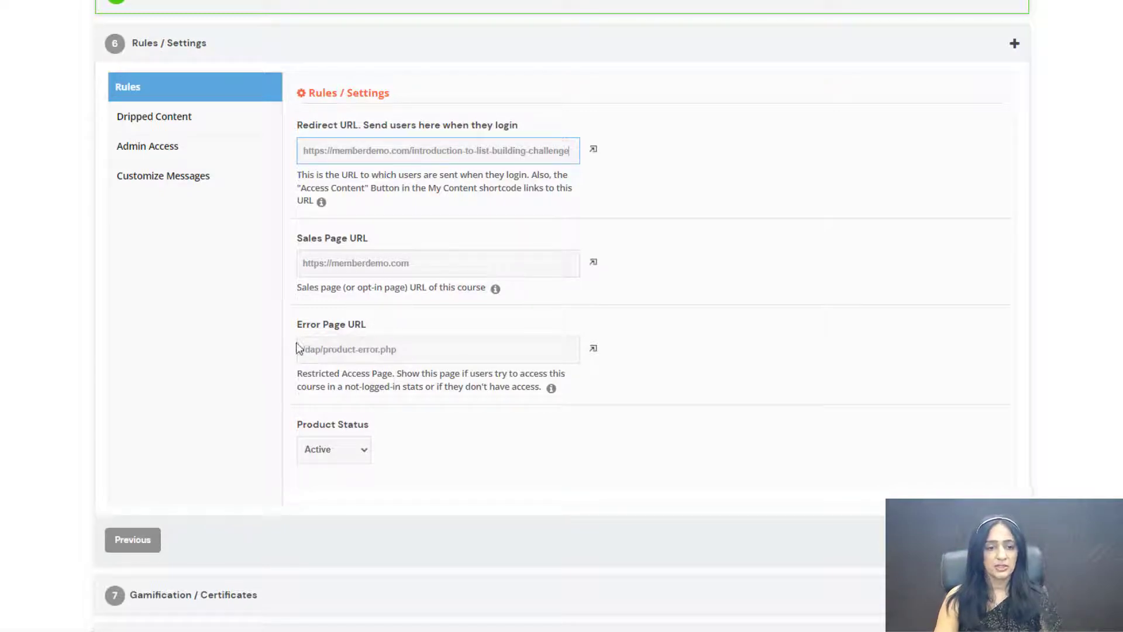
Examine the Error Page URL and dripped-content settings, and check them against the lessons' drip days in the Challenge Content Builder.
left_click_drag(454, 346, 222, 352)
left_click(221, 346)
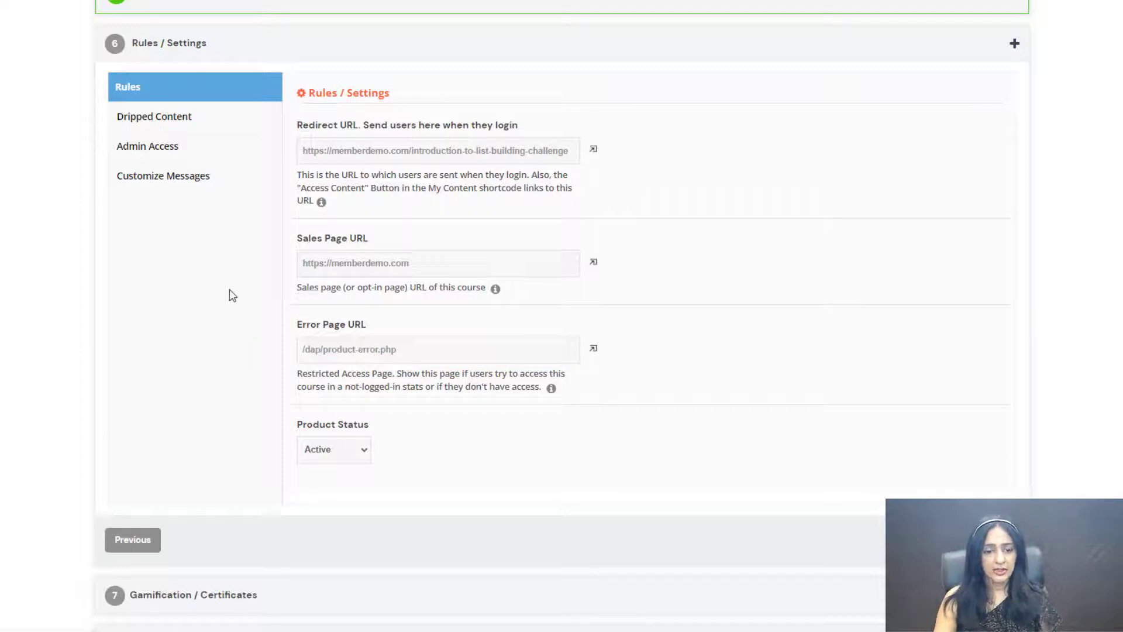
left_click(187, 120)
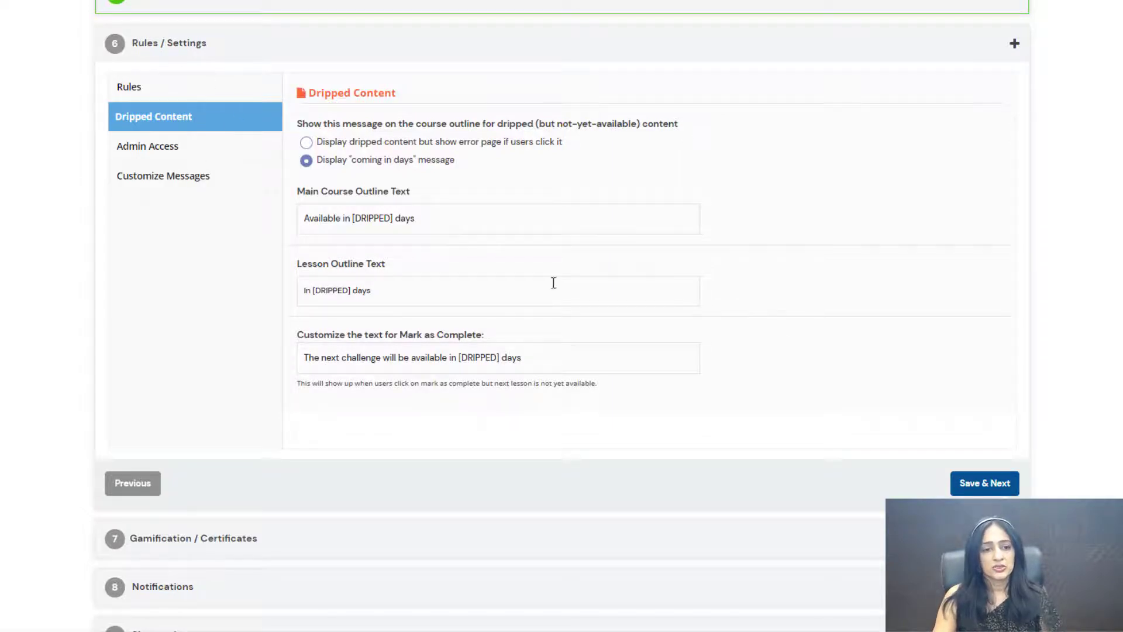
scroll(231, 257, "up", 5)
left_click(203, 339)
scroll(211, 328, "down", 2)
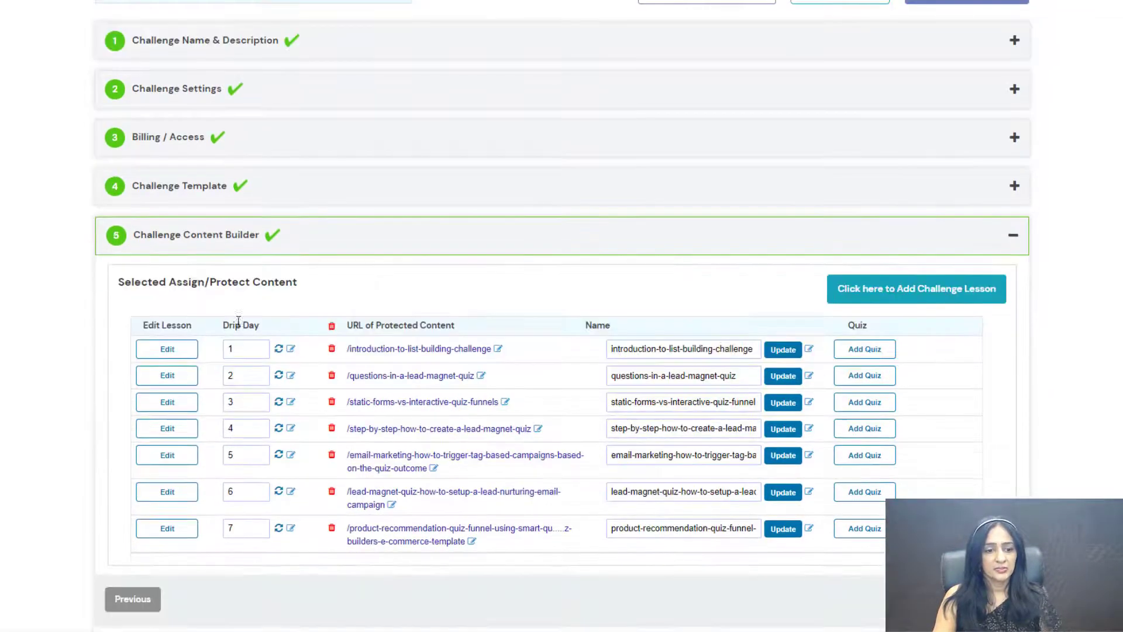
scroll(223, 480, "down", 2)
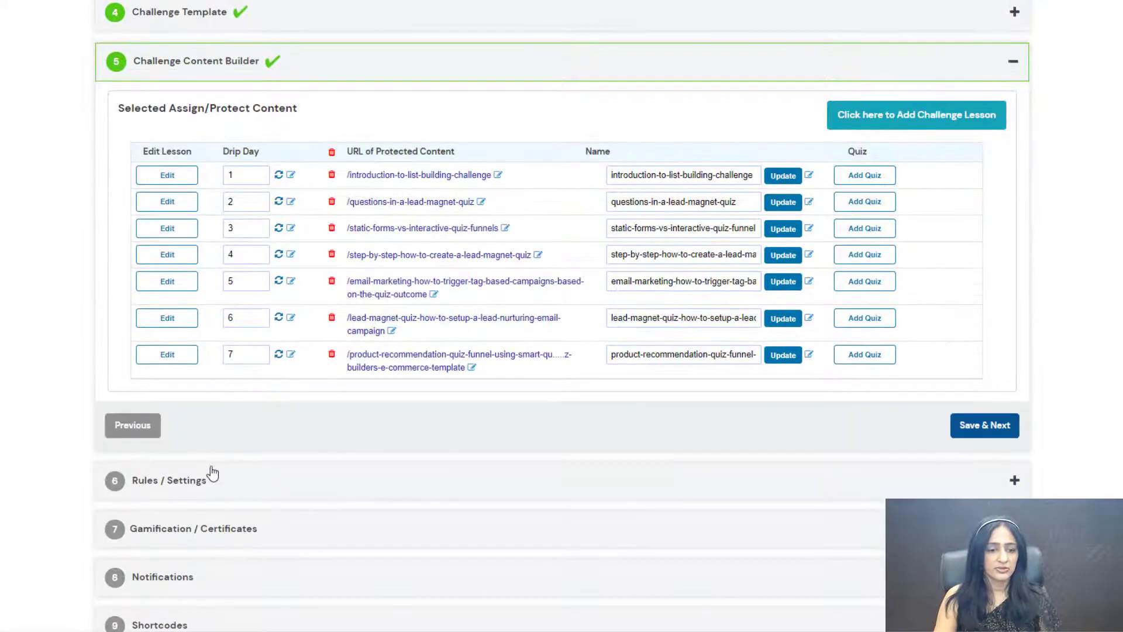
Review the Mark as Complete text for dripped content and save the Rules / Settings section.
left_click(210, 475)
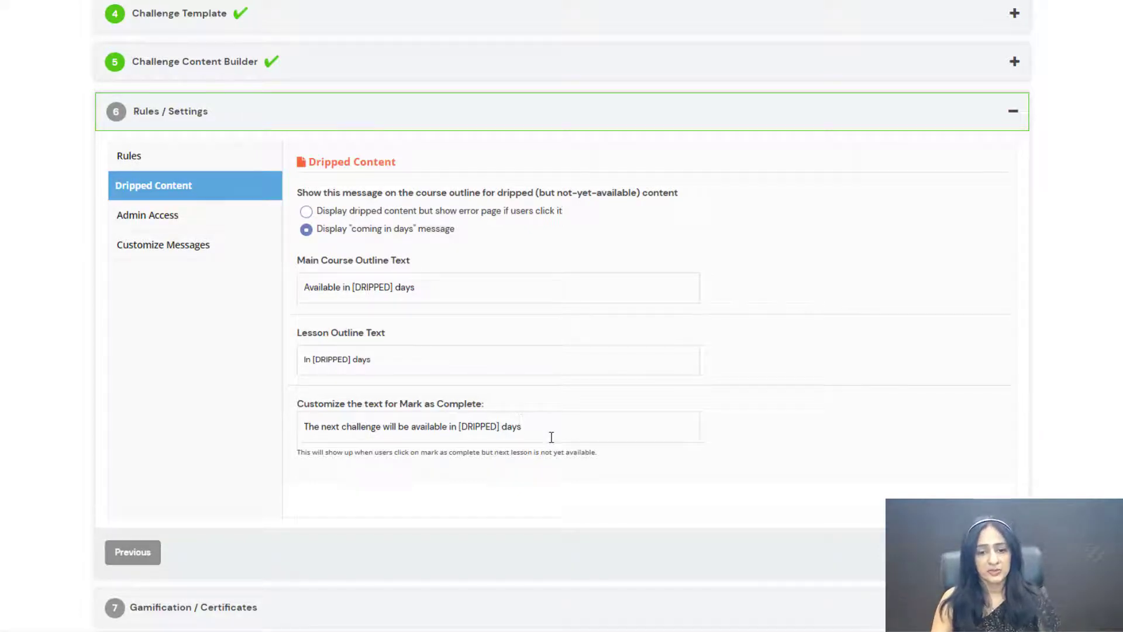
left_click_drag(551, 437, 210, 404)
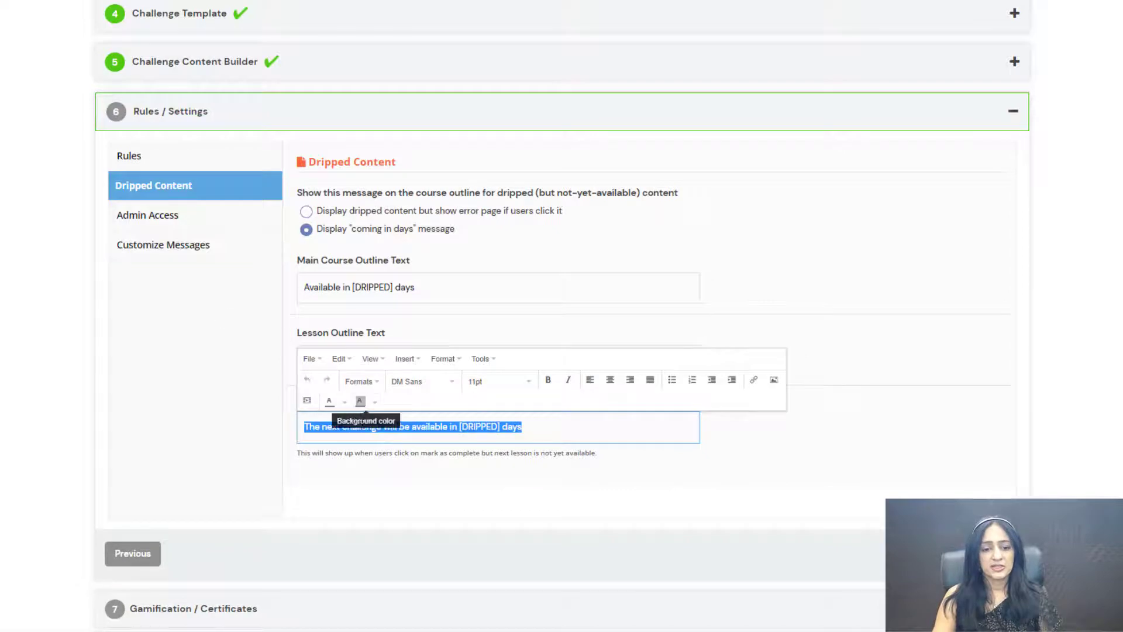
left_click(181, 347)
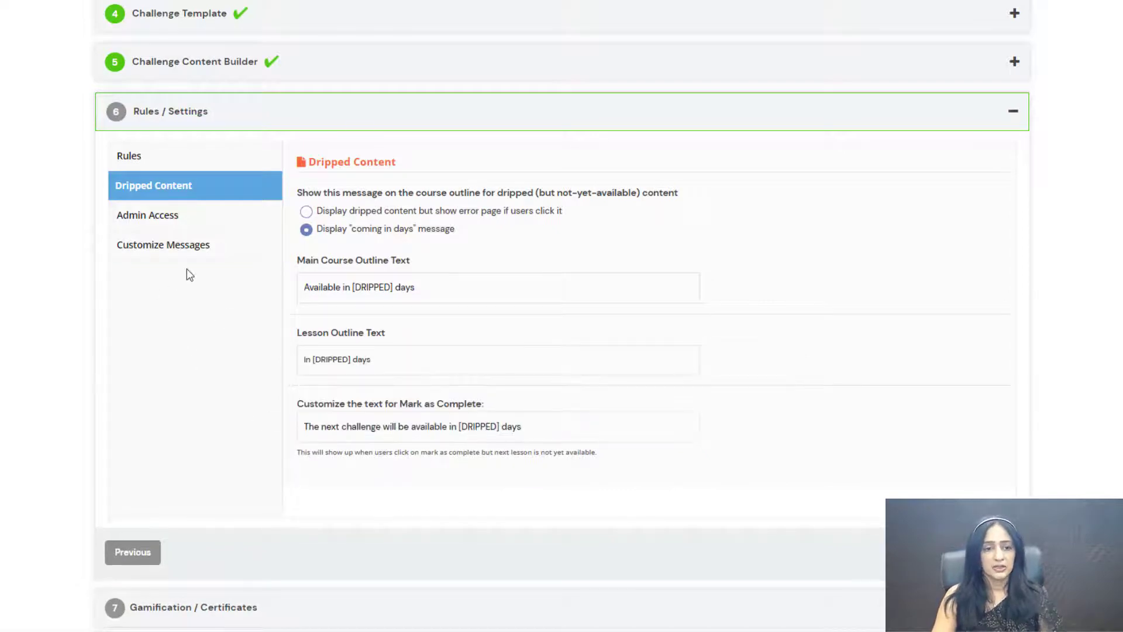
scroll(190, 275, "down", 2)
left_click(978, 417)
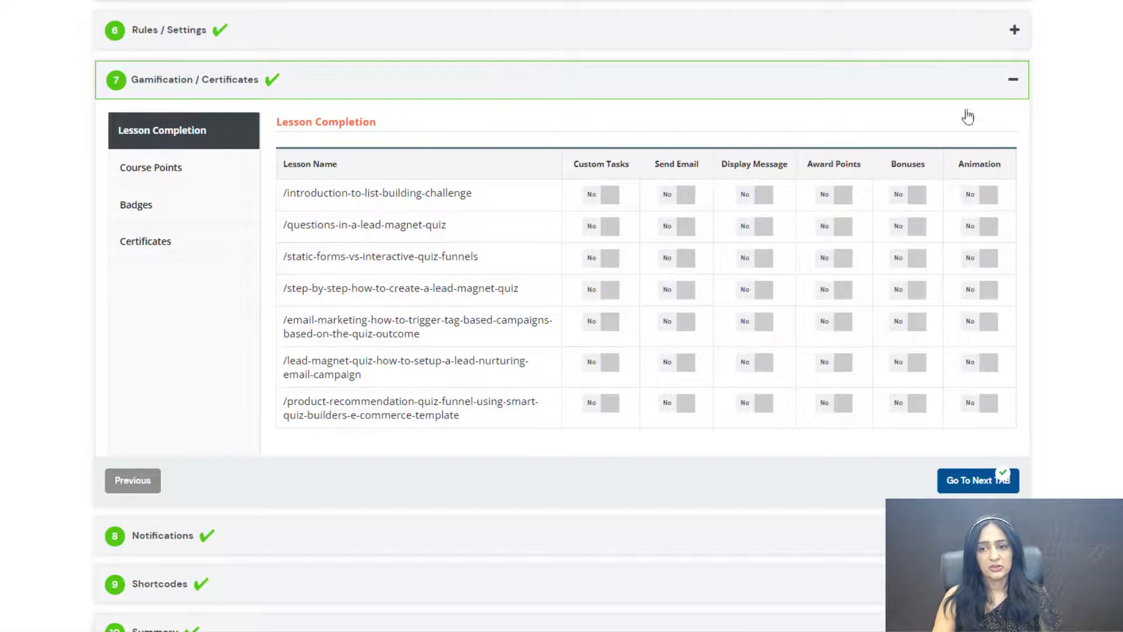
Turn on the Template2 completion animation for the introduction-to-list-building-challenge lesson, hide it after 5 seconds, and save.
left_click(988, 195)
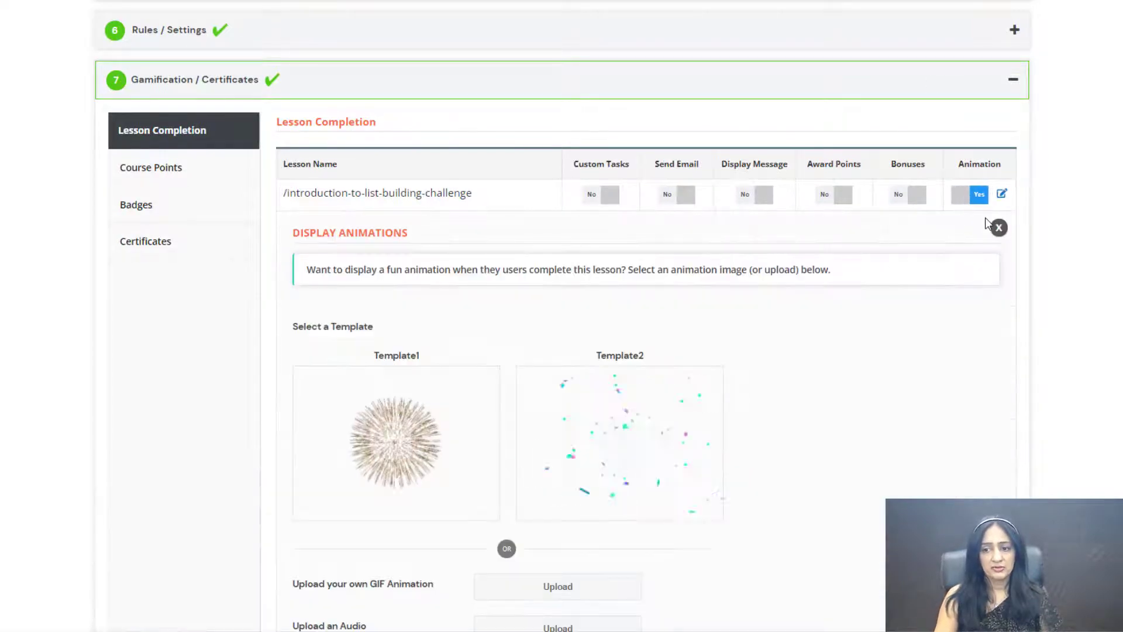
scroll(885, 491, "down", 5)
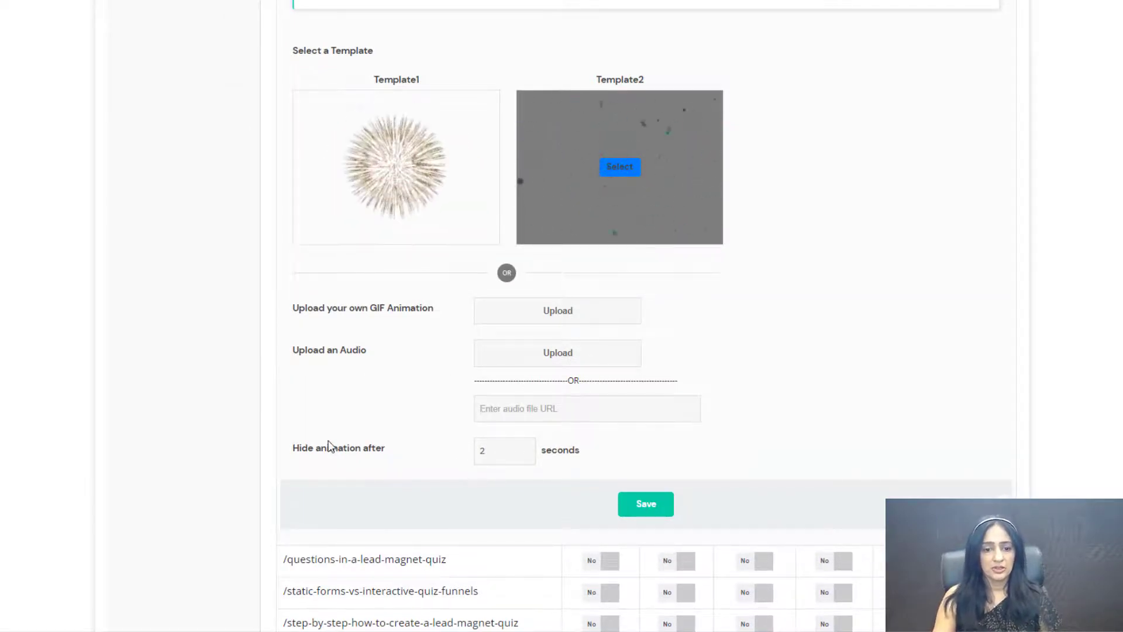
left_click_drag(489, 452, 461, 450)
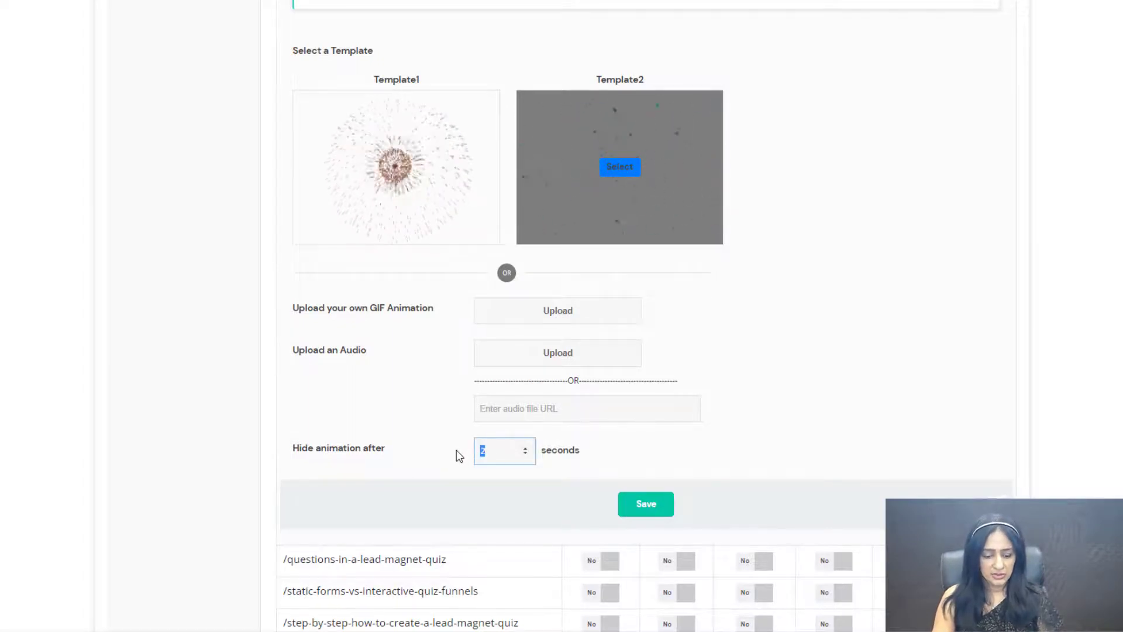
type("5")
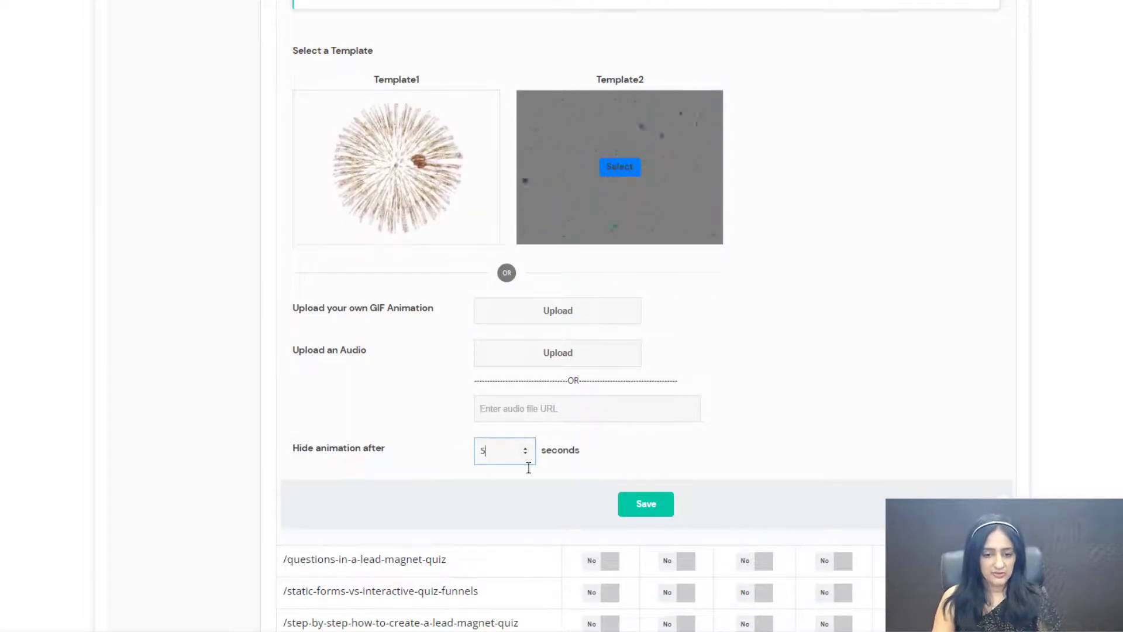
left_click(670, 506)
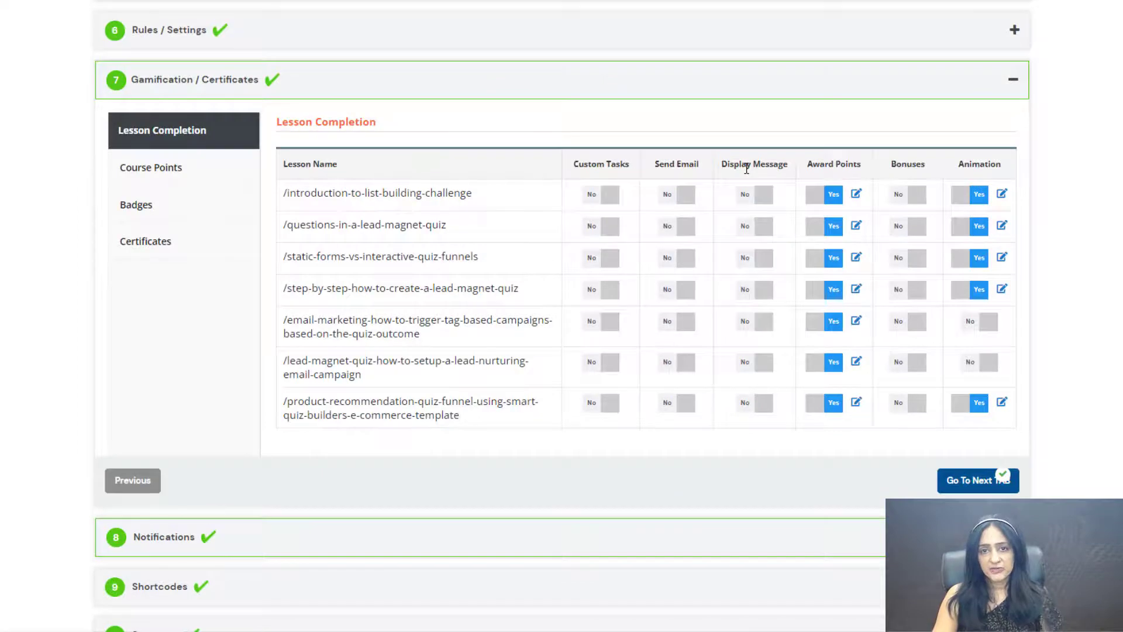
Examine the Display Message and Award Points settings for completing the introduction-to-list-building-challenge lesson.
left_click(761, 196)
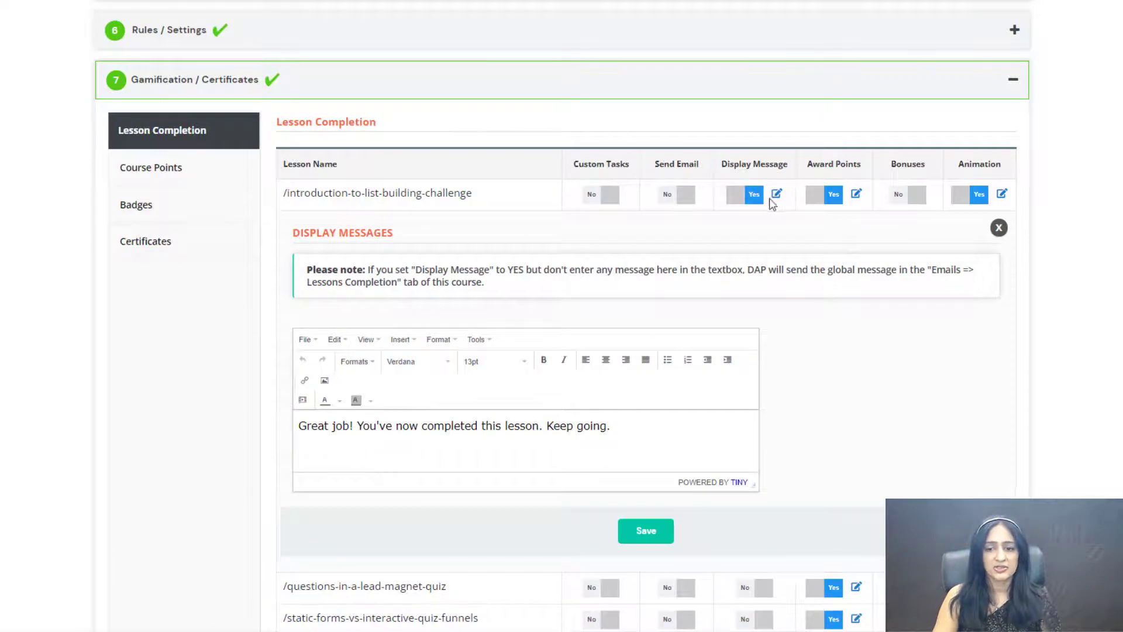
left_click(754, 196)
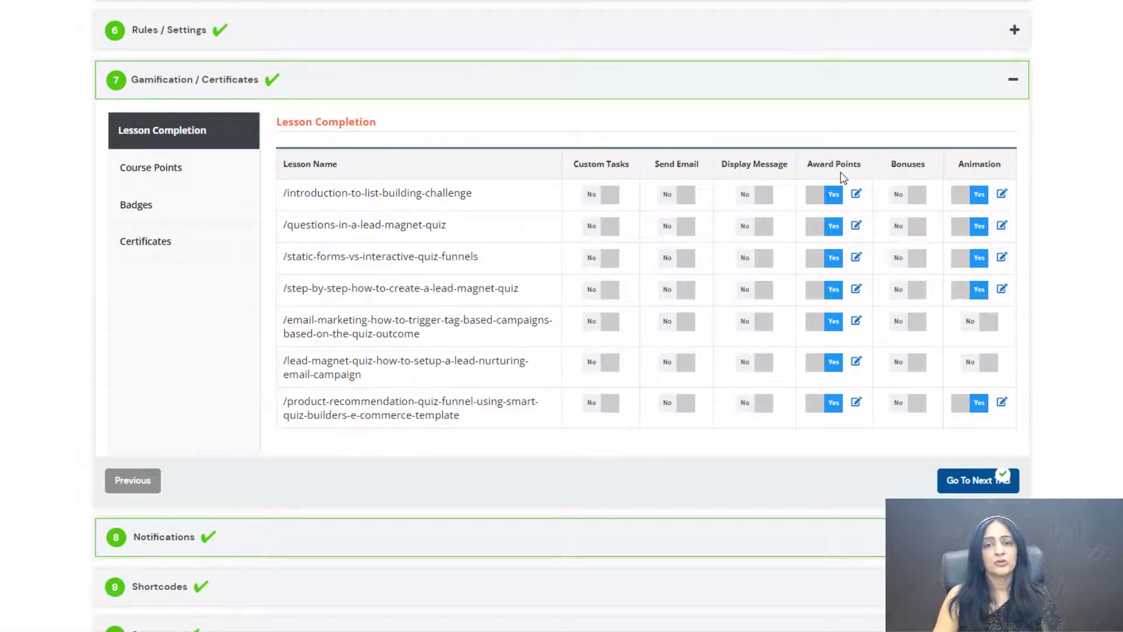
left_click(856, 194)
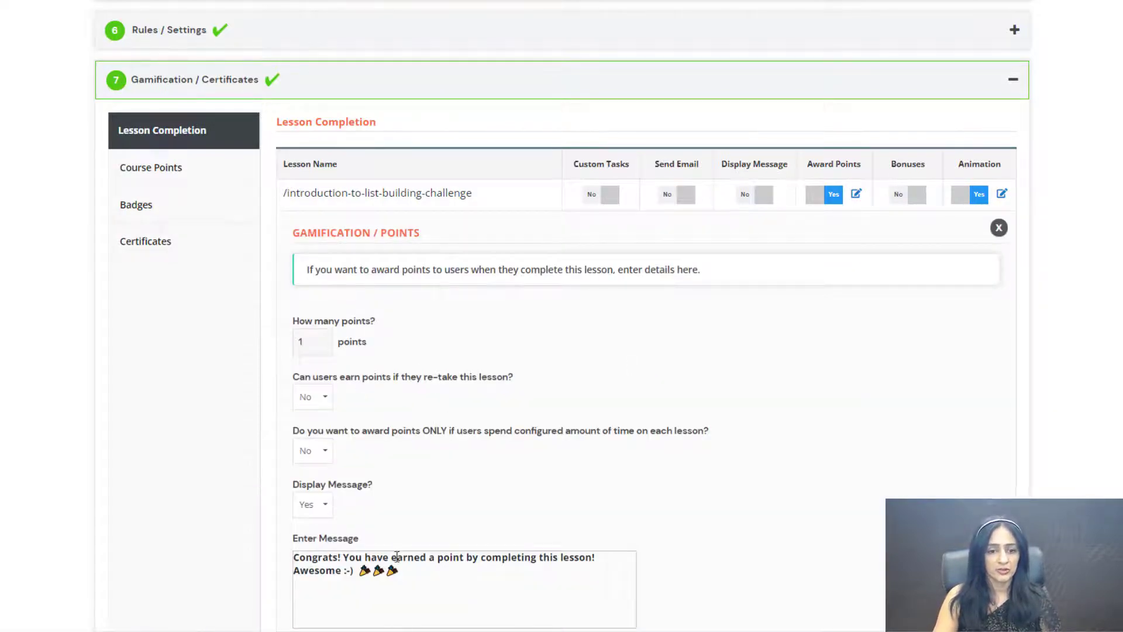
scroll(322, 205, "down", 2)
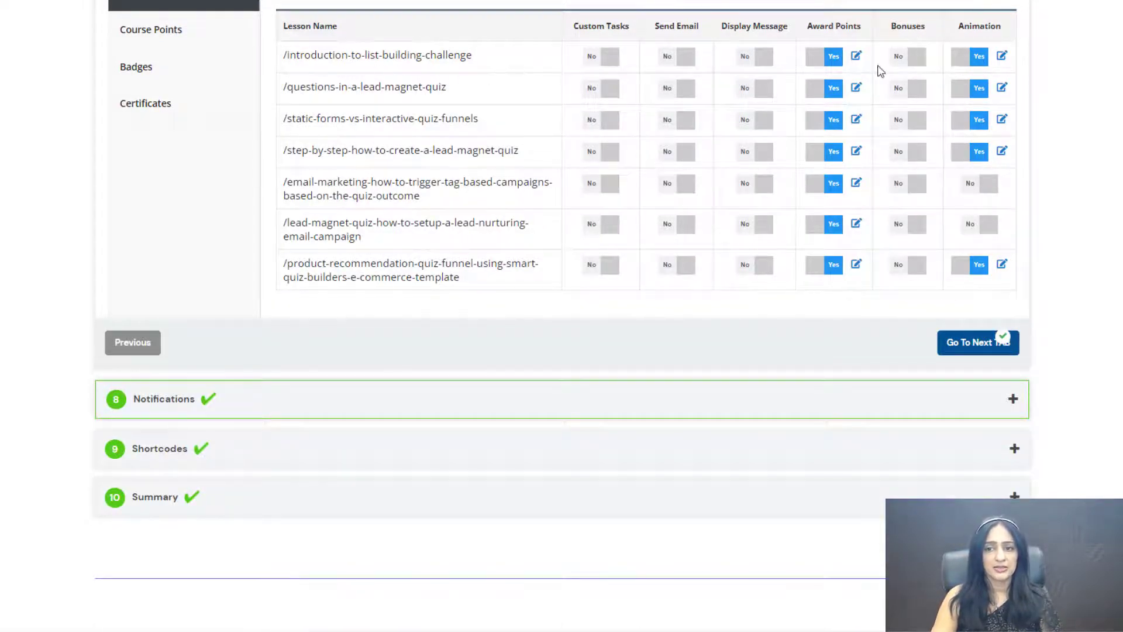
Turn on Bonuses for the introduction-to-list-building-challenge lesson and view the courses that can be given as gifts.
left_click(917, 56)
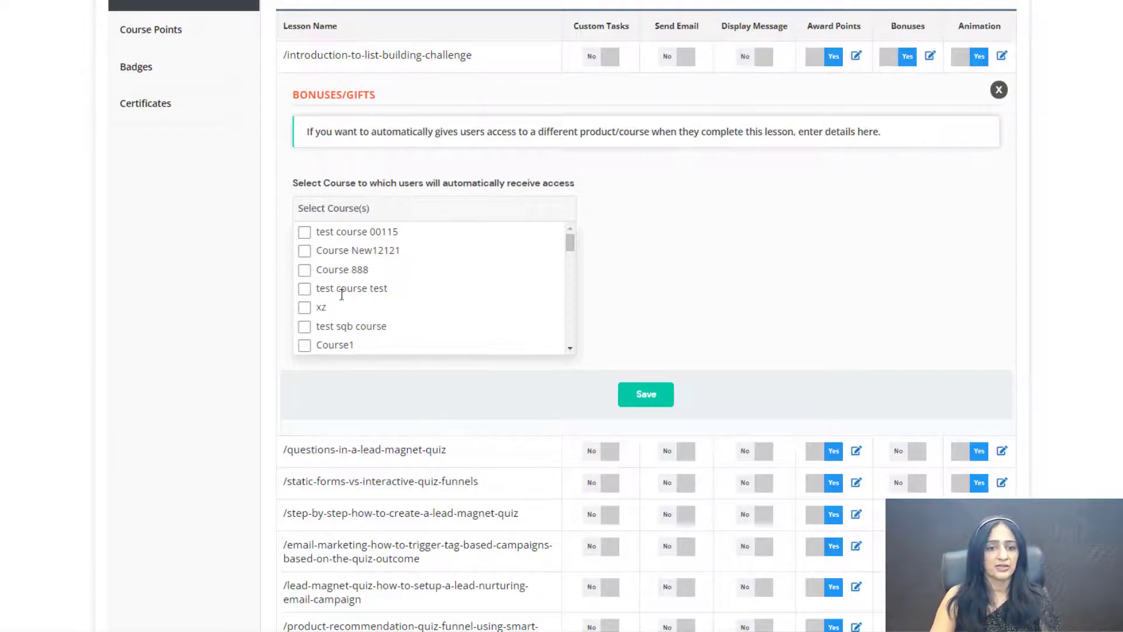
scroll(599, 178, "up", 2)
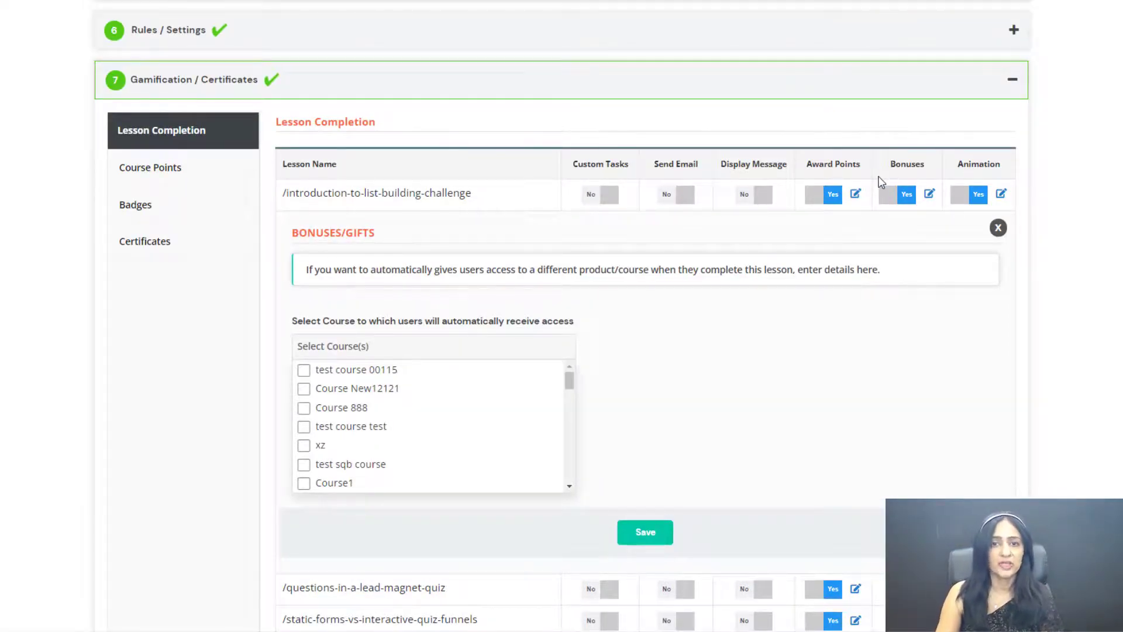
Turn on Custom Tasks for the introduction-to-list-building-challenge lesson and view the task examples.
left_click(609, 194)
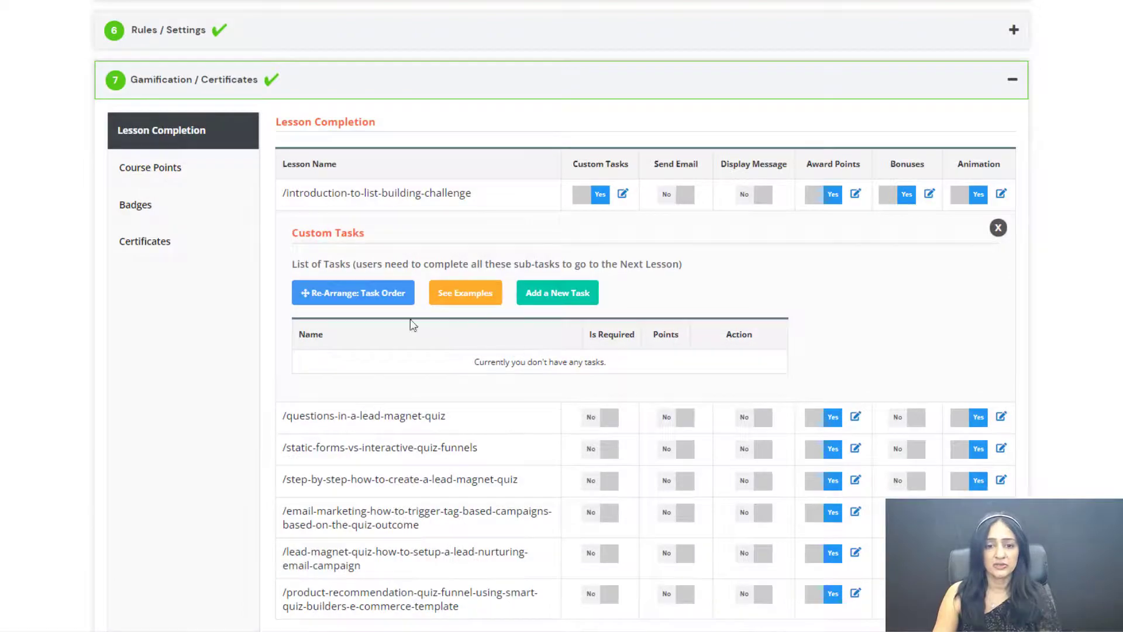
left_click(468, 295)
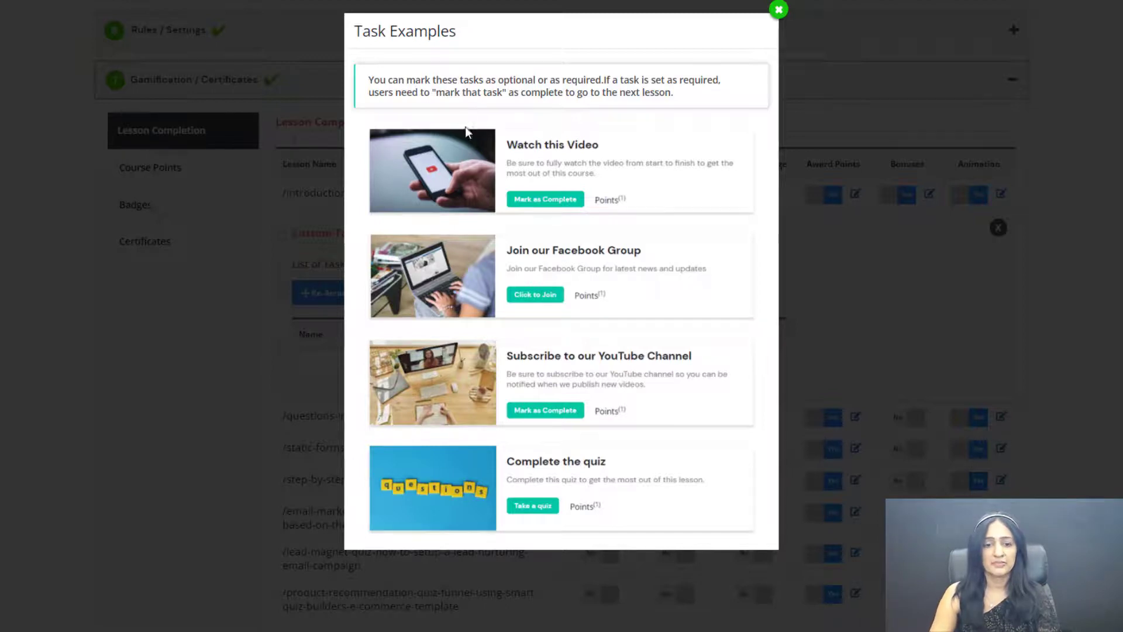
left_click(779, 11)
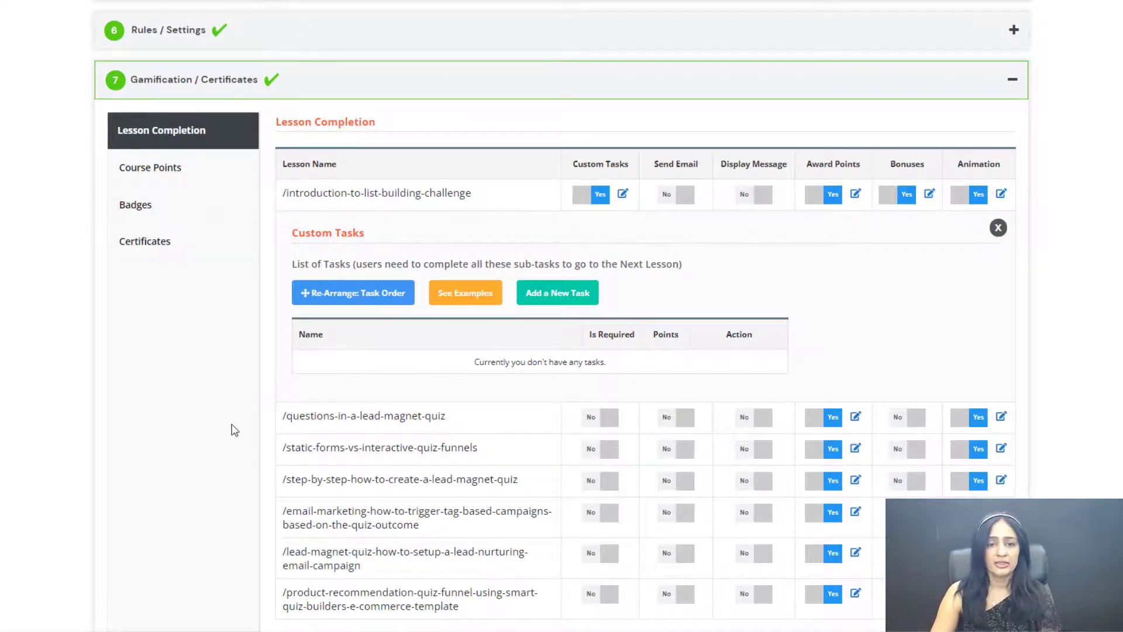
left_click(999, 227)
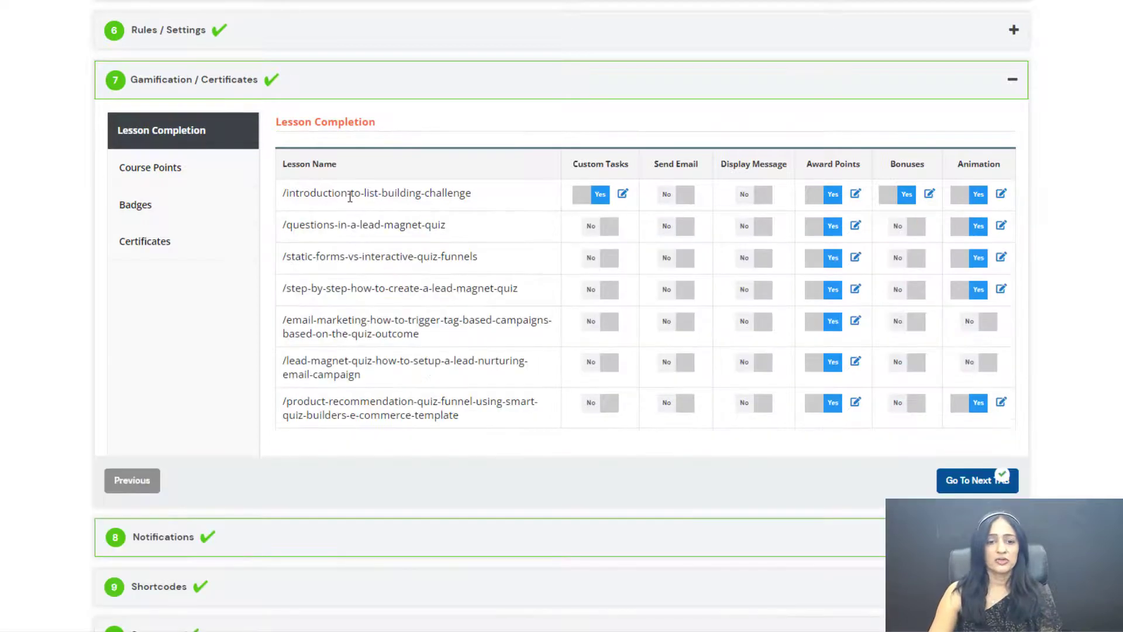
Examine the Course Points, Badges and Certificates options, including the name and design sections of a new badge.
left_click(159, 168)
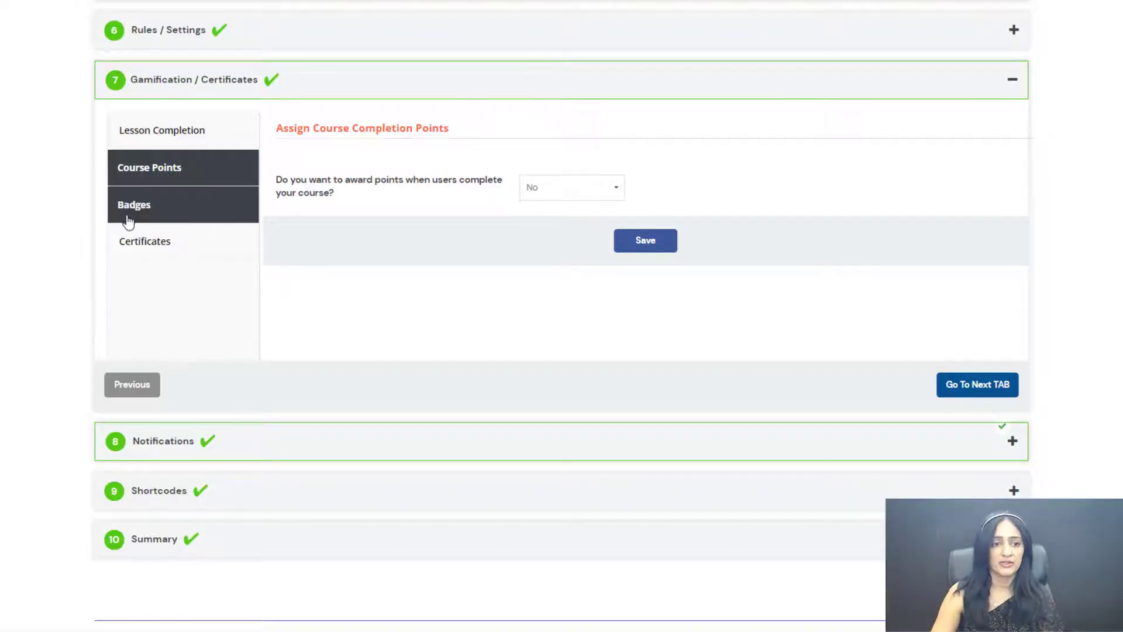
left_click(128, 218)
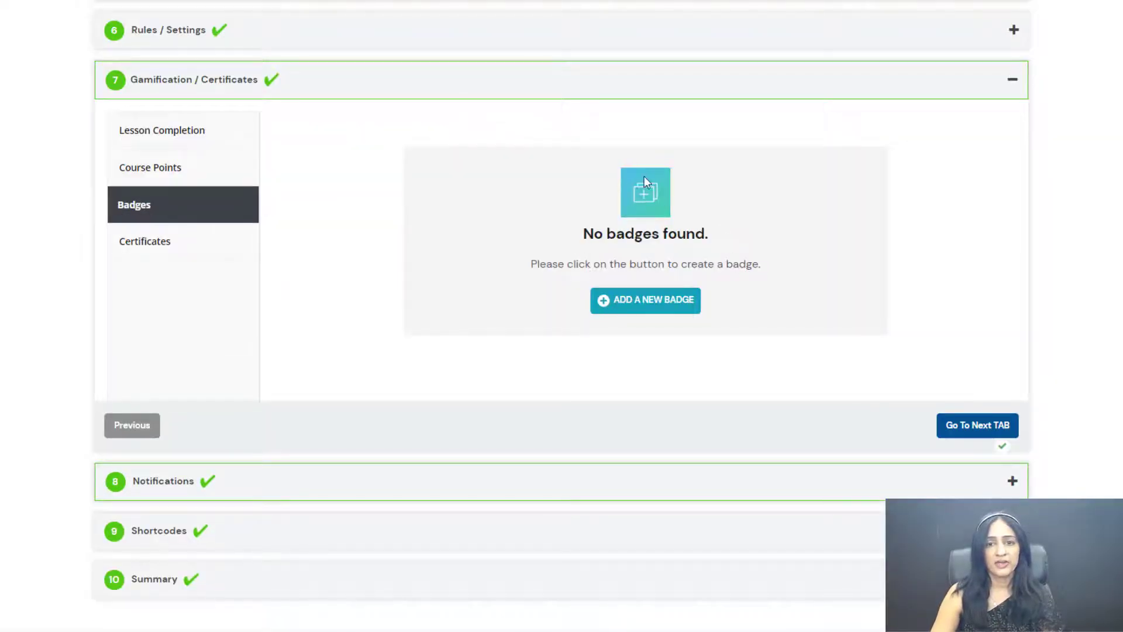
left_click(657, 301)
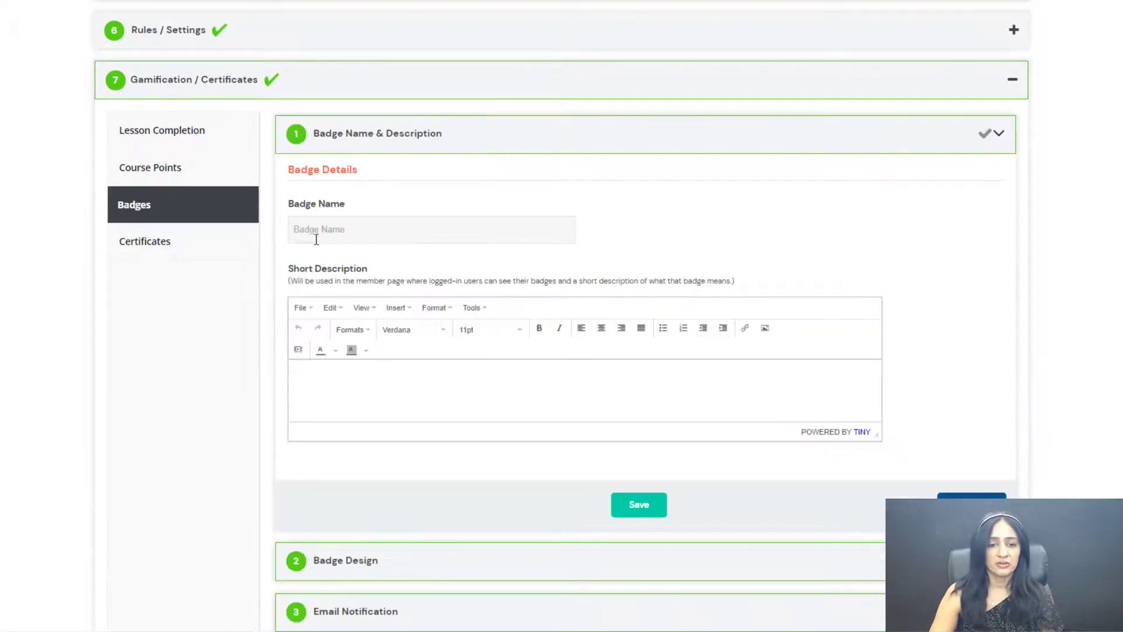
left_click(363, 560)
scroll(592, 402, "down", 2)
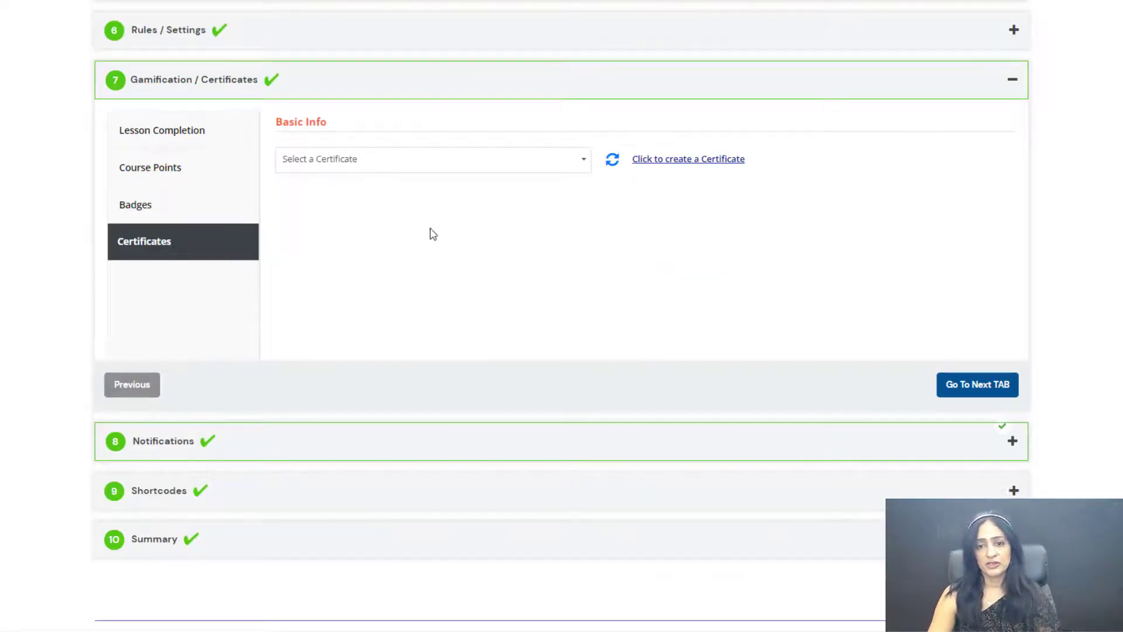
left_click(364, 164)
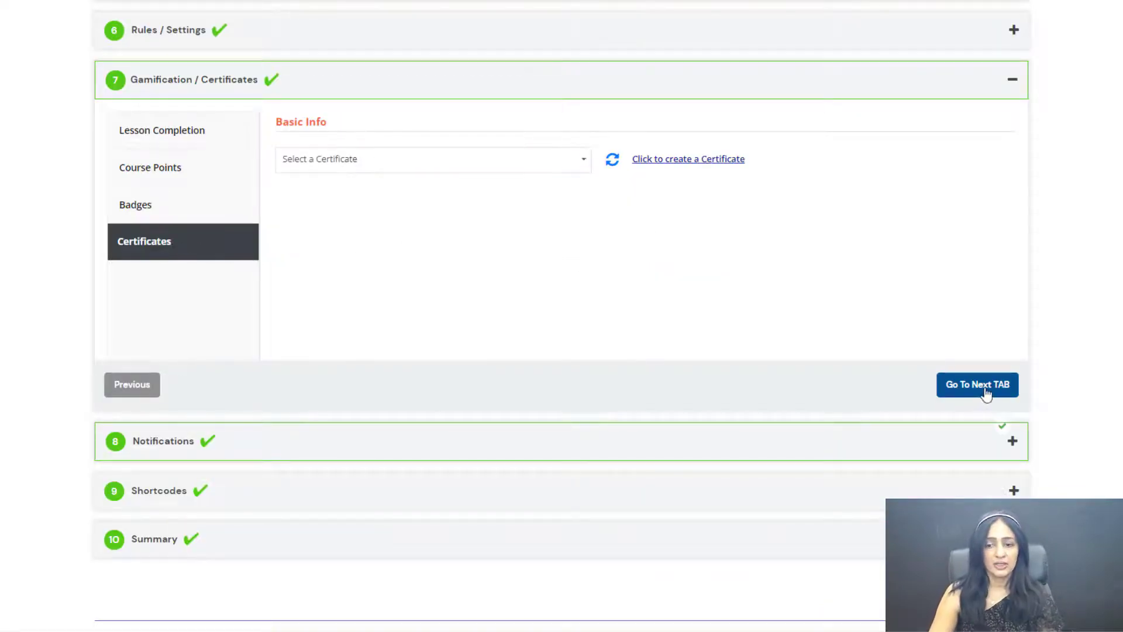
Examine the challenge's Notifications, including the welcome email's login details, the double opt-in setting, follow-up emails and course completion notification.
left_click(986, 390)
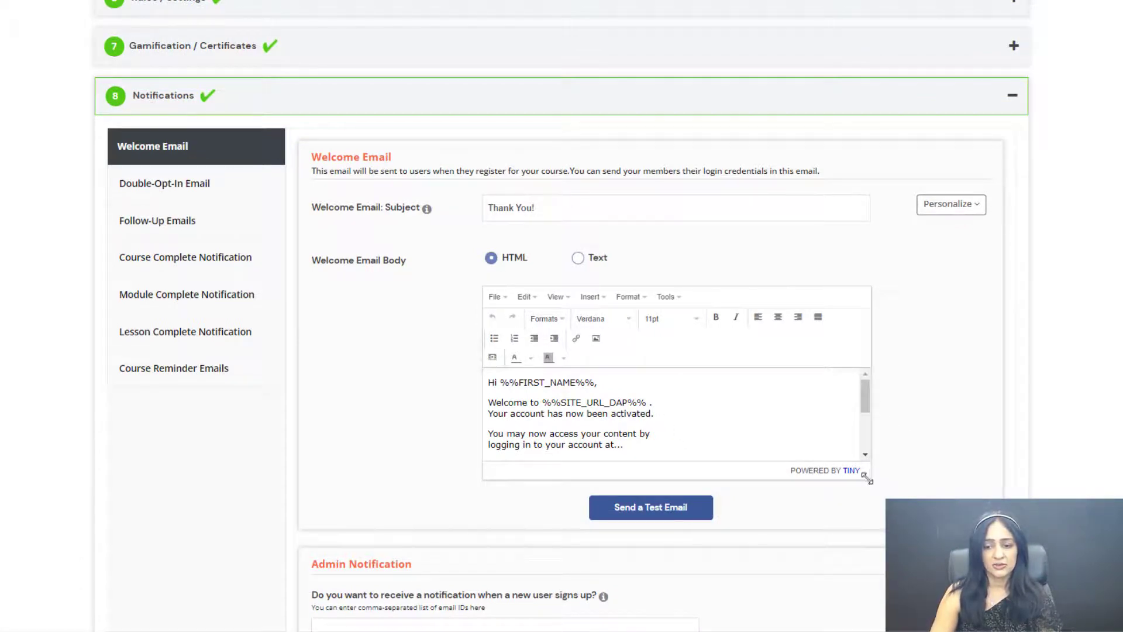
left_click_drag(866, 478, 939, 571)
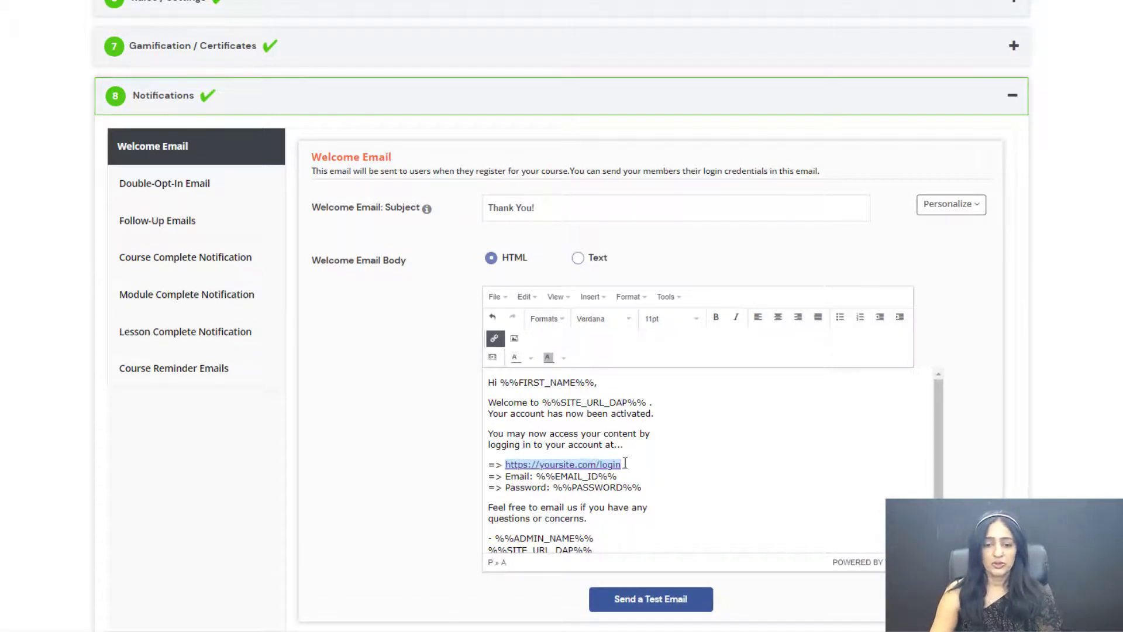
left_click_drag(649, 486, 447, 482)
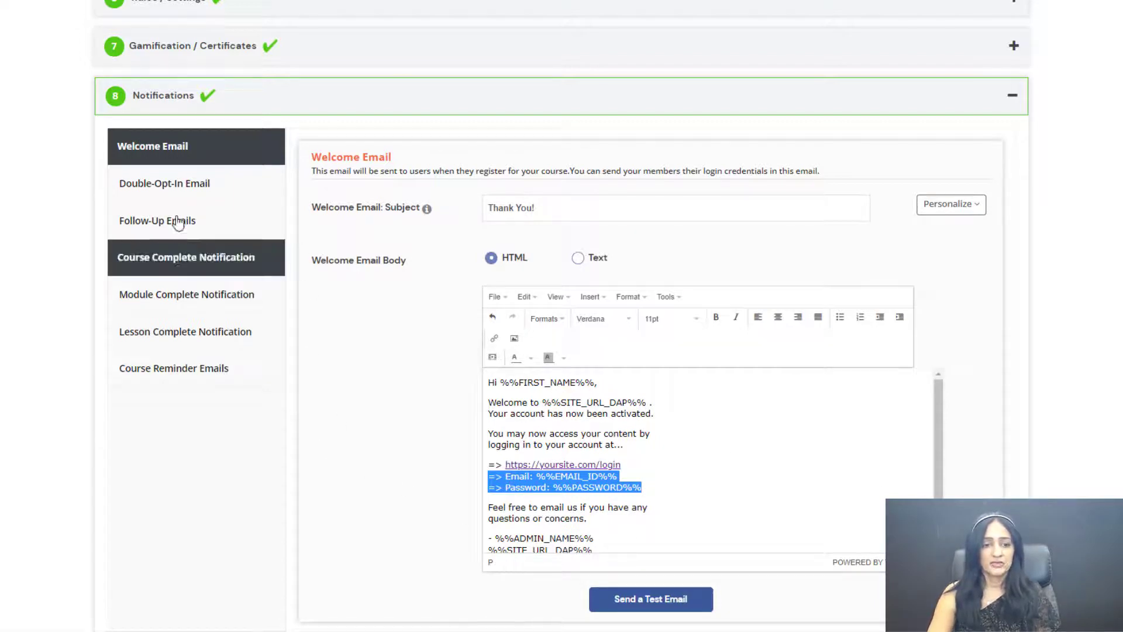
left_click(206, 184)
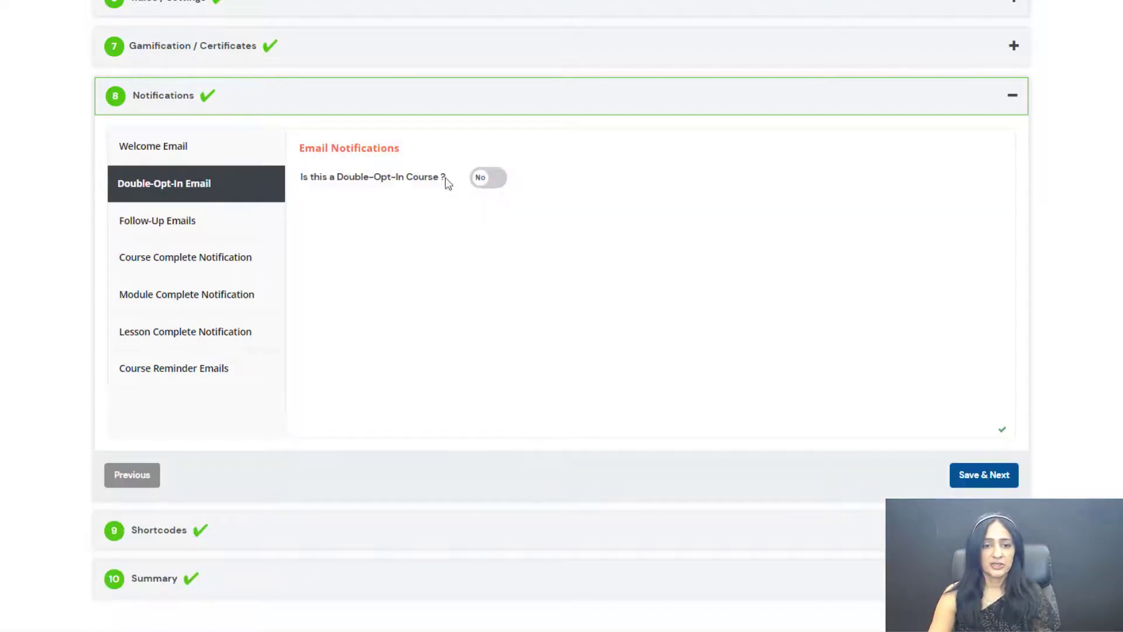
left_click(220, 220)
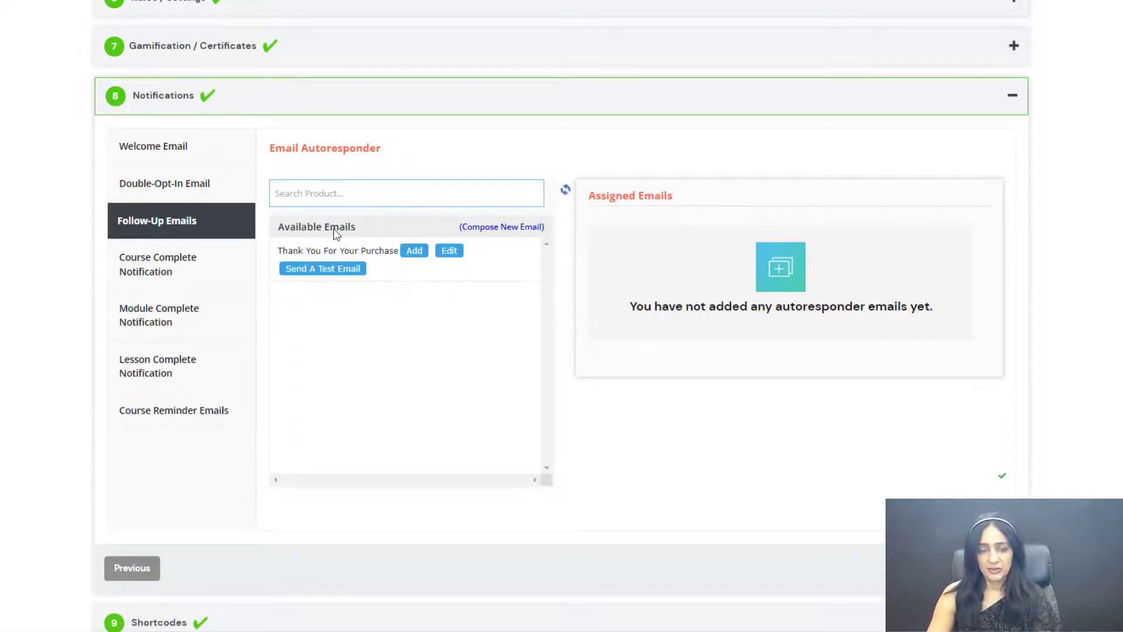
left_click(167, 264)
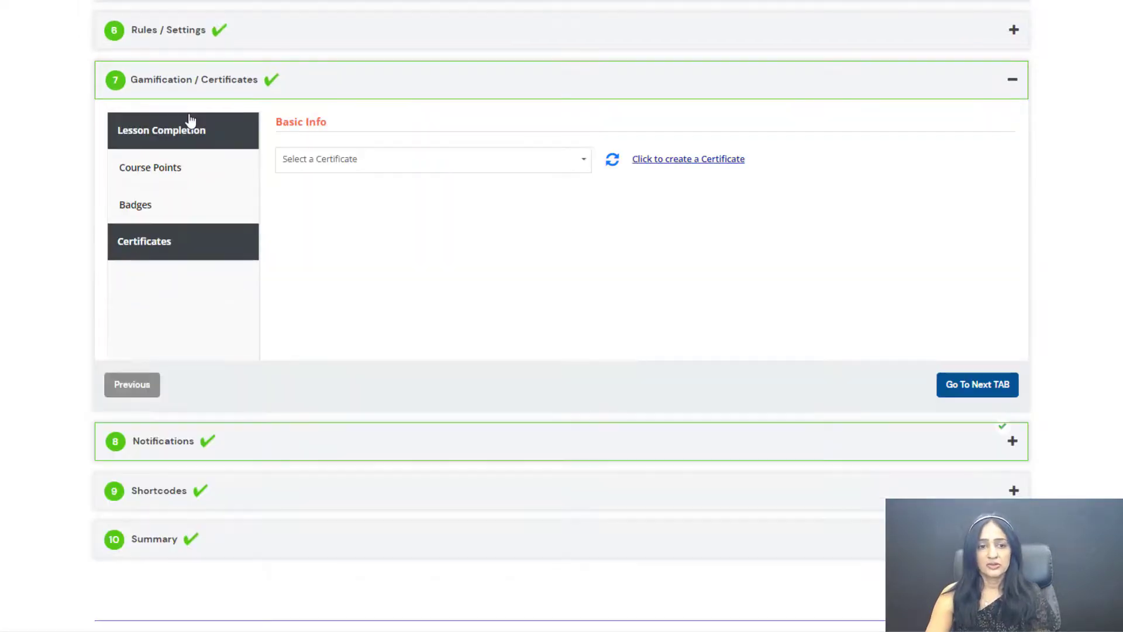
Examine the Lesson Completion options and the course complete and lesson complete messages in the challenge's Notifications.
left_click(187, 127)
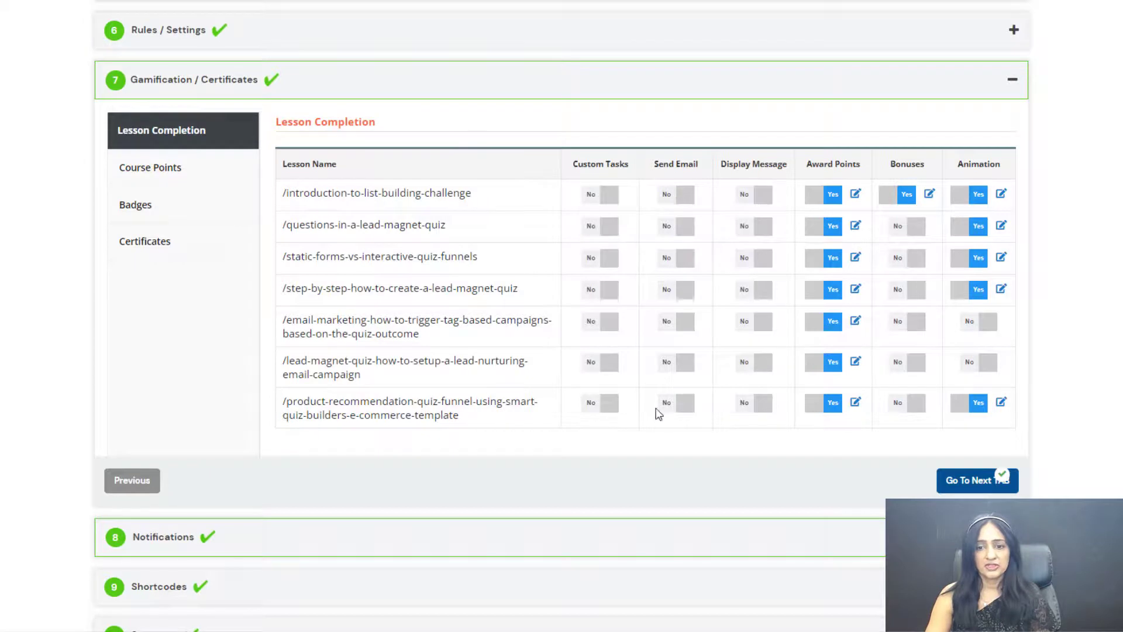
left_click(201, 537)
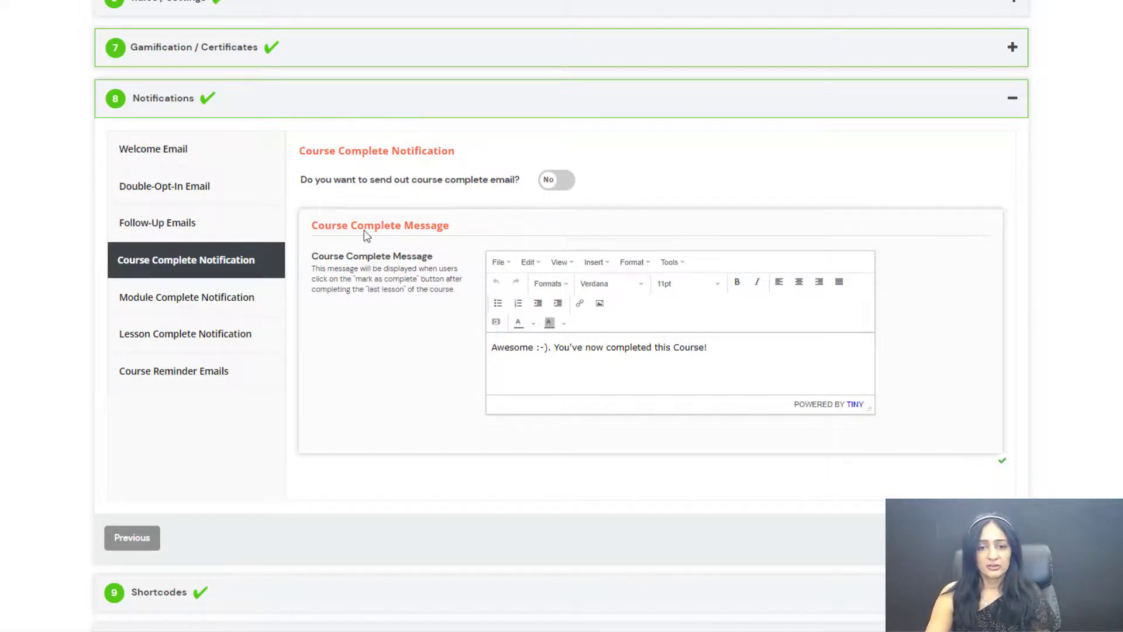
left_click_drag(732, 352, 473, 346)
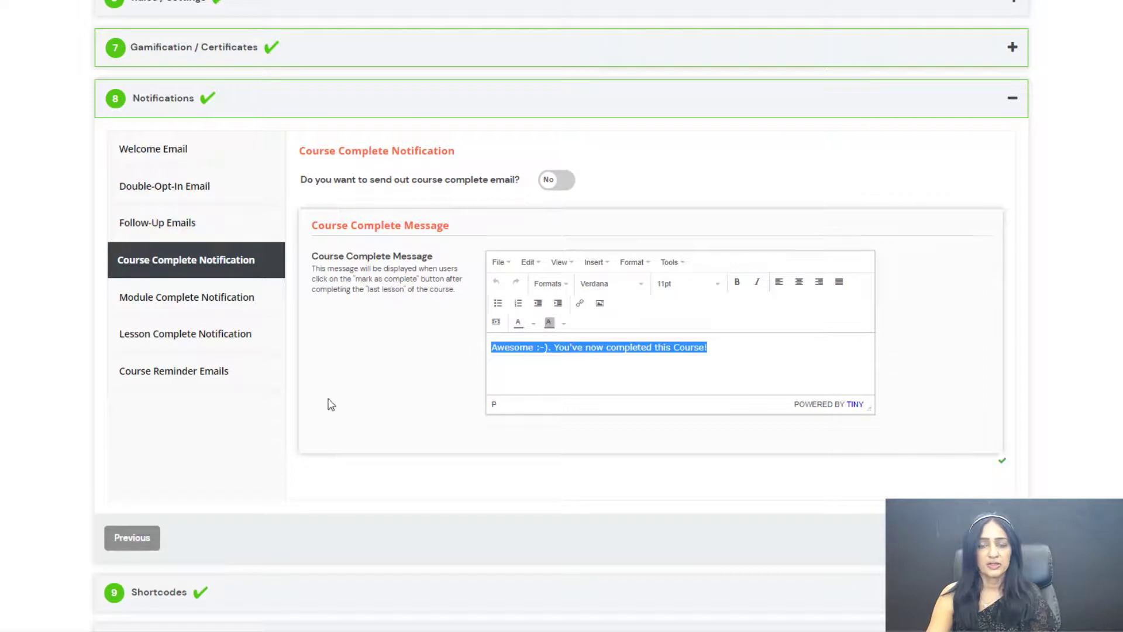
left_click(278, 337)
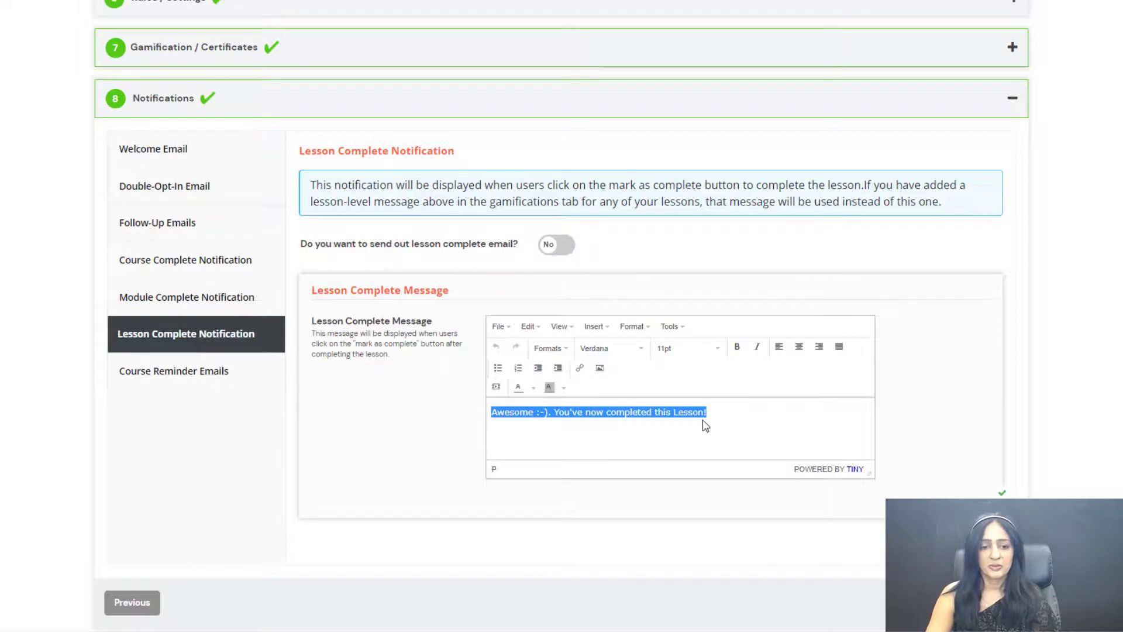
left_click(188, 385)
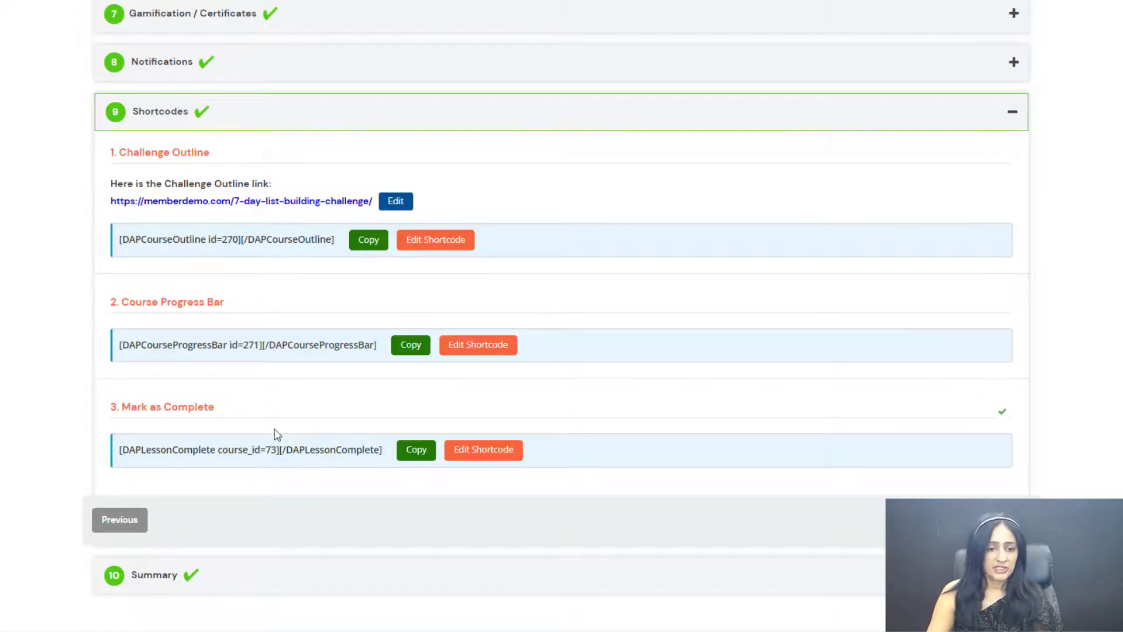
Review the challenge's Shortcodes and Summary sections and view its lessons on the 7 Day List Building Challenge outline page.
scroll(276, 434, "up", 2)
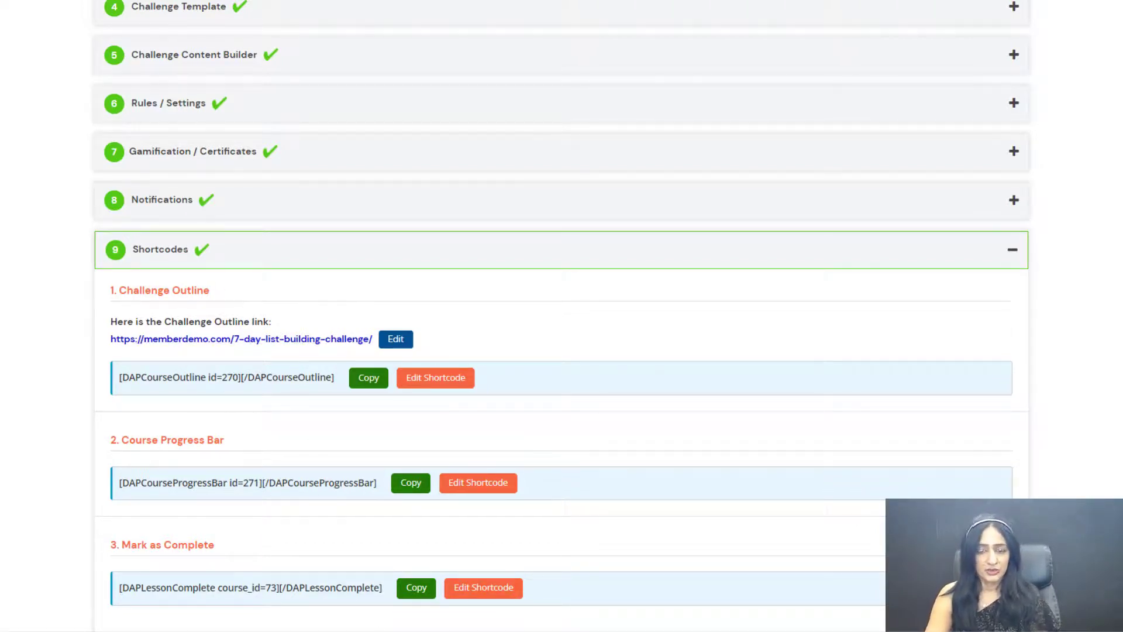
scroll(562, 316, "down", 1)
left_click(1002, 588)
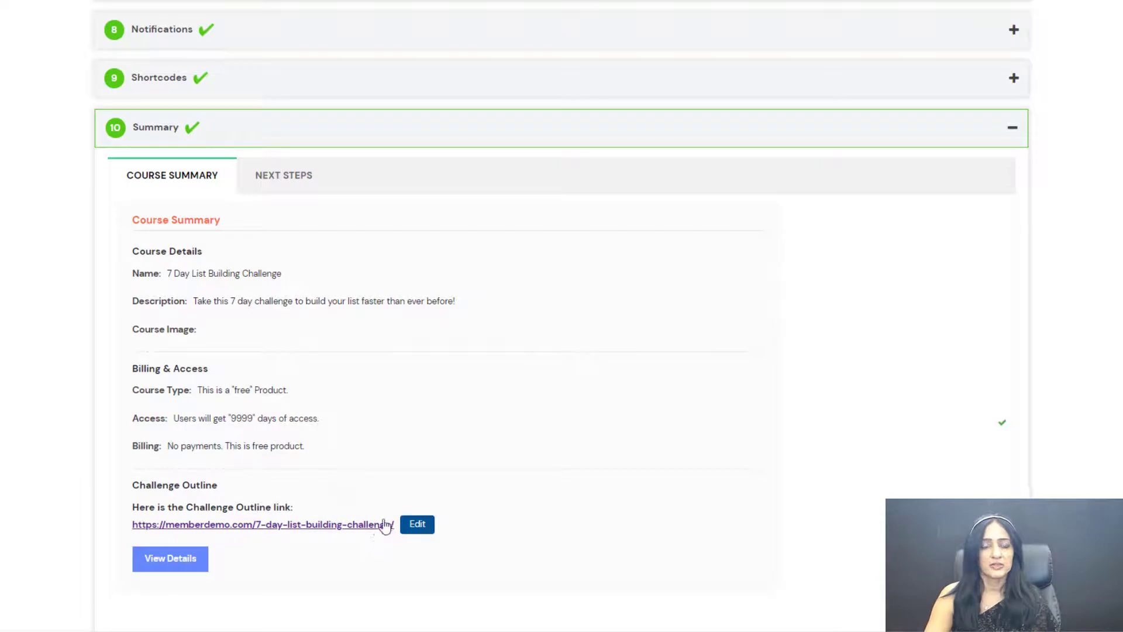
key("ctrl+Tab")
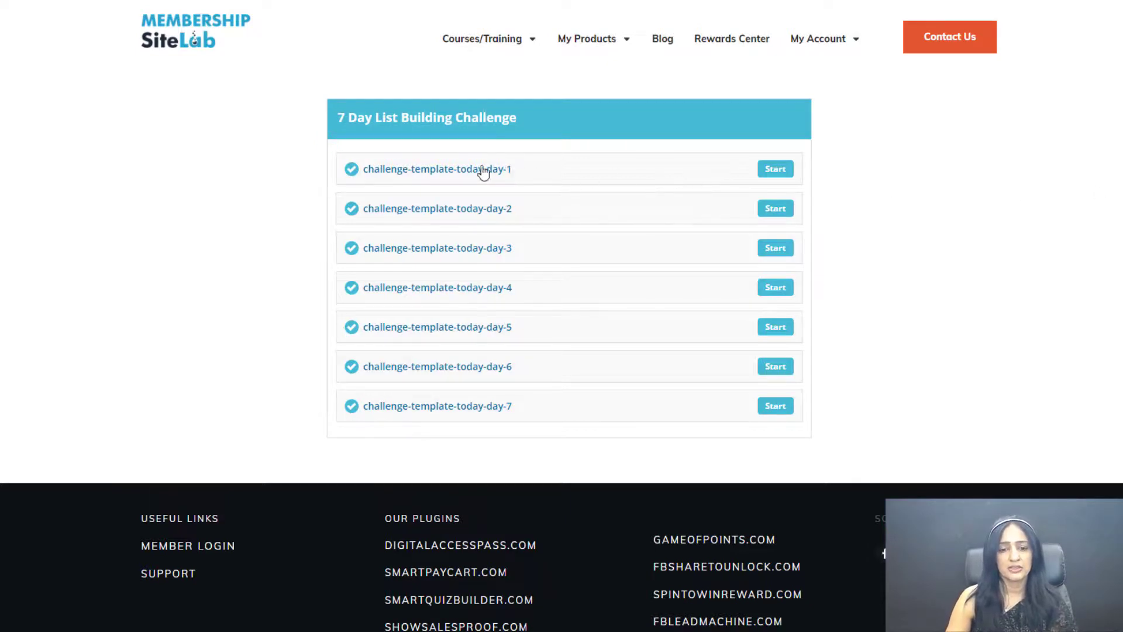
left_click(500, 174)
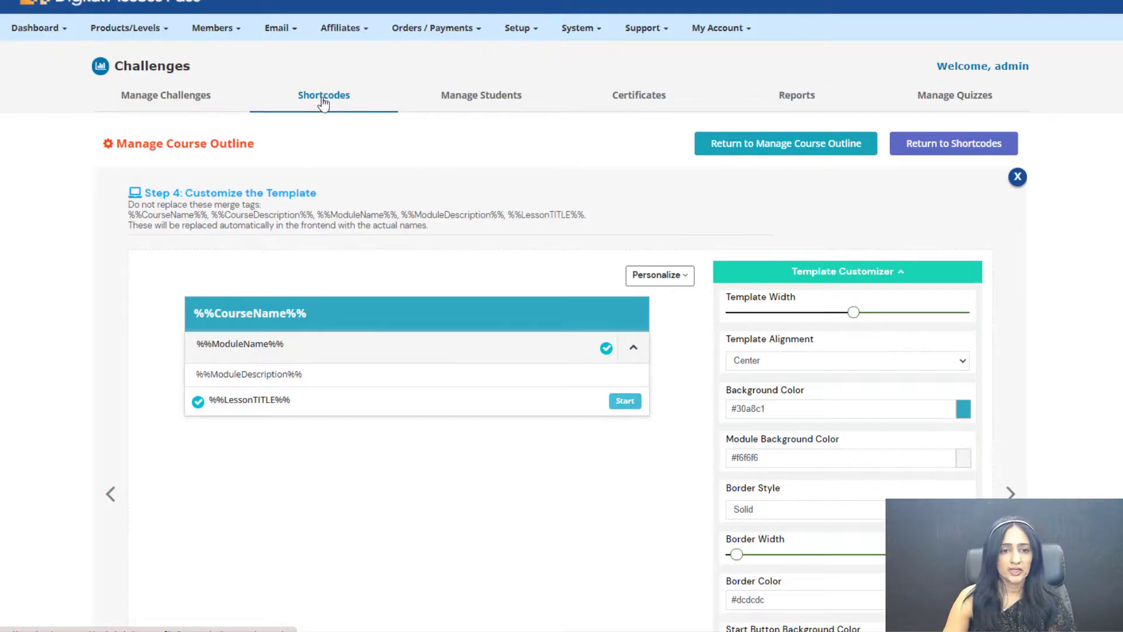
Open the List Building Challenge course outline with ID 268 for editing from the course outline shortcodes.
left_click(1009, 146)
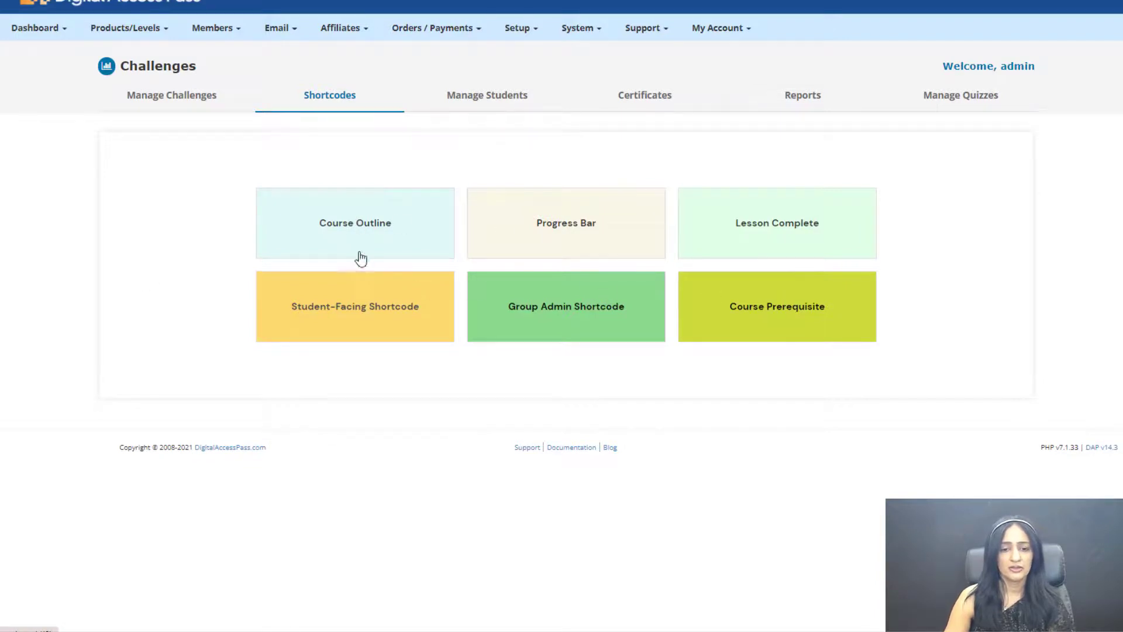
left_click(351, 228)
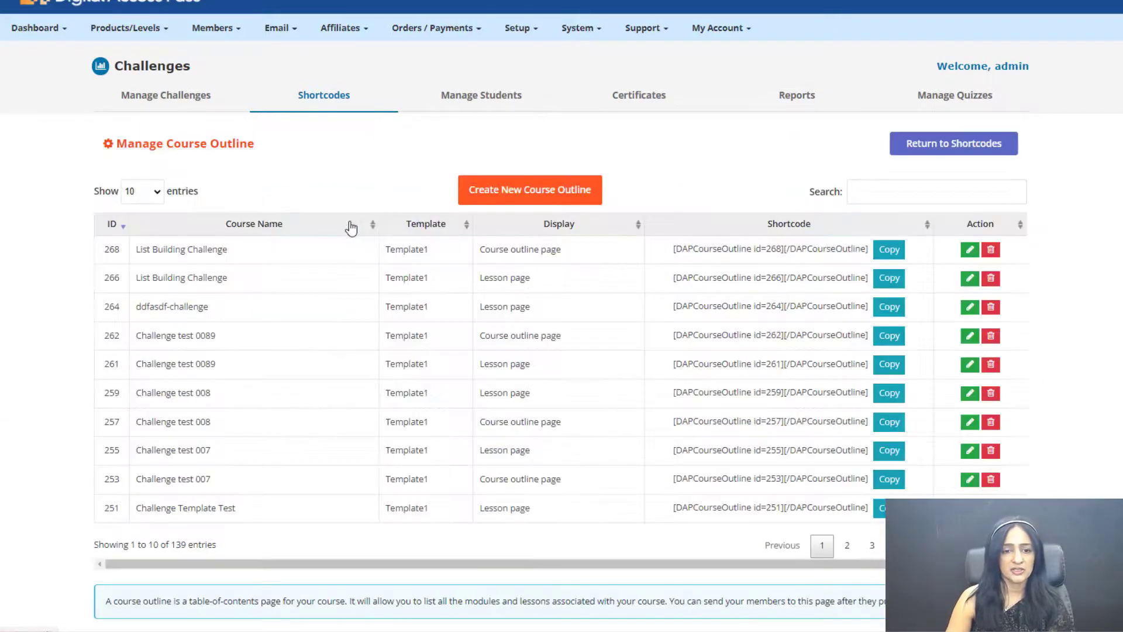
left_click(970, 250)
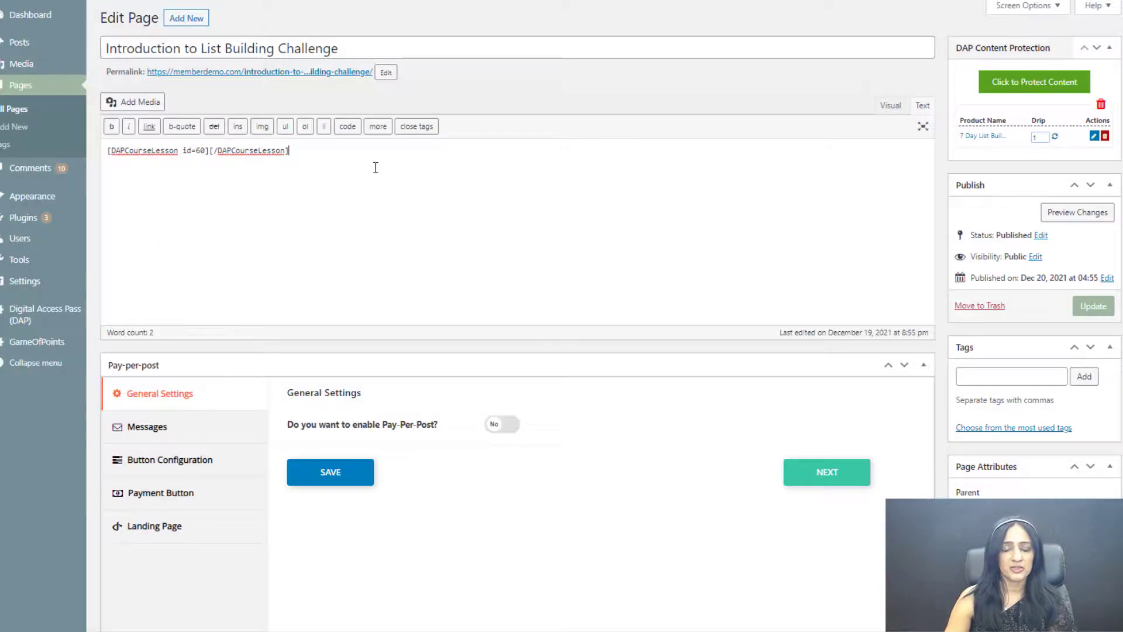
Remove the DAPCourseLesson shortcode from the Introduction to List Building Challenge page and paste it back into the content.
key("ctrl+a")
key("ctrl+c")
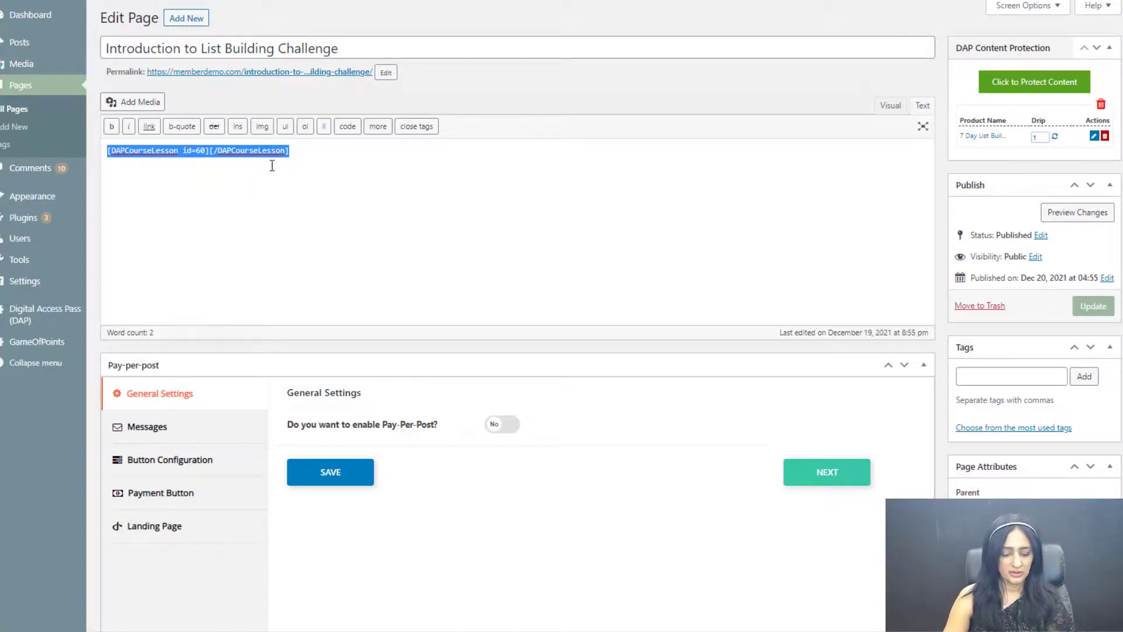
key("BackSpace")
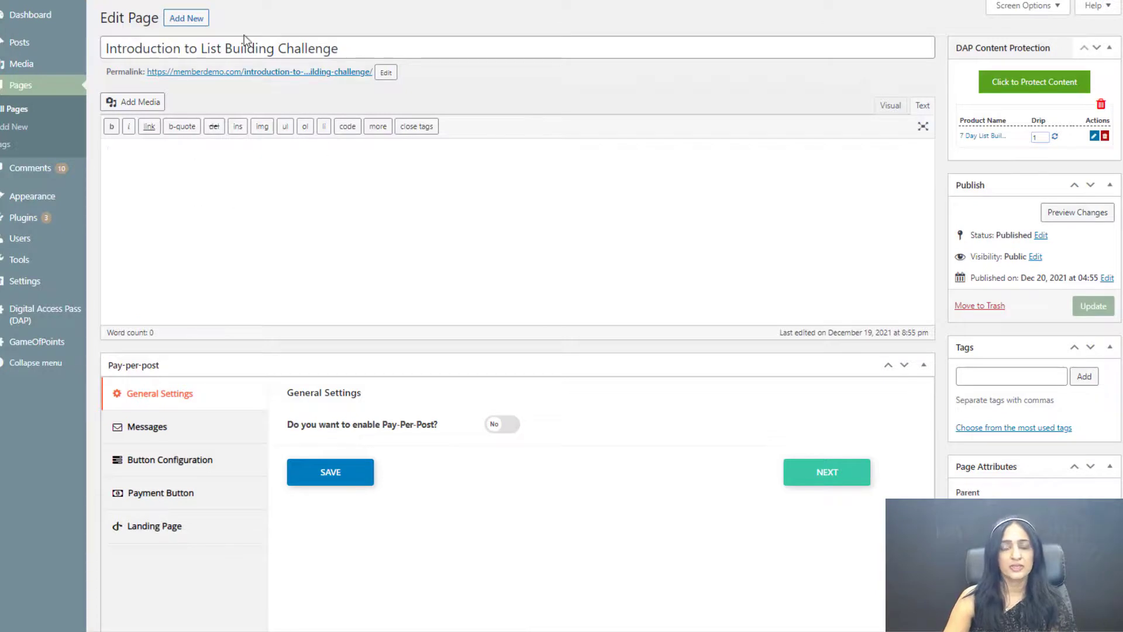
key("ctrl+v")
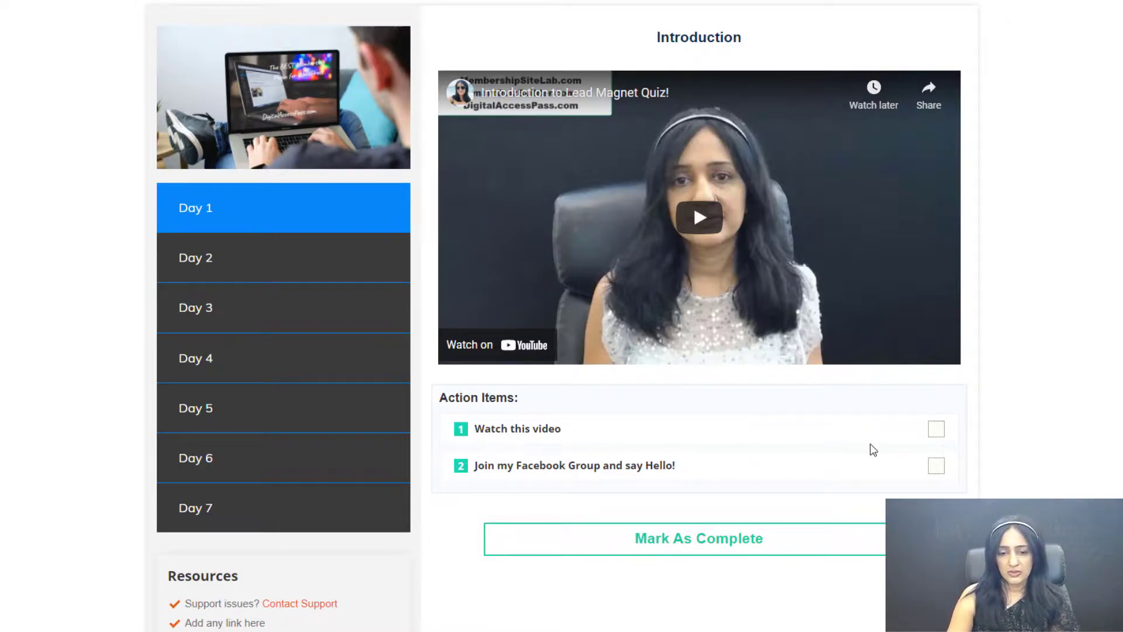
Complete the Day 1 Introduction lesson with "Watch this video" ticked and try to go on to the next lesson.
left_click(936, 432)
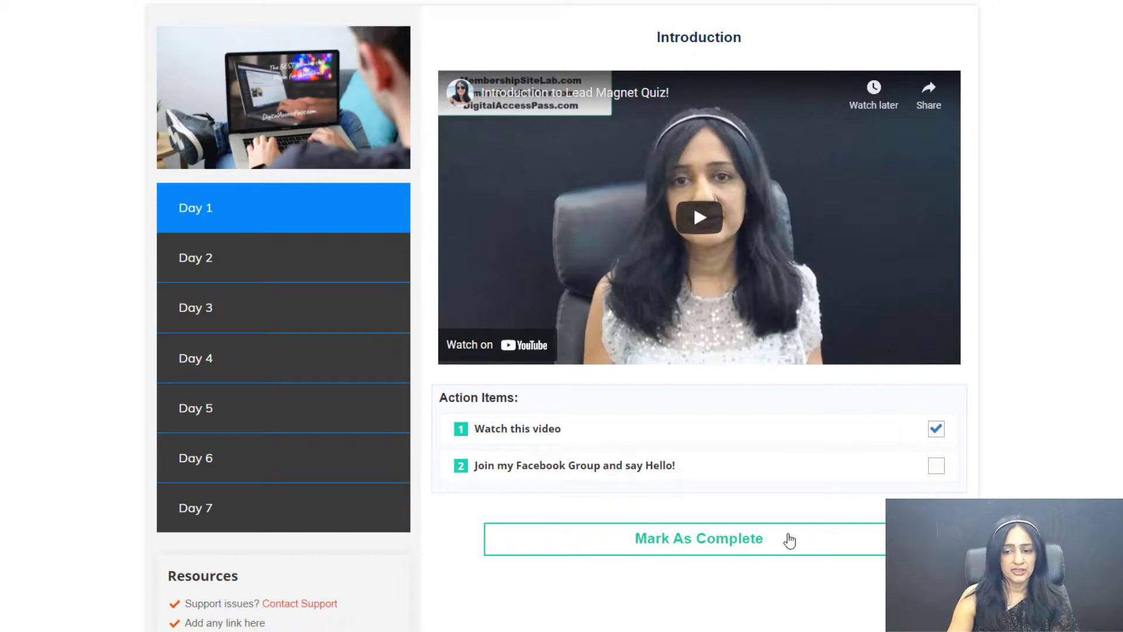
left_click(722, 547)
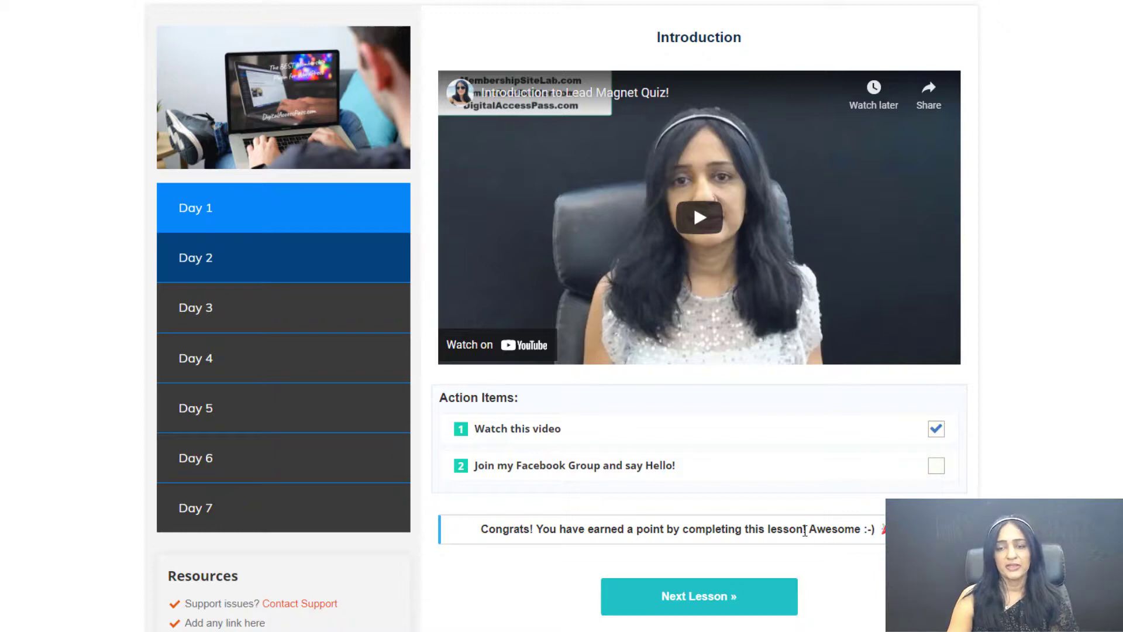
left_click(696, 606)
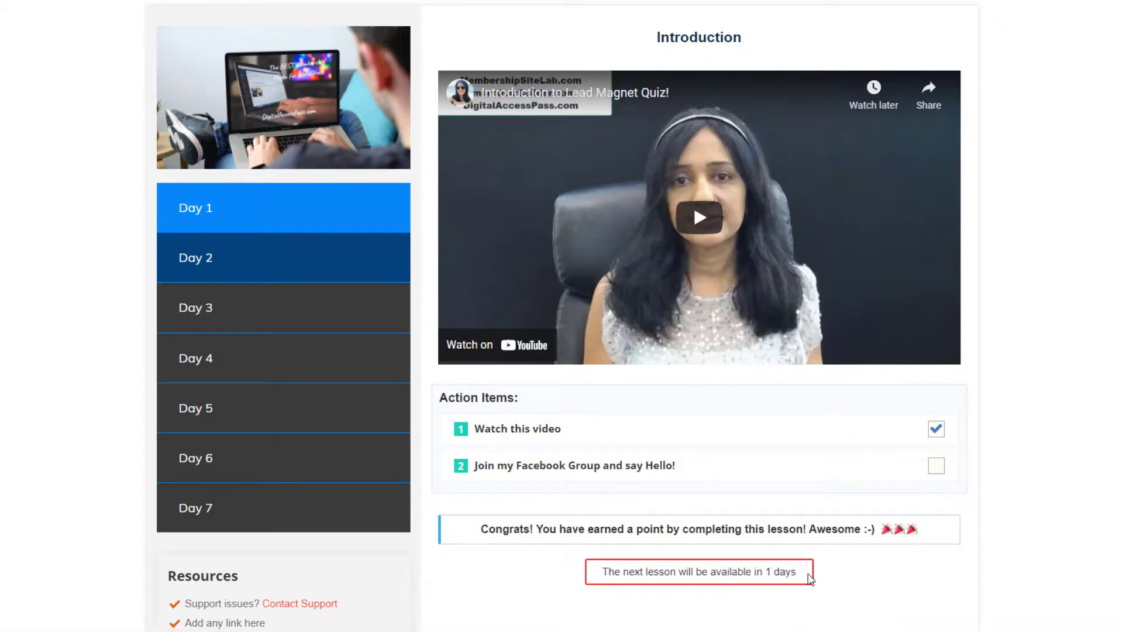
left_click_drag(697, 572, 794, 573)
left_click(647, 587)
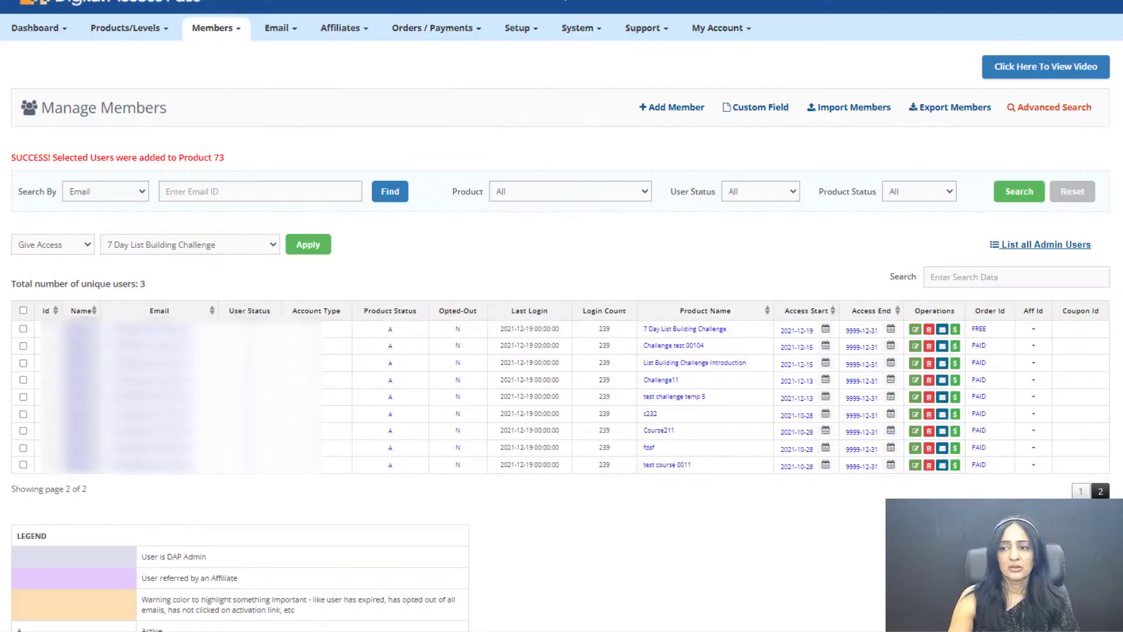
Set the member's access start date for the 7 Day List Building Challenge to 2021-12-01 and save the update.
left_click(214, 30)
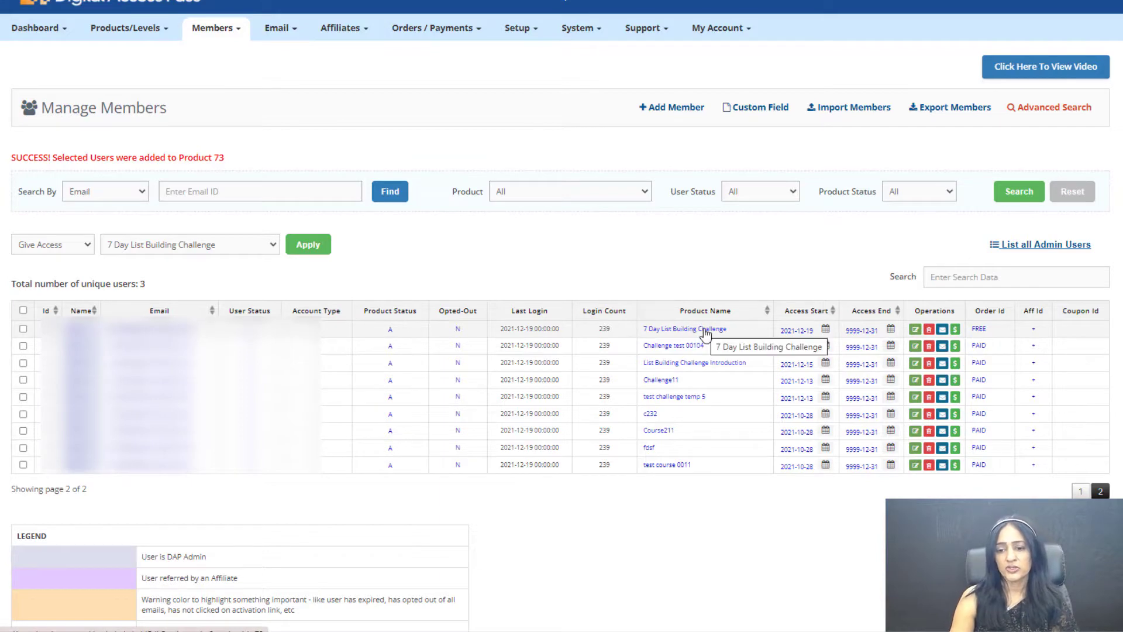
left_click(806, 333)
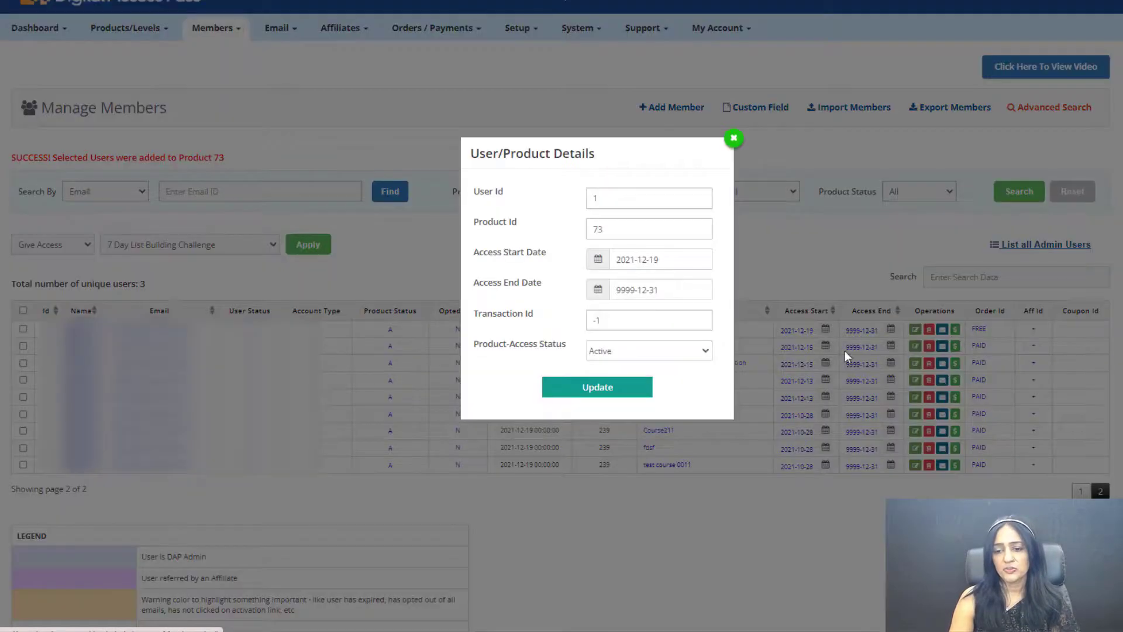
left_click(669, 263)
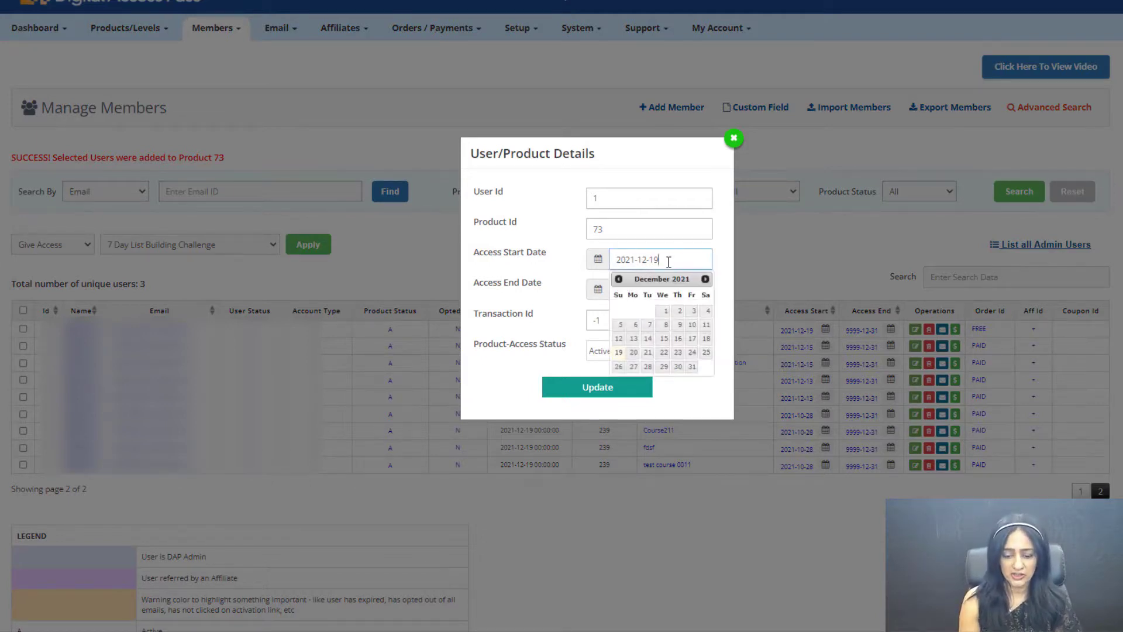
key("BackSpace")
key("BackSpace")
type("01")
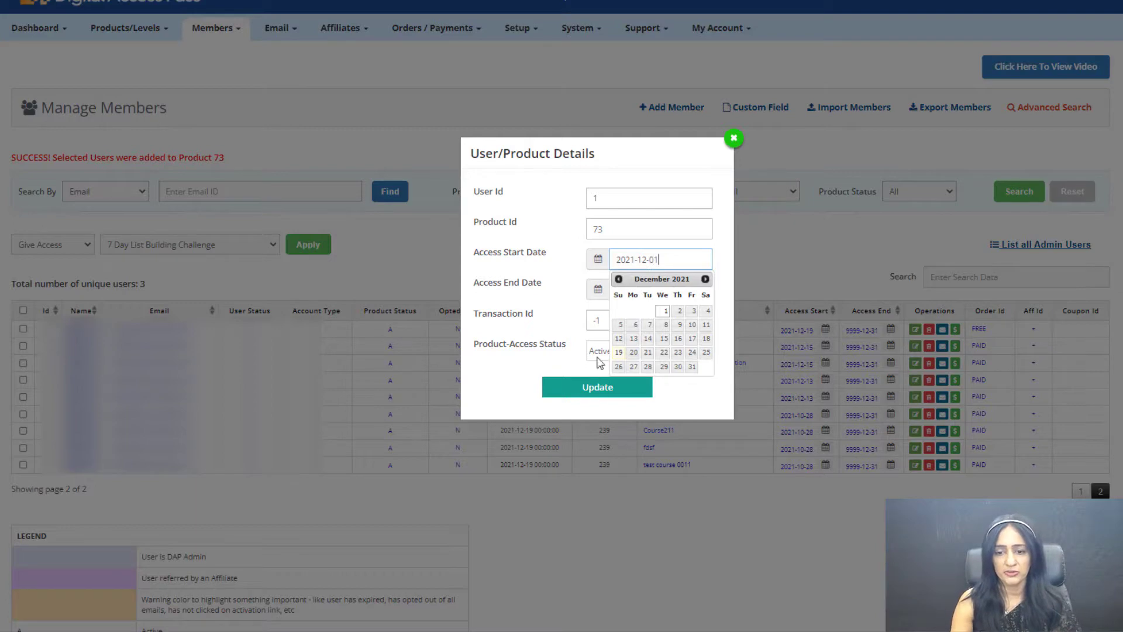
left_click(588, 383)
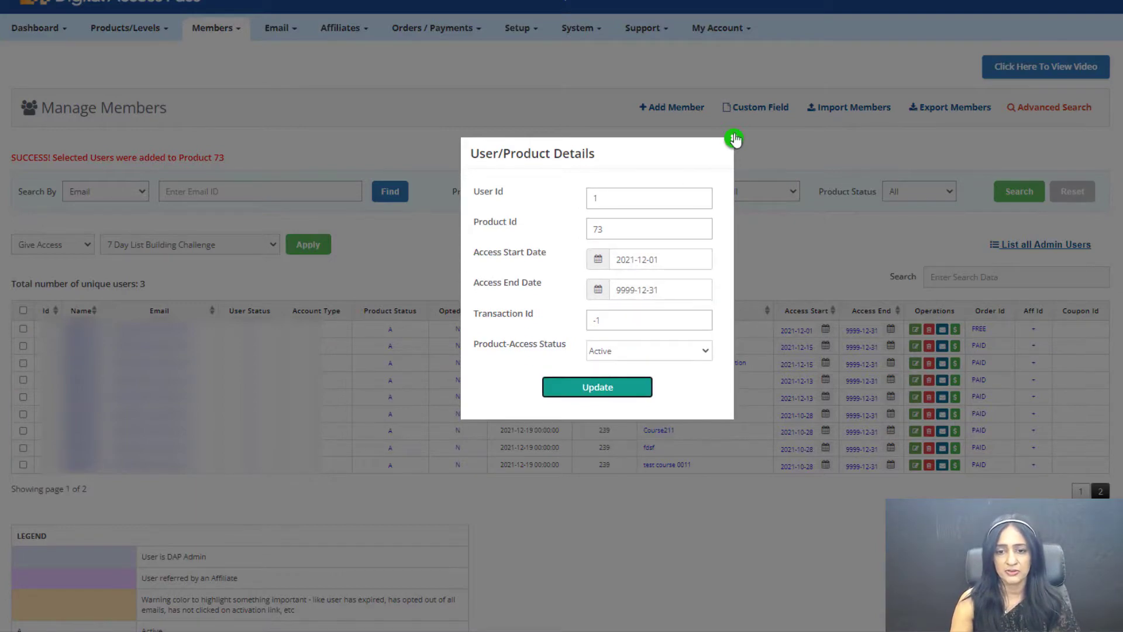
left_click(733, 138)
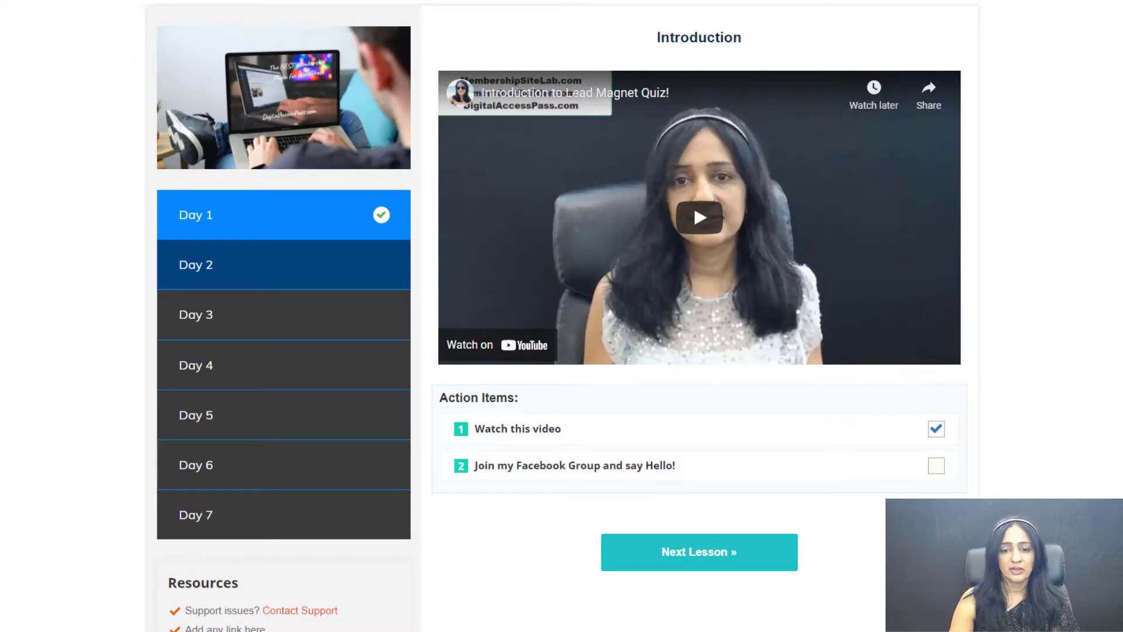
Go on to the Day 2 lesson and mark it as complete with both action items ticked.
left_click(709, 564)
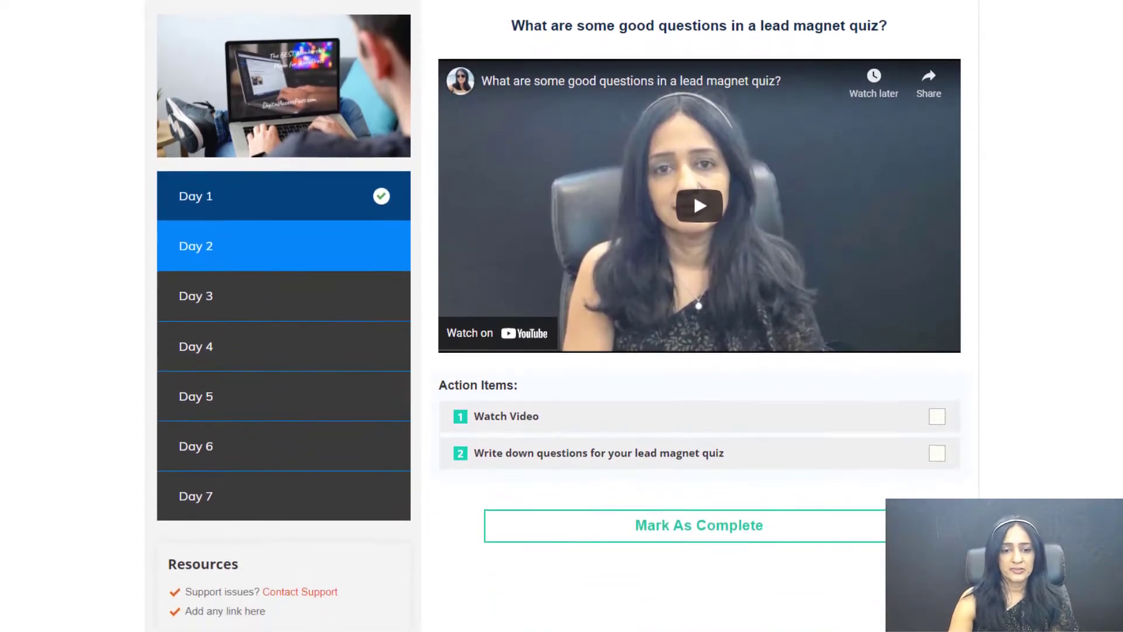
left_click(937, 412)
left_click(938, 450)
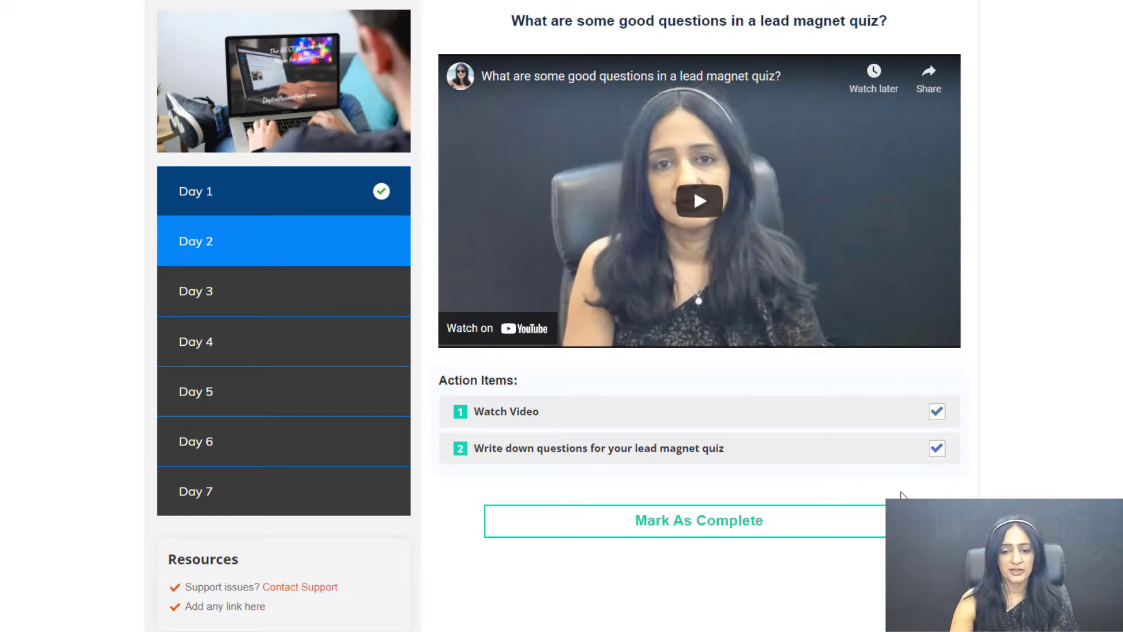
left_click(745, 521)
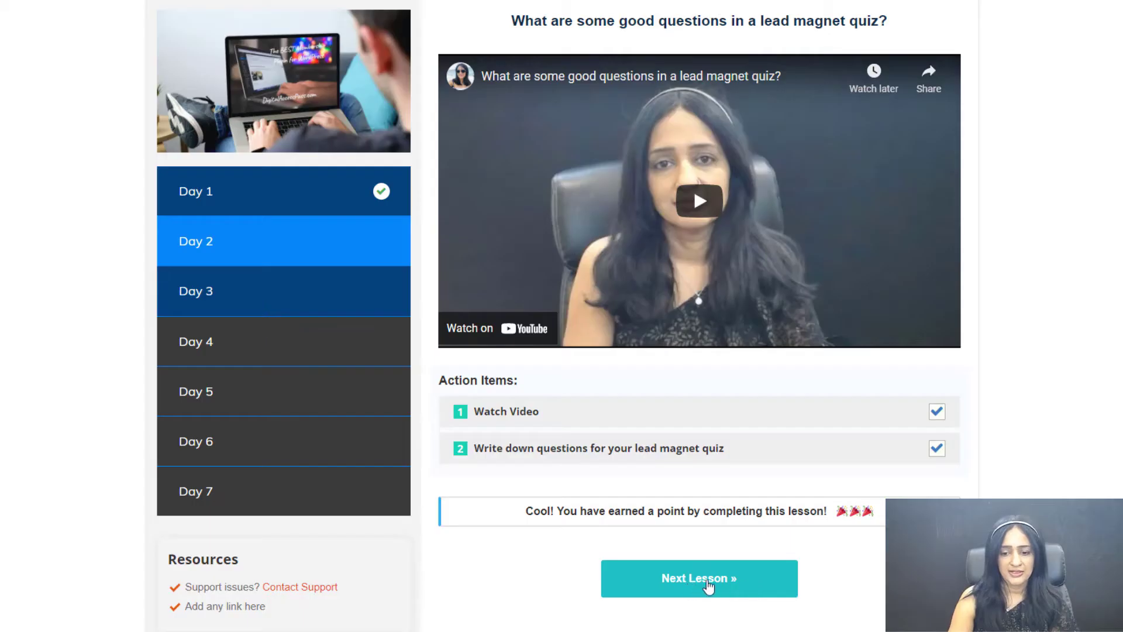
Go on to the Day 3 lesson and mark it as complete with "Watch the video" ticked.
left_click(708, 582)
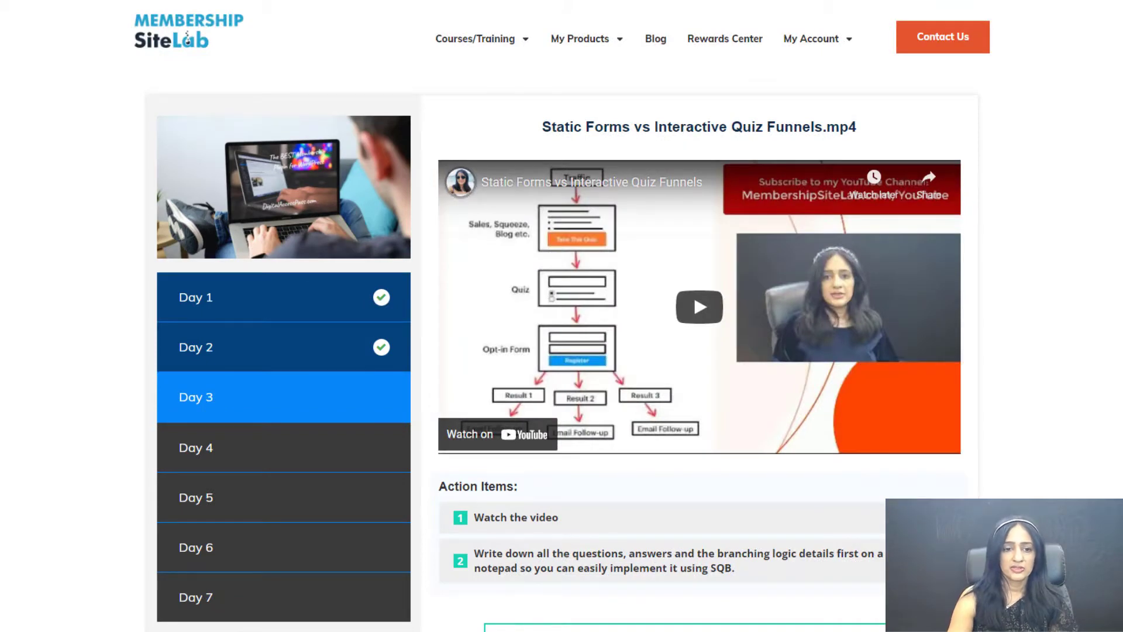
scroll(1059, 374, "down", 2)
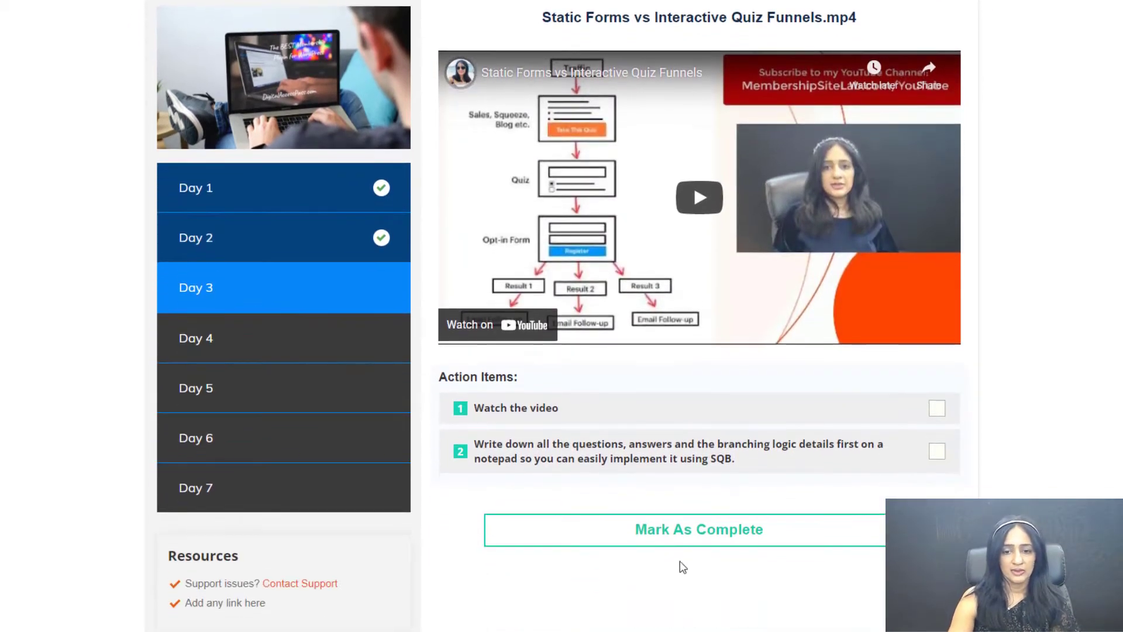
left_click(936, 409)
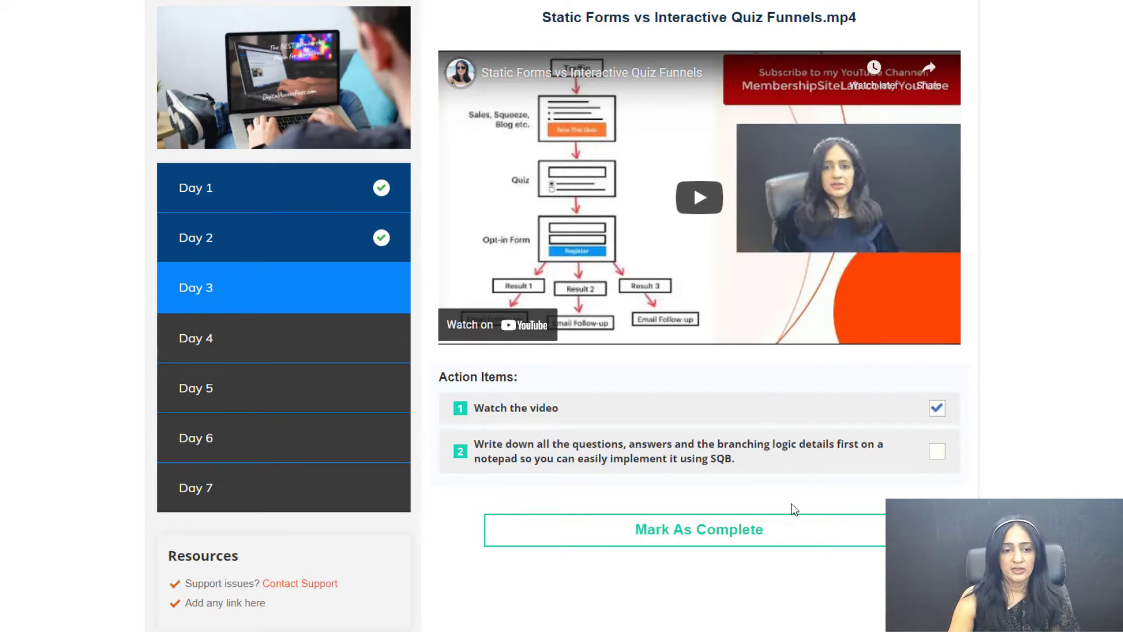
left_click(792, 527)
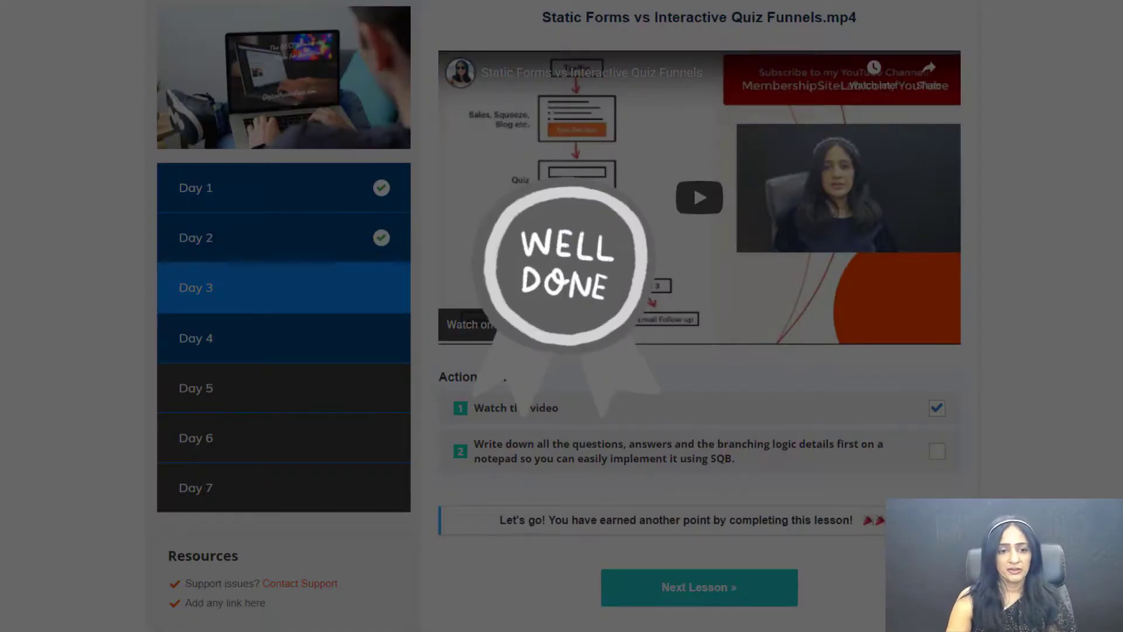